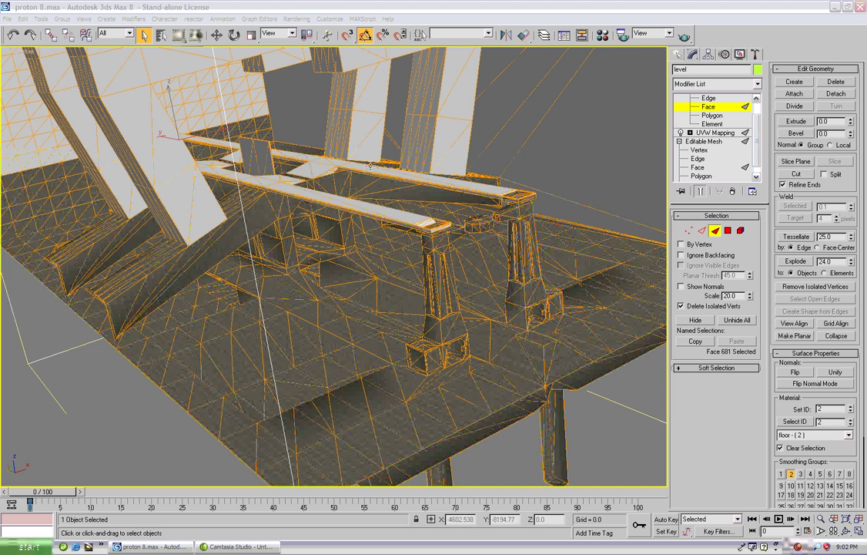
Step: Examine the level's floor, pillars, rails and wall structures up close and from several angles
alt+middle_drag(423, 217, 329, 306)
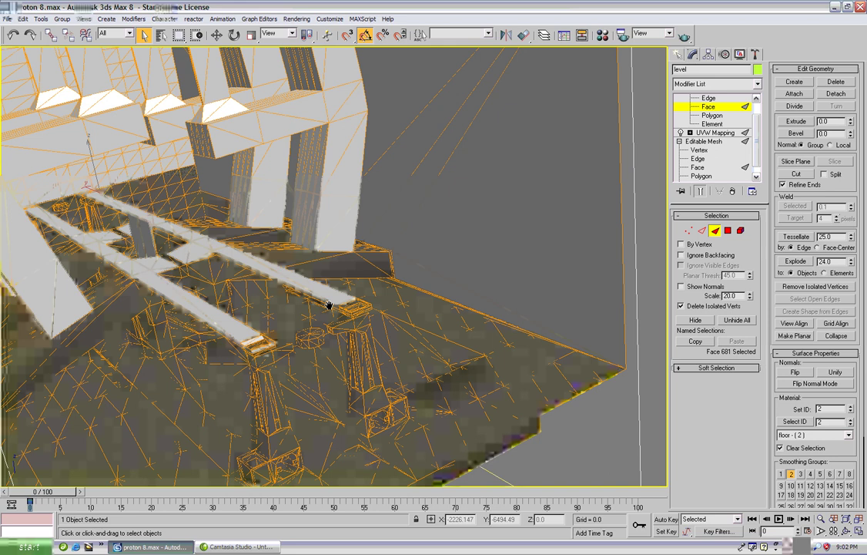
scroll(400, 279, down, 4)
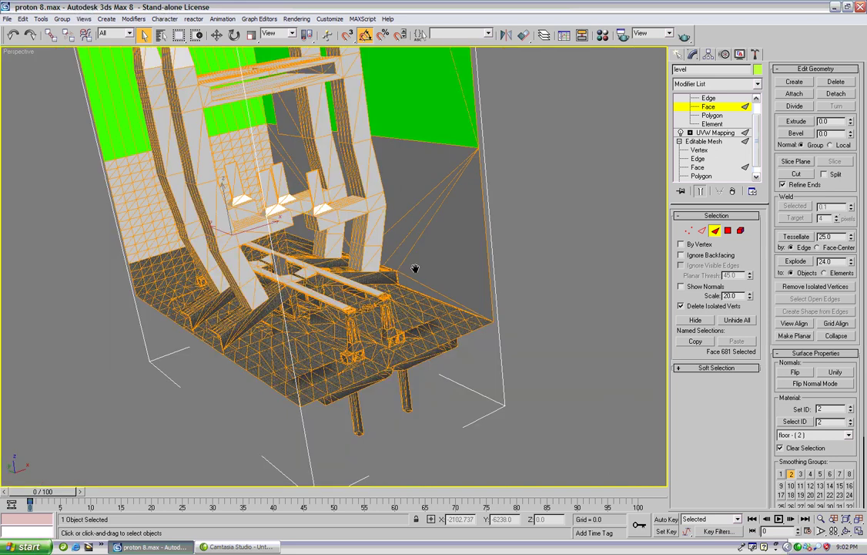
scroll(416, 268, up, 4)
middle_drag(415, 269, 196, 242)
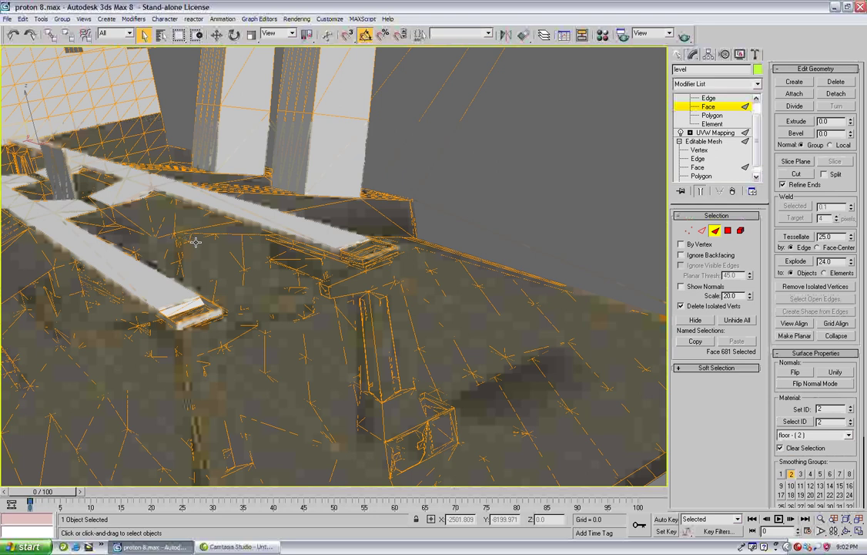
scroll(196, 241, down, 4)
middle_drag(286, 258, 384, 267)
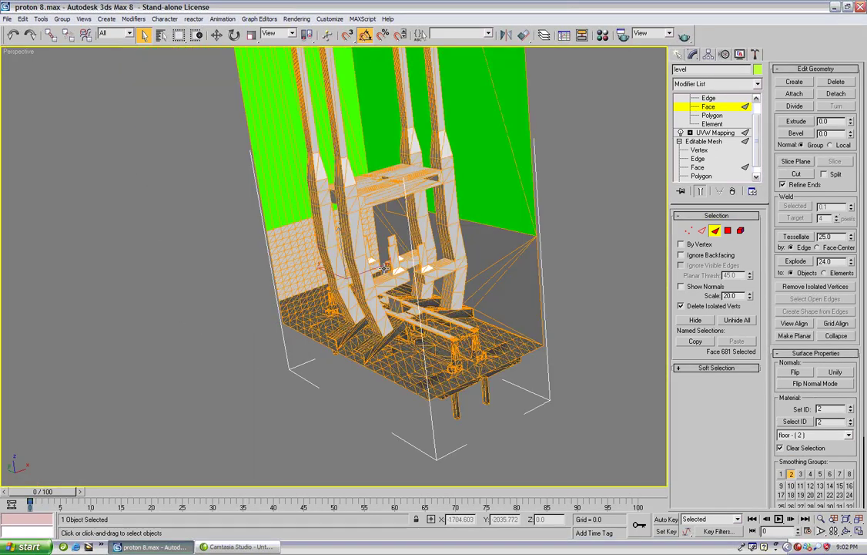
scroll(383, 268, up, 4)
middle_drag(454, 240, 174, 95)
click(848, 531)
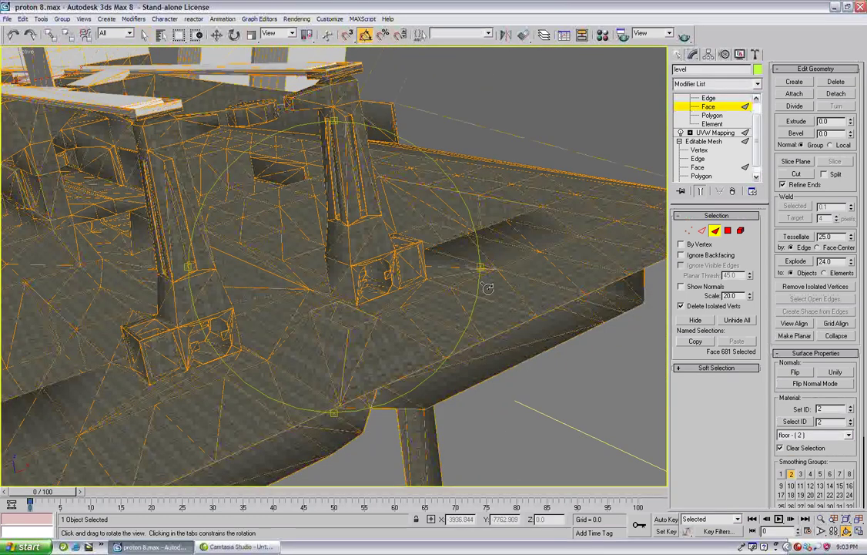
drag(488, 288, 418, 284)
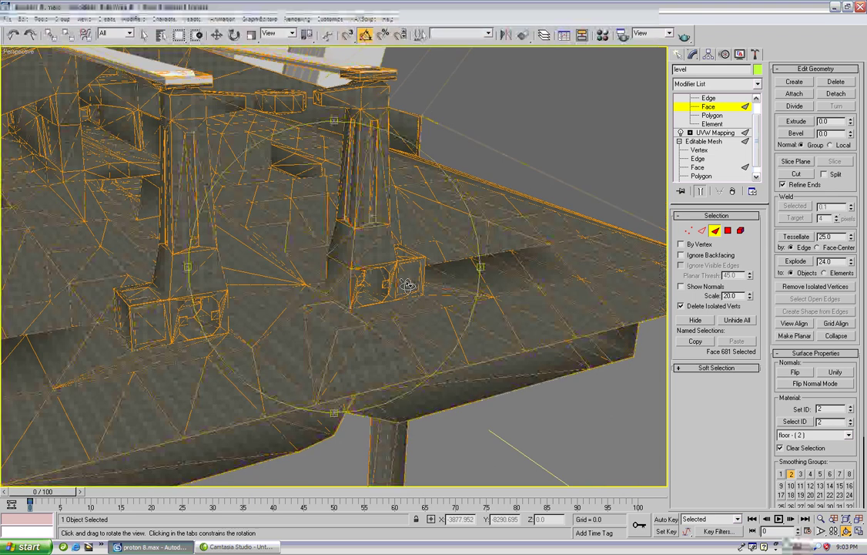
middle_drag(408, 286, 553, 341)
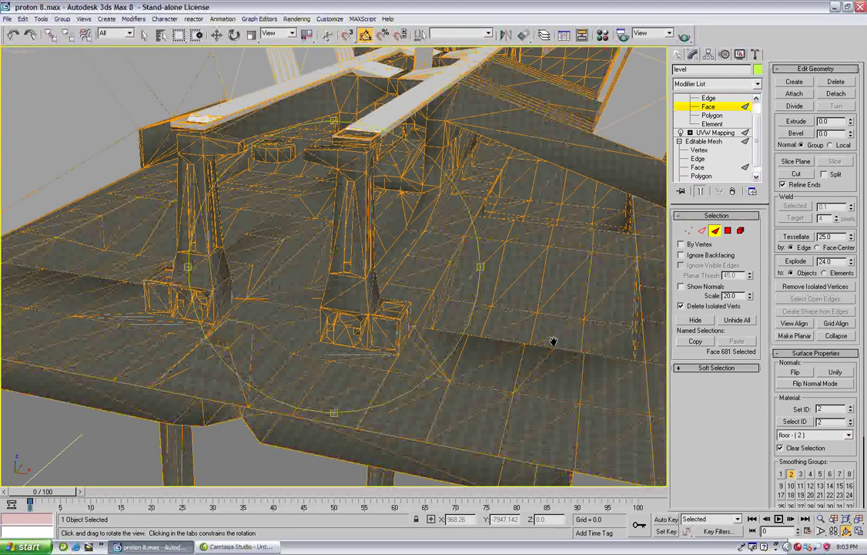
drag(552, 341, 304, 255)
right_click(305, 255)
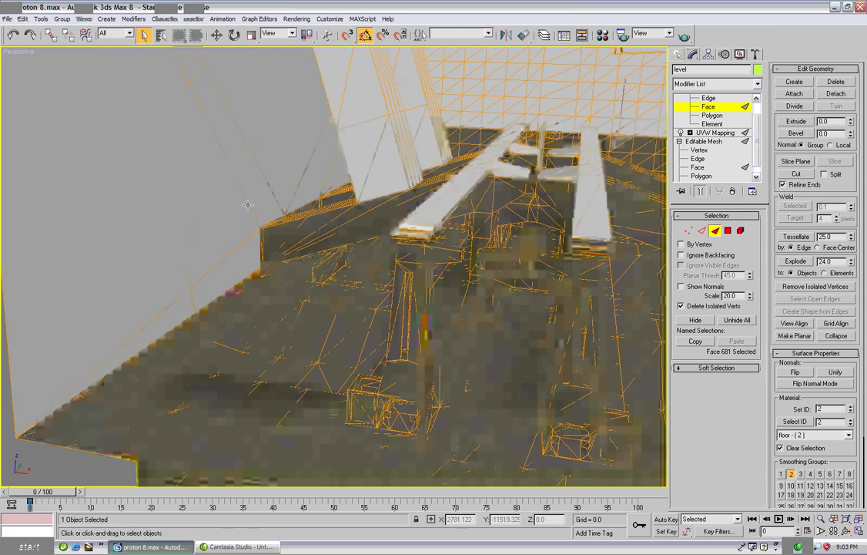
mouse_move(201, 185)
middle_down()
mouse_move(203, 199)
mouse_move(202, 191)
middle_up()
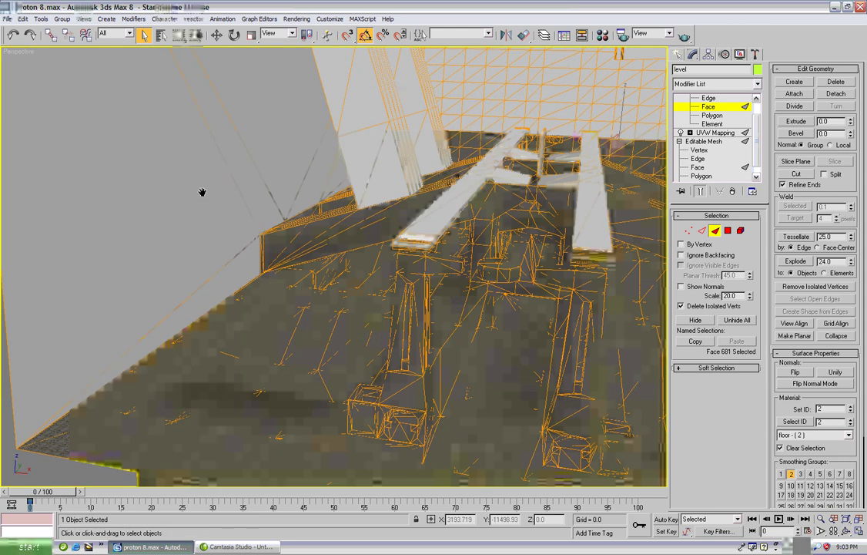
scroll(202, 192, down, 10)
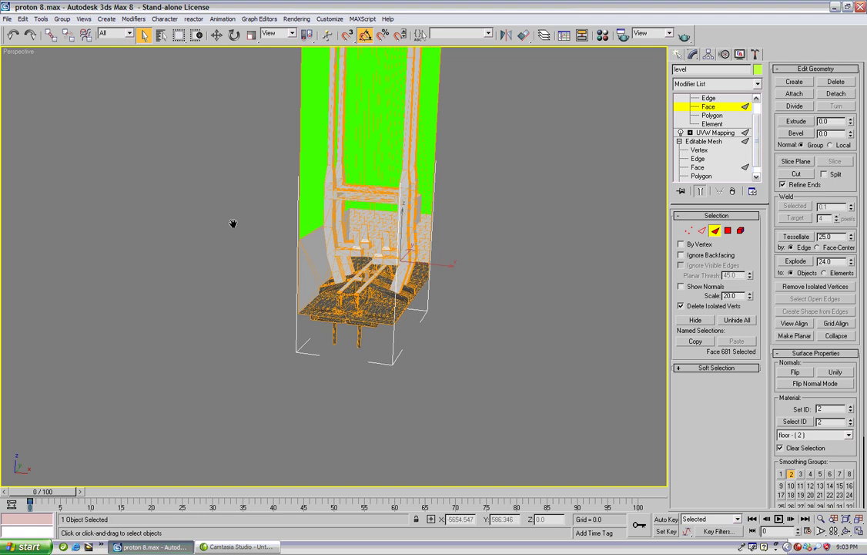
middle_drag(229, 257, 243, 243)
scroll(242, 244, up, 3)
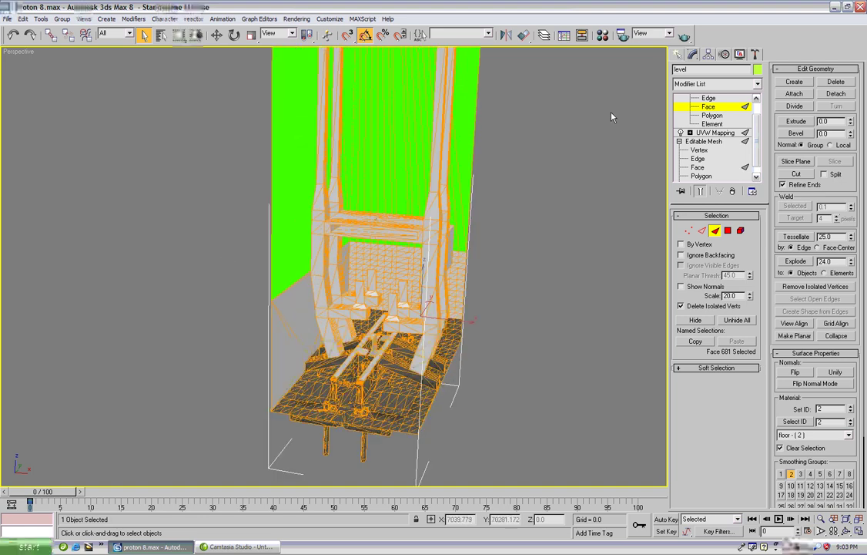
Step: Create a box about 1404 long, 1784 wide and 1008 high beside the level and name it frame
click(679, 56)
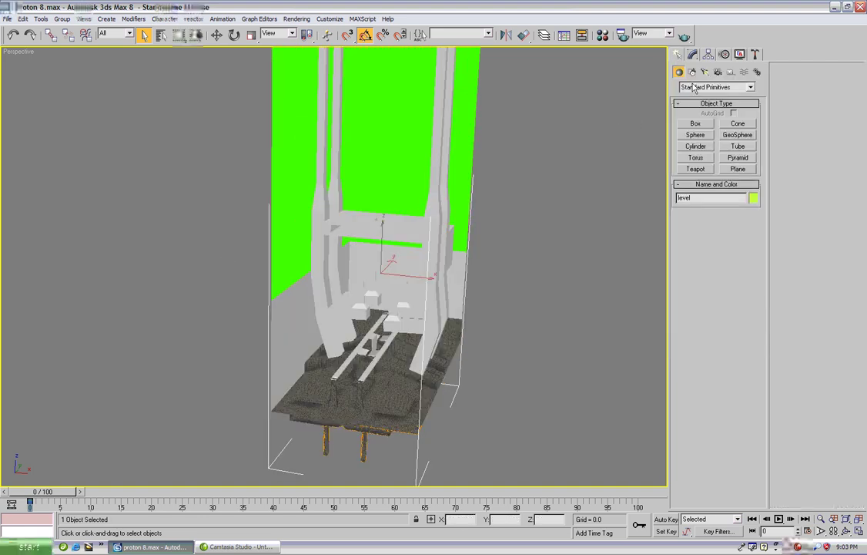
click(696, 123)
drag(134, 275, 154, 235)
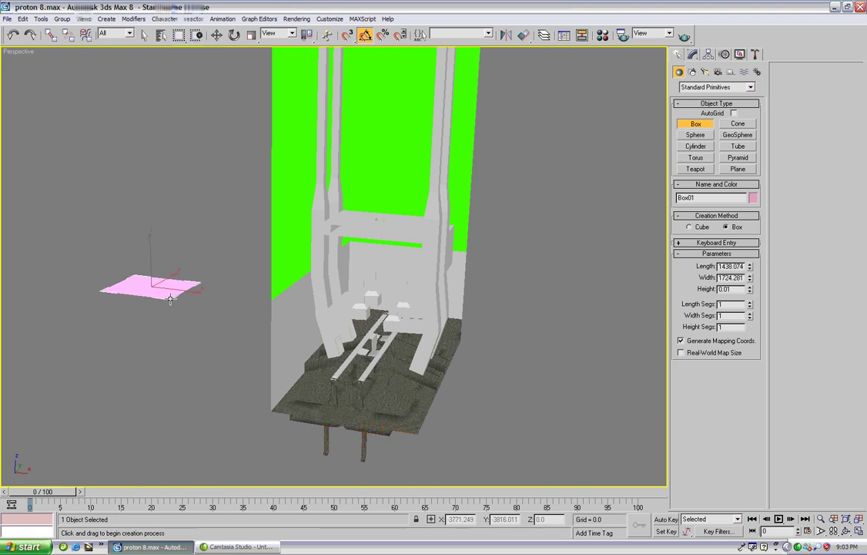
click(147, 226)
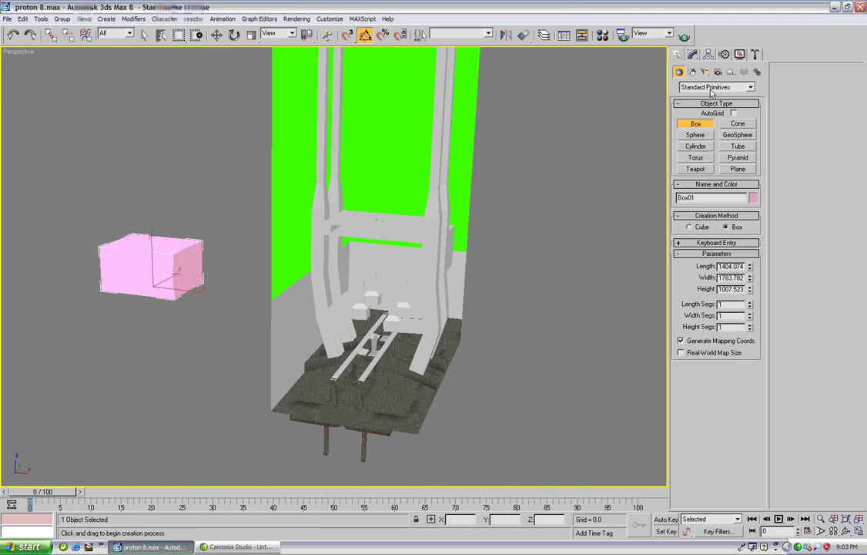
click(693, 55)
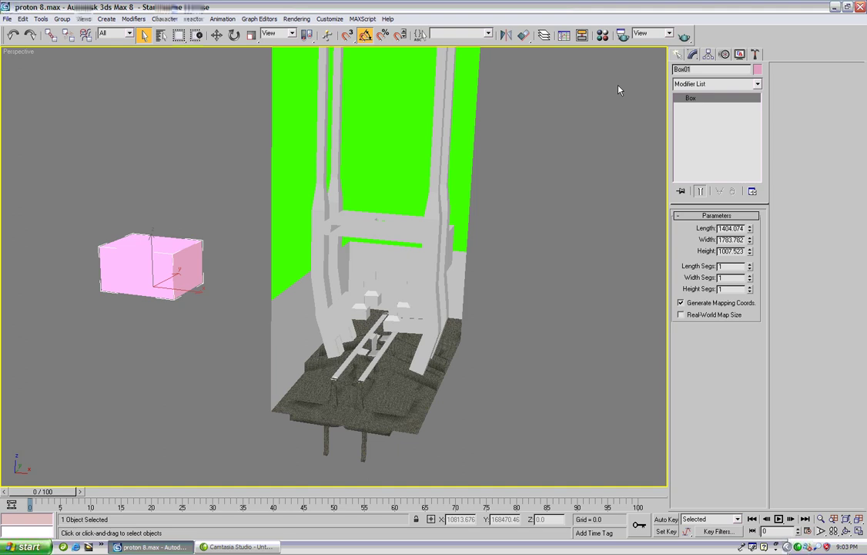
text(frame)
Step: Select the level object and link it to the frame box as its parent
click(161, 35)
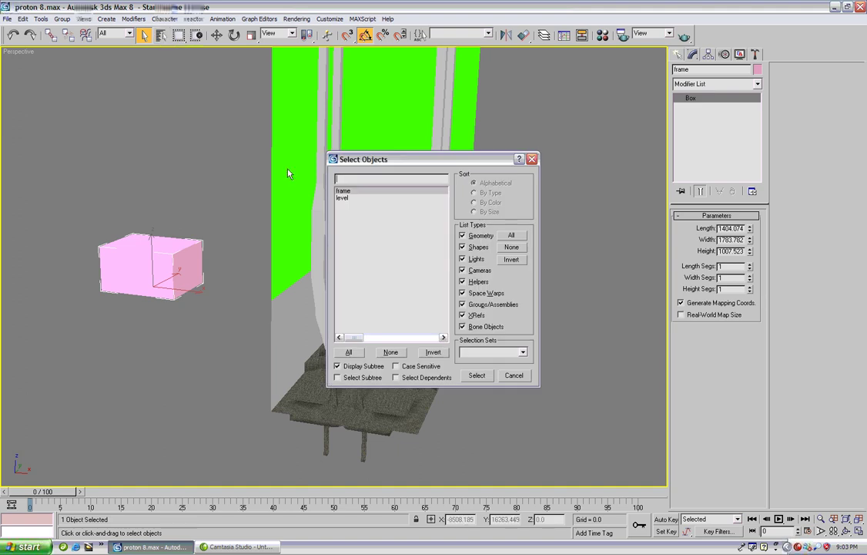
click(344, 198)
click(477, 375)
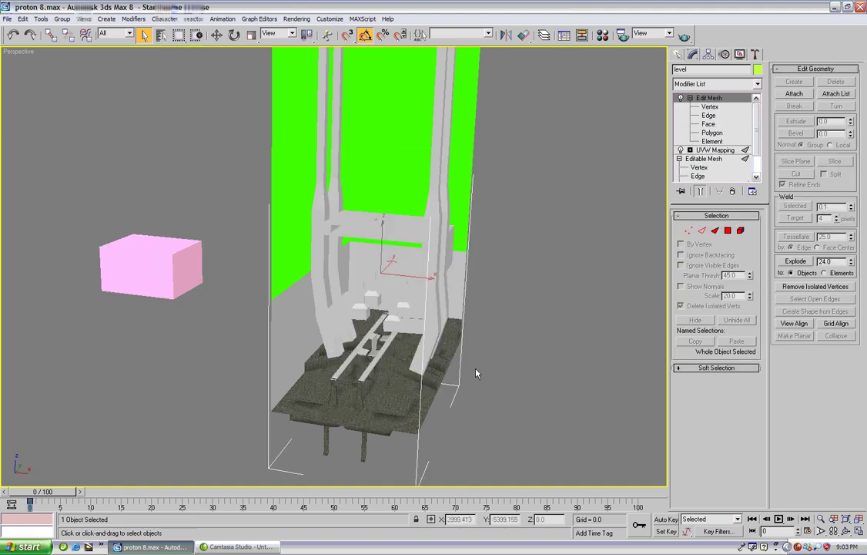
click(49, 35)
drag(278, 241, 155, 269)
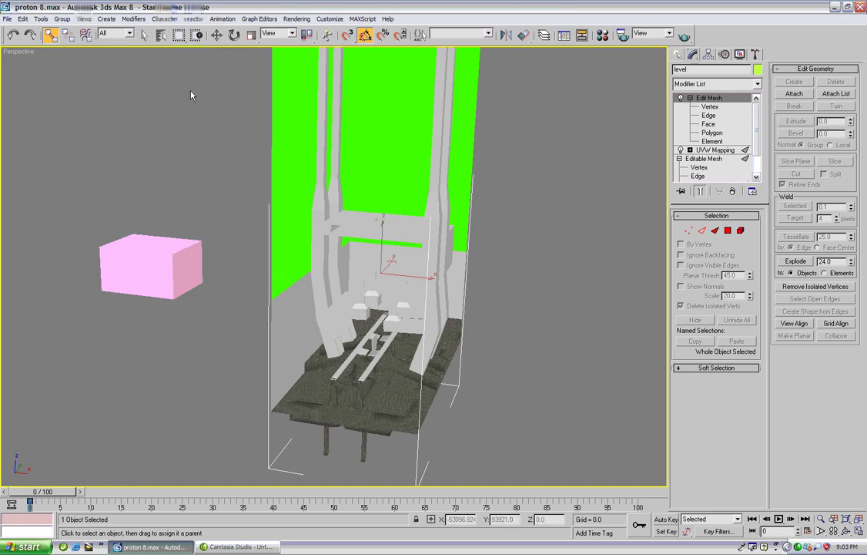
click(144, 35)
Step: Check the parent-child hierarchy of frame and level in the object selection list
click(161, 35)
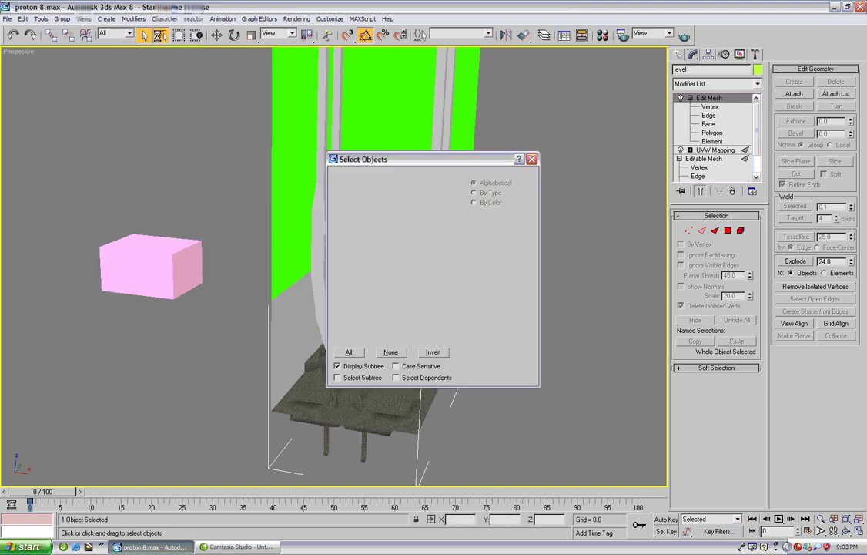
click(477, 375)
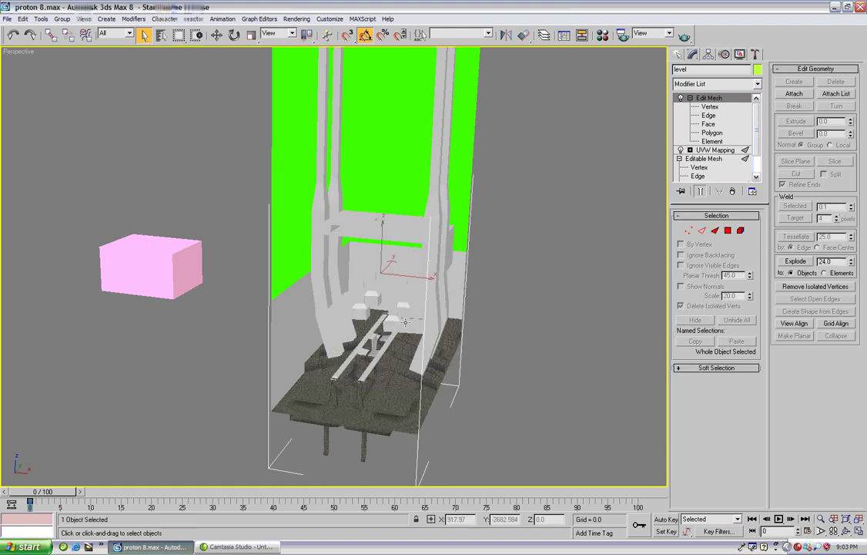
middle_drag(218, 143, 211, 159)
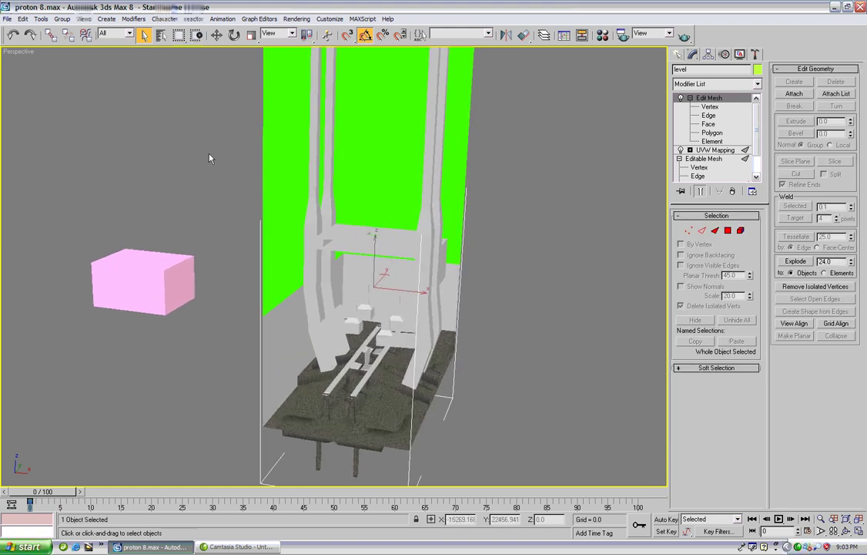
Step: Start a scene export and set the destination folder to Program Files\Microsoft Games\Halo Custom Edition\data\levels\proton\models
click(7, 19)
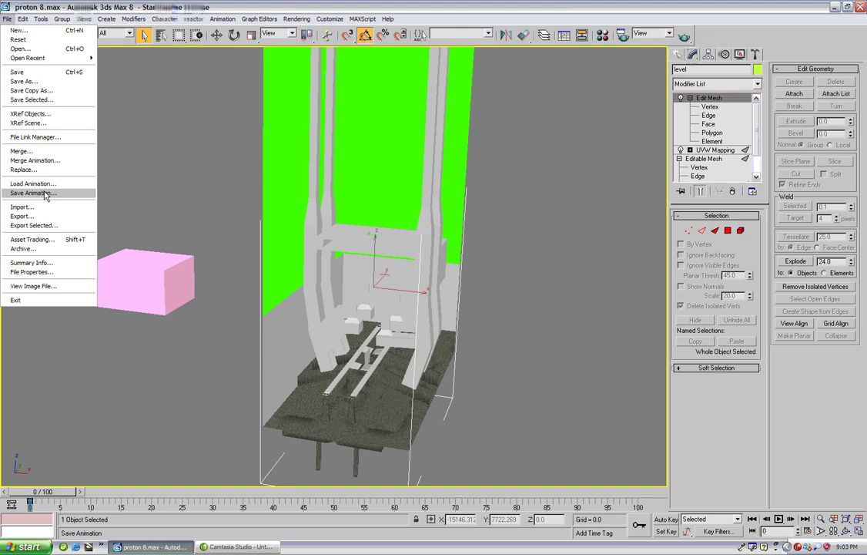
click(48, 219)
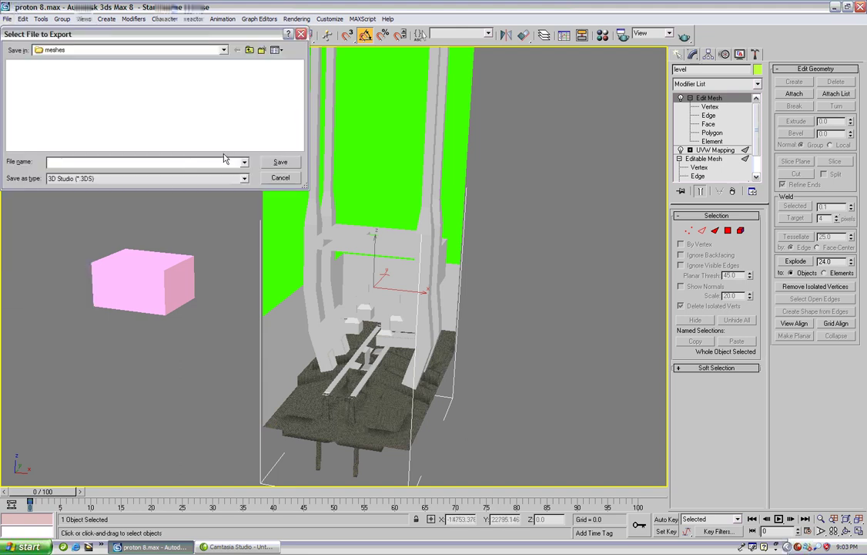
click(197, 49)
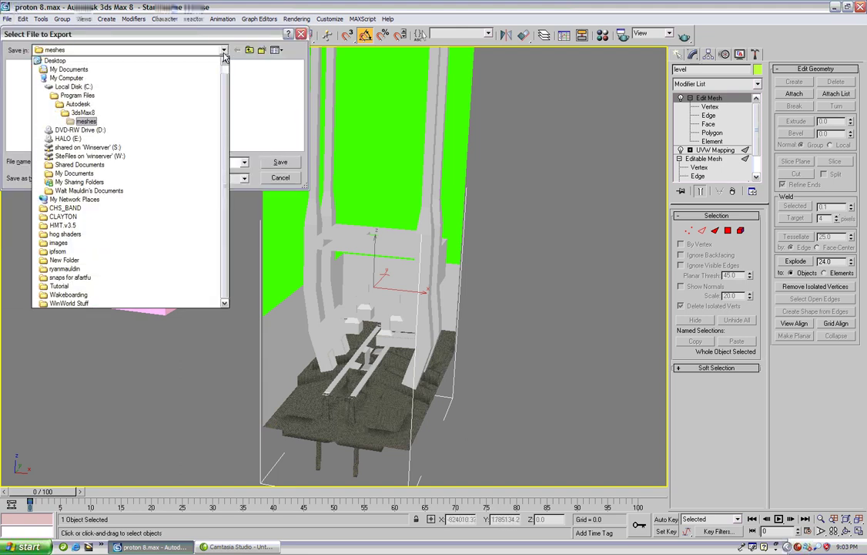
click(135, 99)
drag(39, 145, 115, 153)
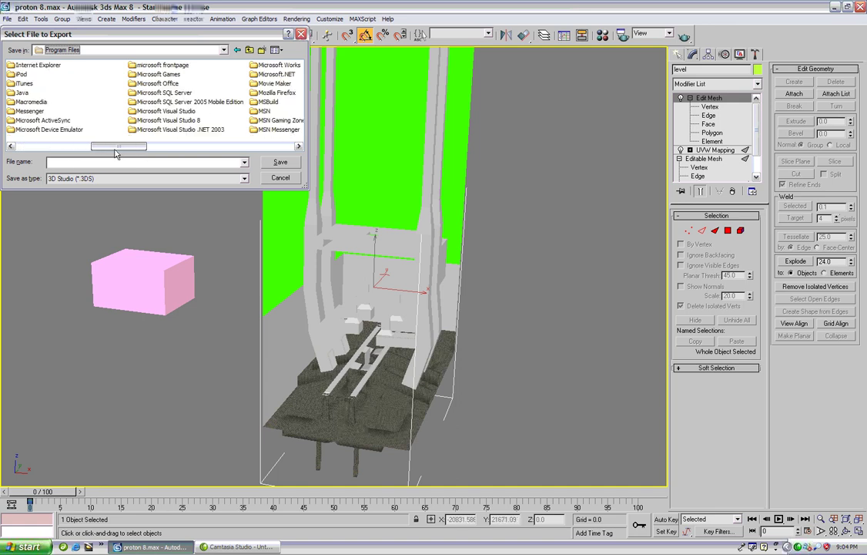
double_click(132, 74)
double_click(51, 83)
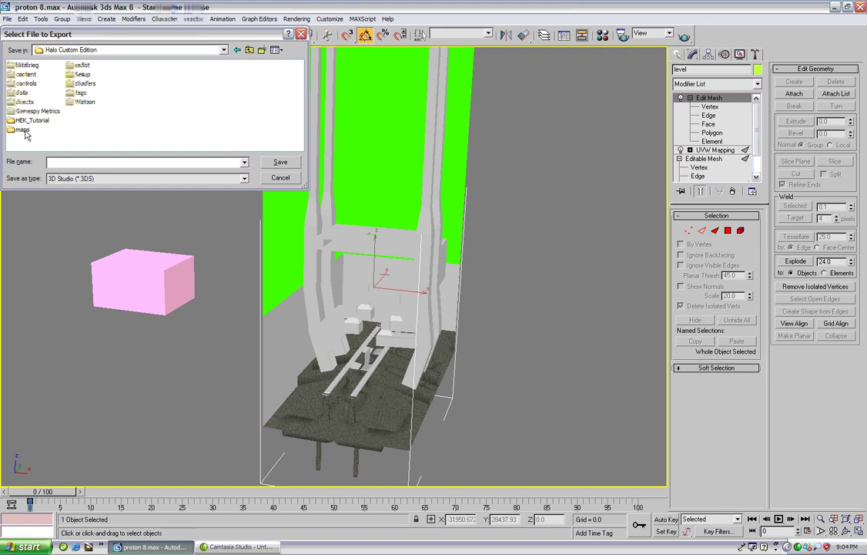
double_click(23, 91)
double_click(27, 101)
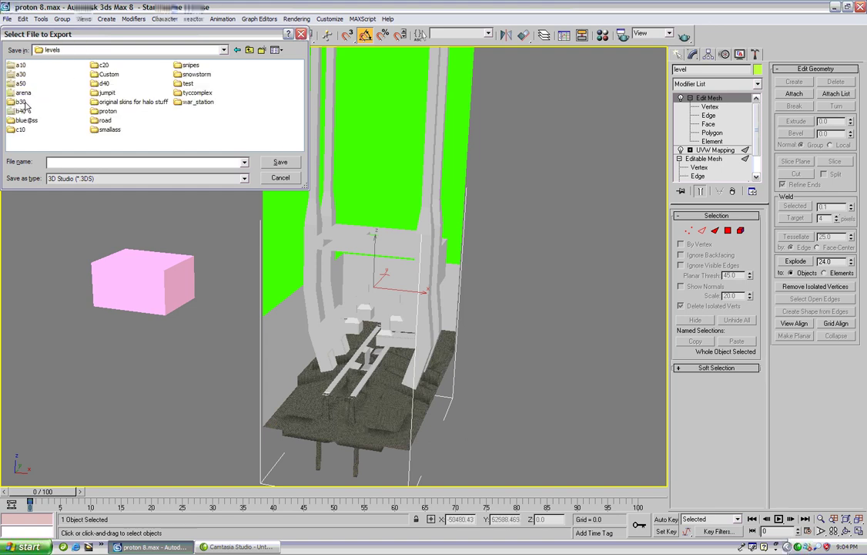
double_click(104, 130)
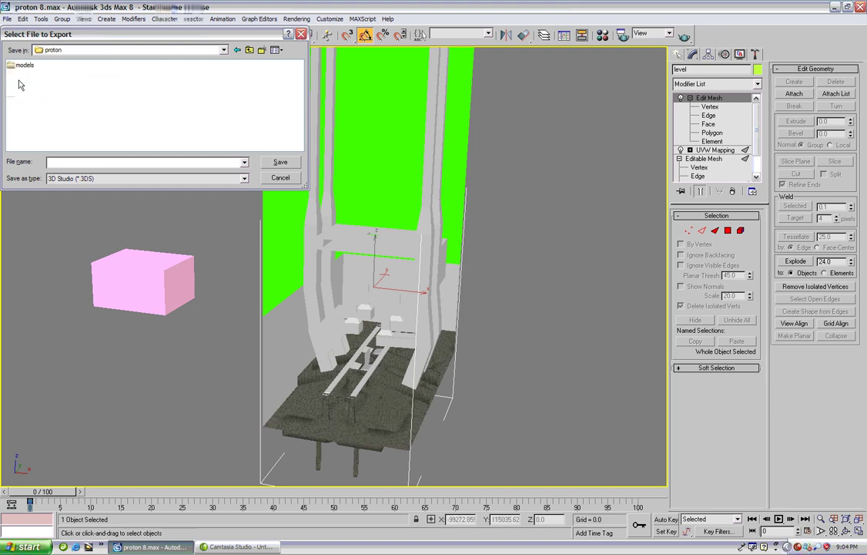
double_click(23, 64)
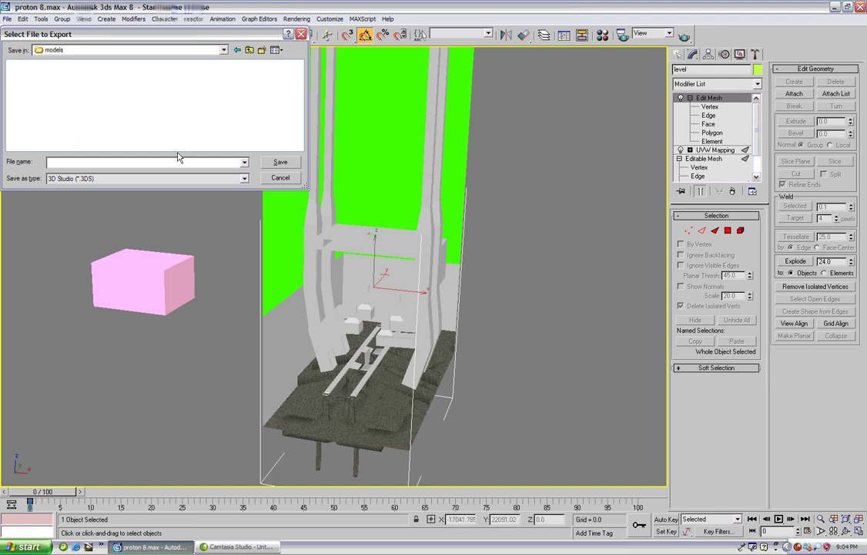
Step: Export the scene in the Blitzkrieg Model Exporter (*.JMS, *.JMP) format over the existing proton.jms file
click(244, 179)
drag(245, 196, 246, 228)
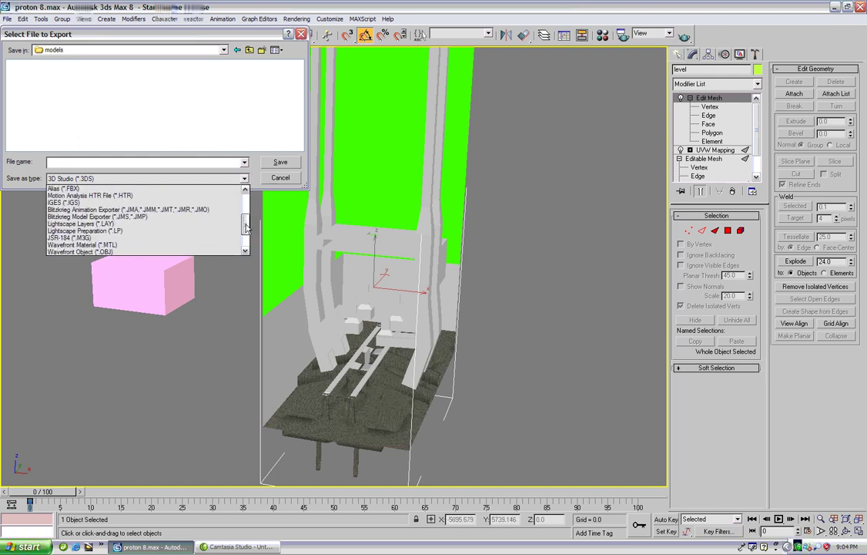
click(169, 217)
click(37, 67)
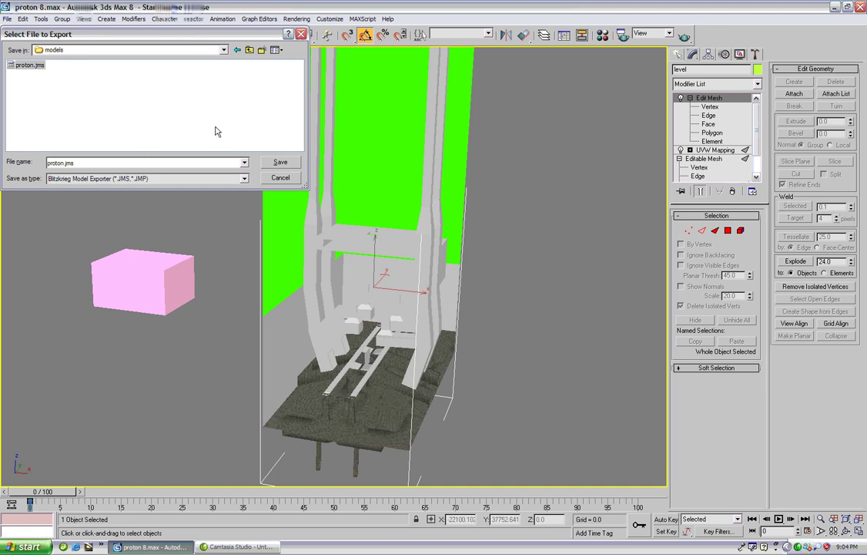
click(280, 163)
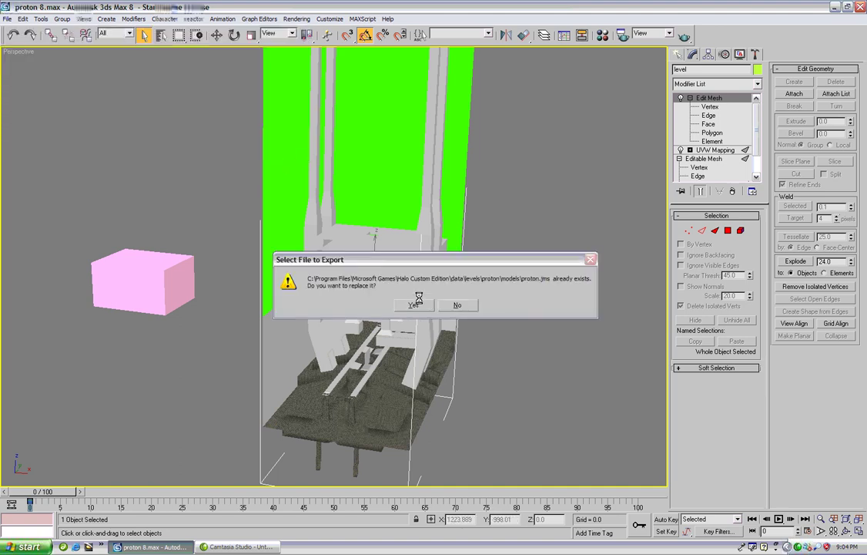
middle_drag(404, 223, 374, 124)
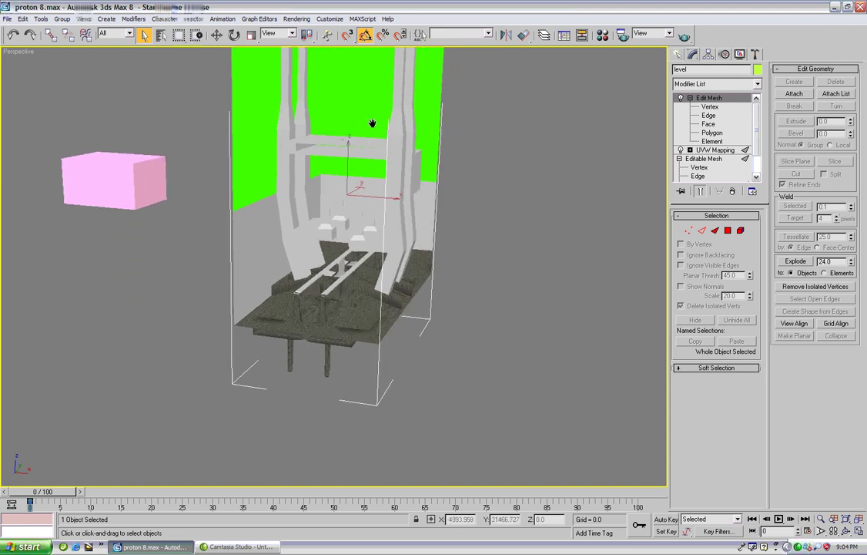
scroll(376, 143, up, 5)
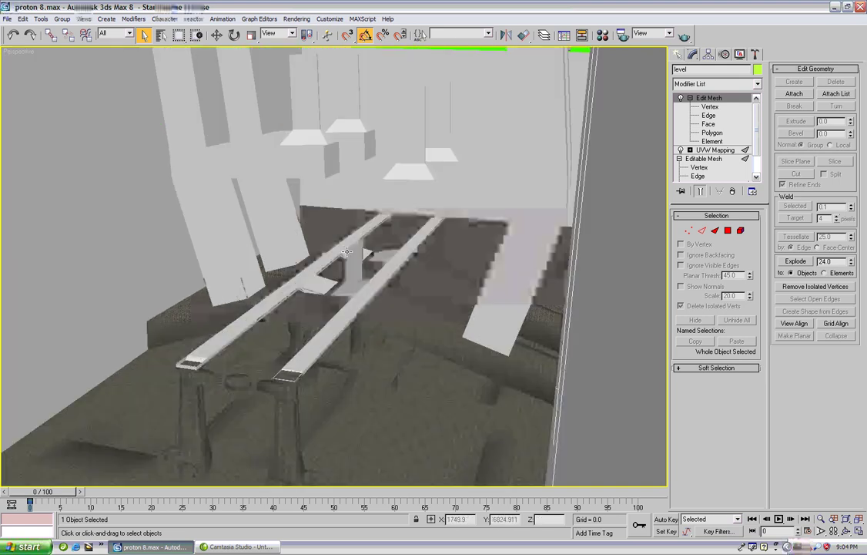
key(z)
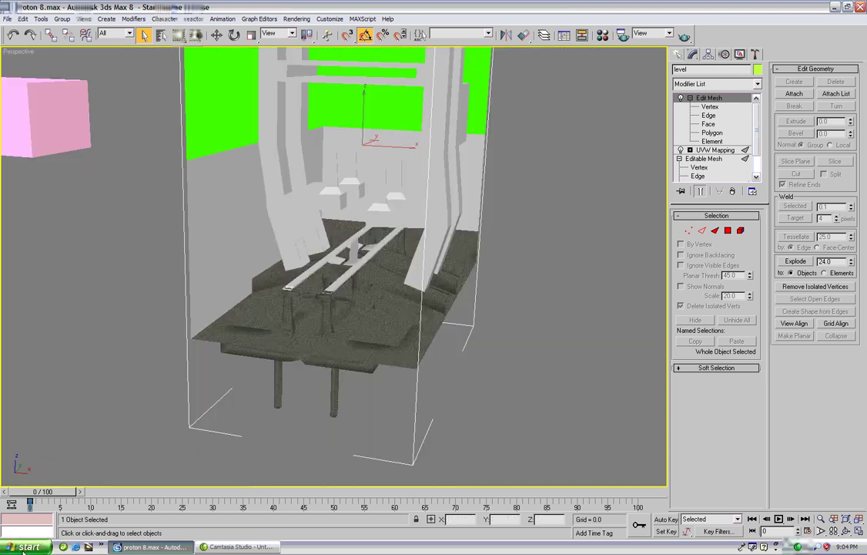
Step: Open Command Prompt and change the directory to C:\Program Files\Microsoft Games\Halo Custom Edition
click(27, 547)
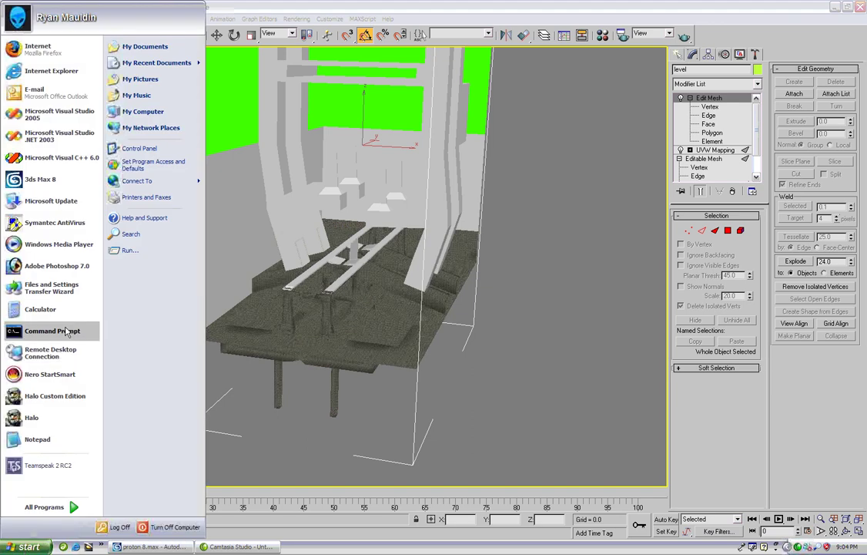
click(51, 331)
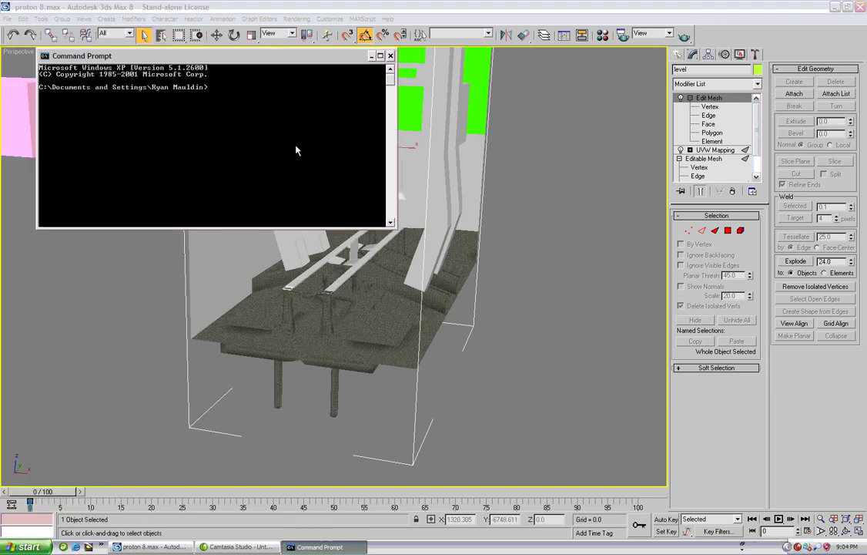
text(cd C:\Program Files\Micro)
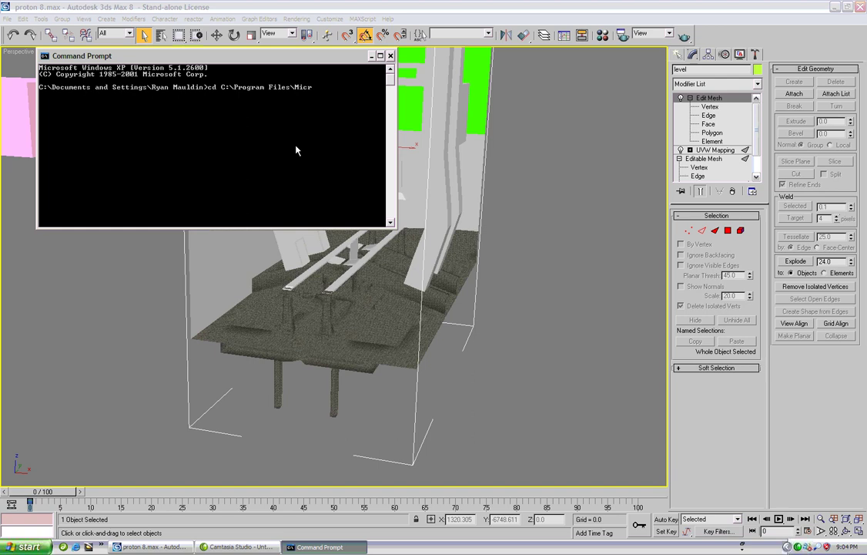
text(soft Games\Halo Custom Edition)
key(Return)
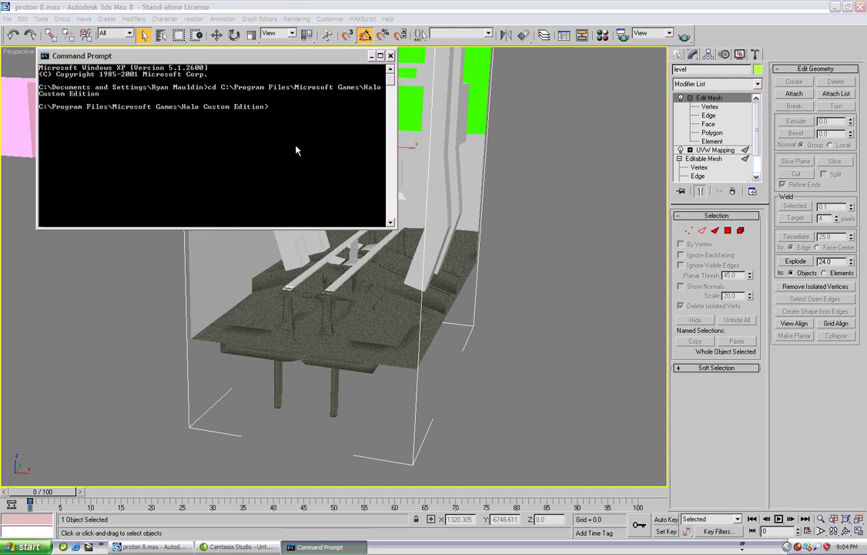
Step: Run the command tool structure levels/proton proton and look through the errors in its output
text(tool structure levls)
key(BackSpace)
key(BackSpace)
text(els/proton)
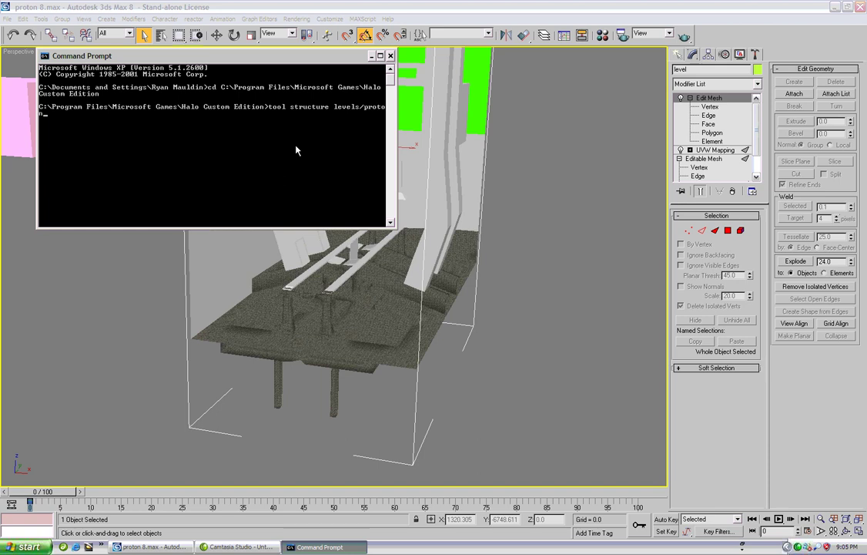
text( proton)
key(Return)
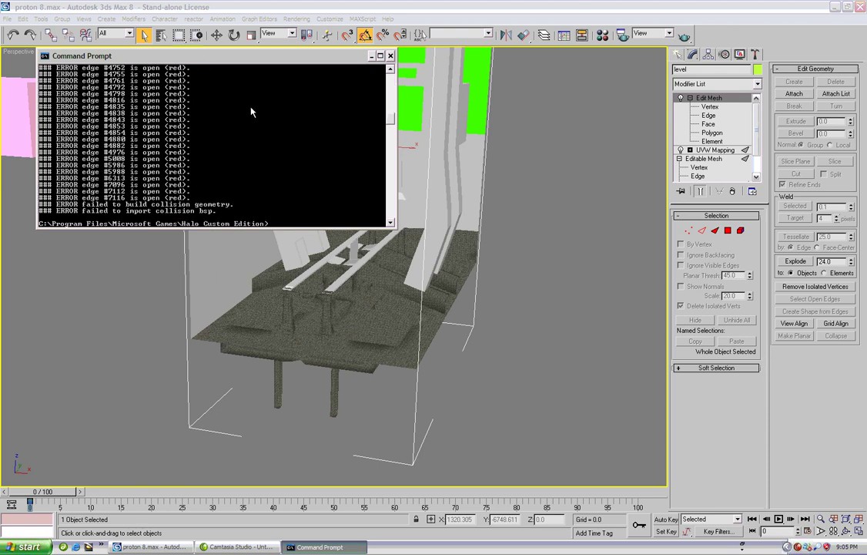
scroll(230, 142, up, 15)
scroll(233, 130, up, 5)
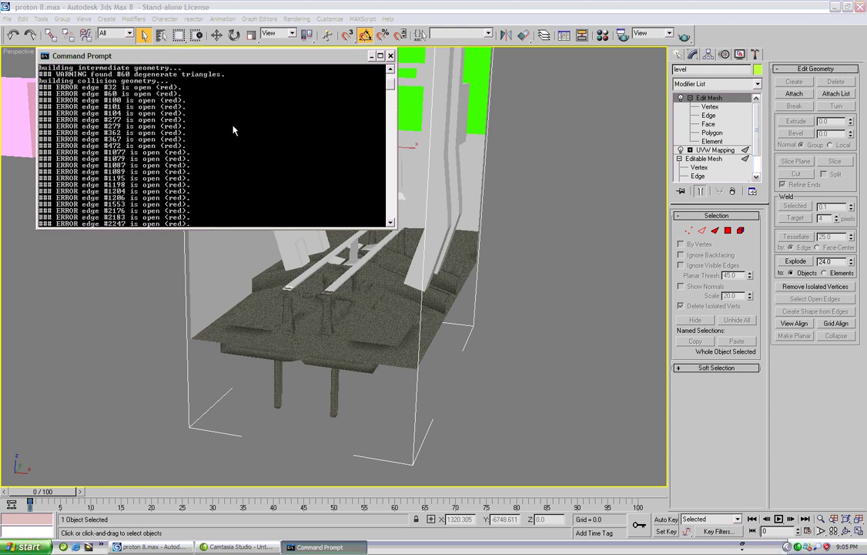
scroll(235, 124, down, 15)
scroll(235, 121, down, 10)
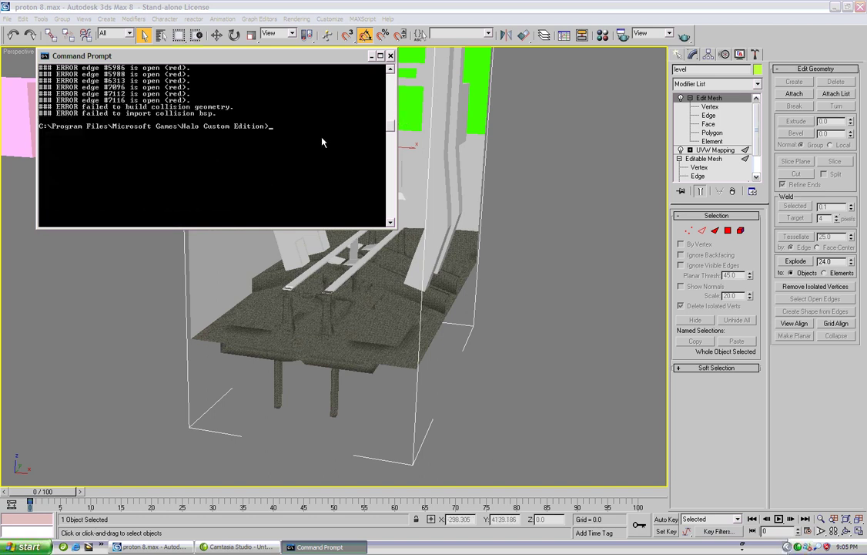
Step: Switch to 3ds Max and import proton.wrl from the Halo Custom Edition folder with all VRML import options off
click(522, 143)
click(7, 19)
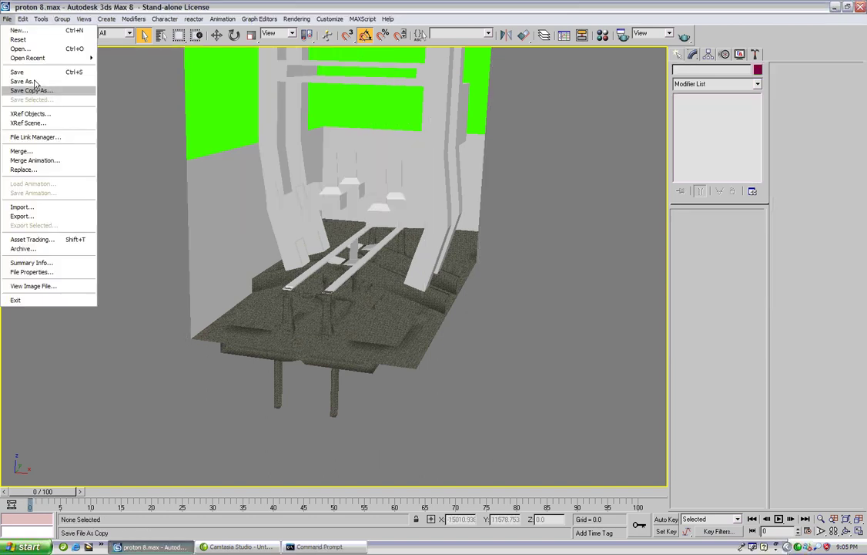
click(43, 208)
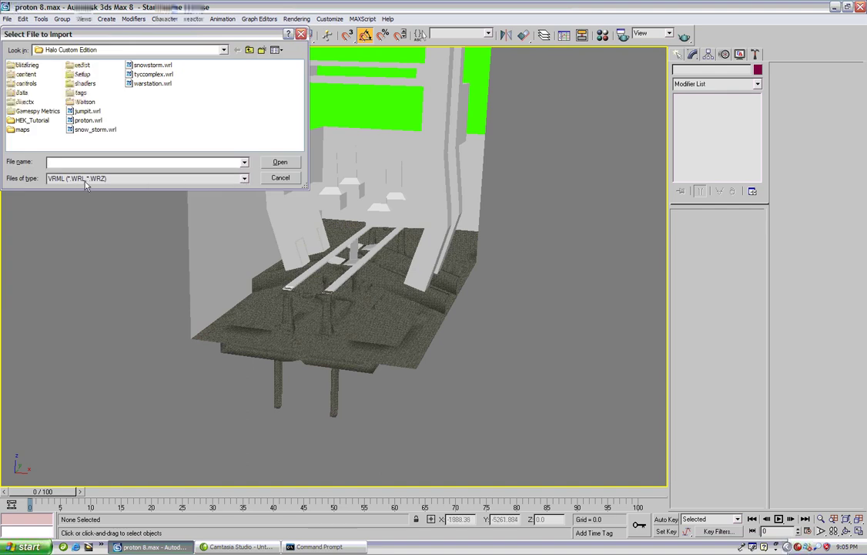
click(88, 120)
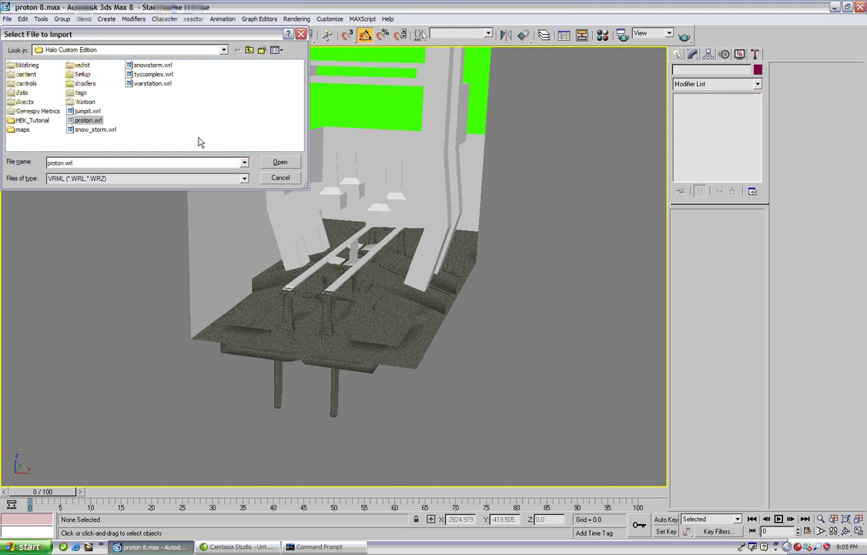
click(291, 163)
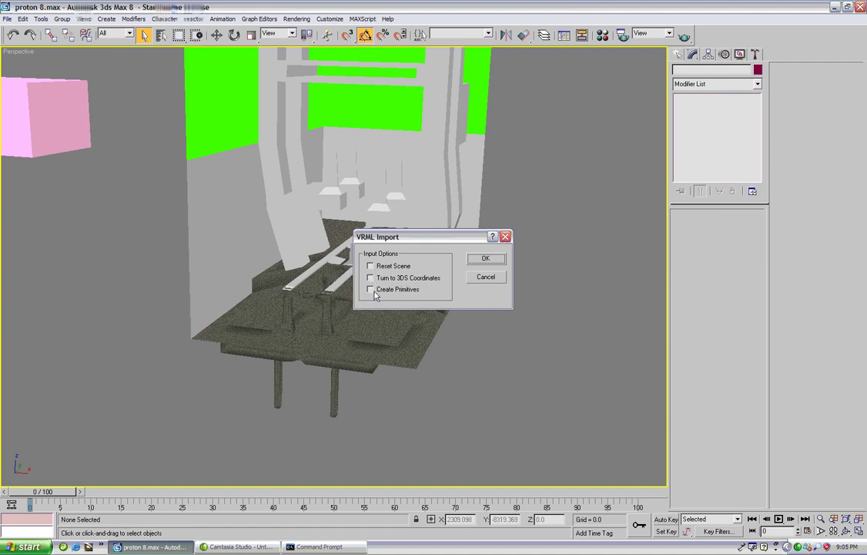
click(493, 263)
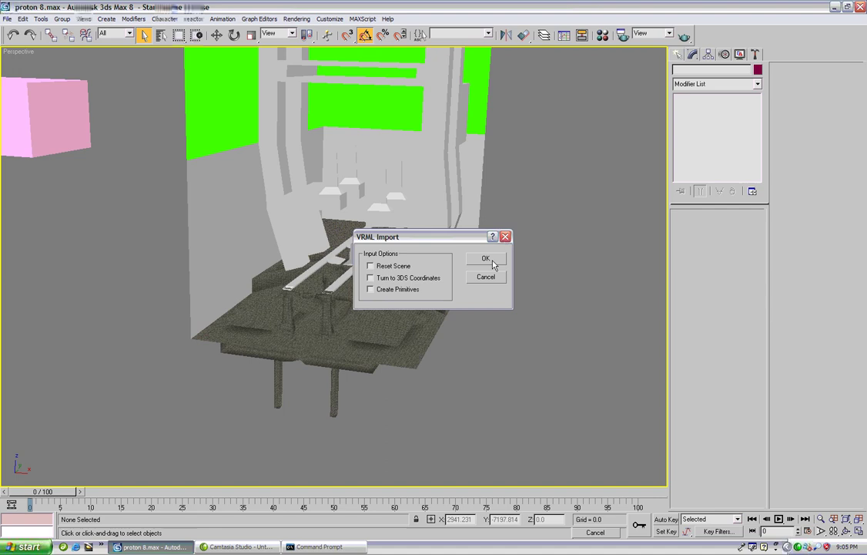
click(486, 259)
Step: Examine the imported red error markers along the outer edge of the level's floor and deselect them
scroll(416, 165, up, 5)
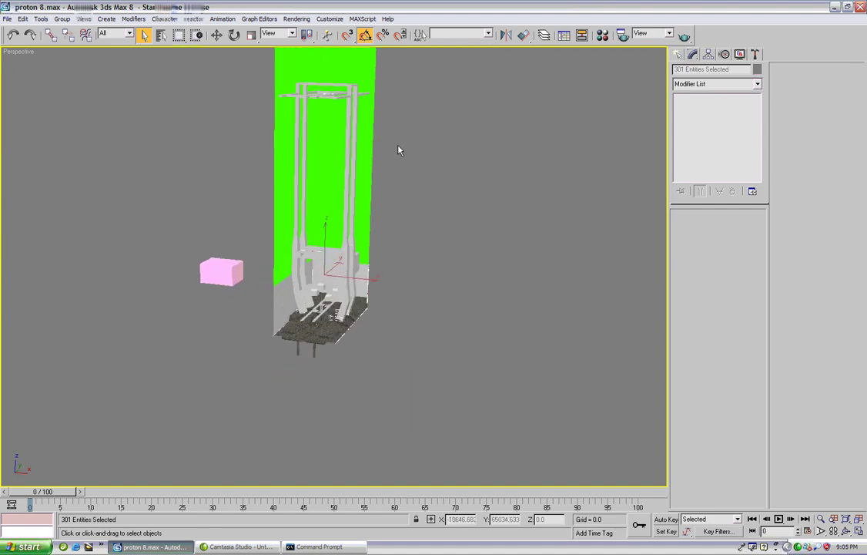
scroll(399, 145, up, 4)
middle_drag(336, 145, 471, 171)
scroll(330, 90, up, 4)
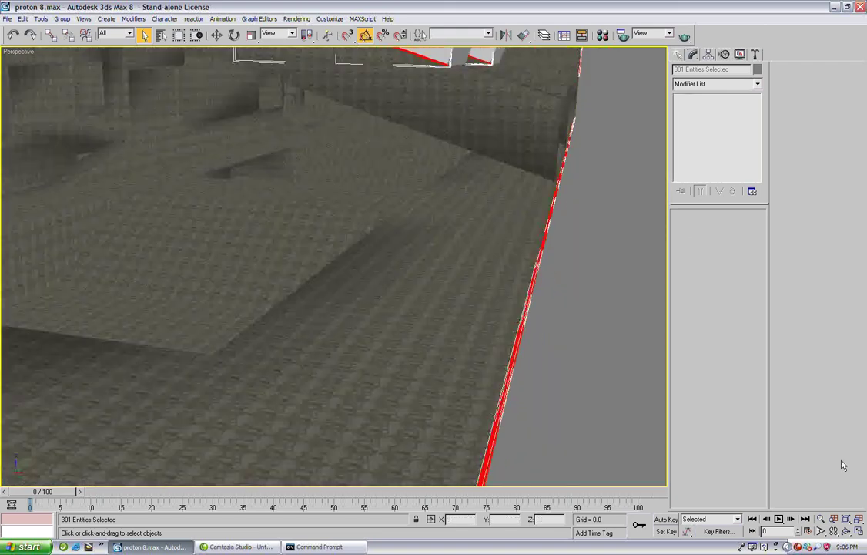
click(846, 532)
drag(300, 262, 297, 314)
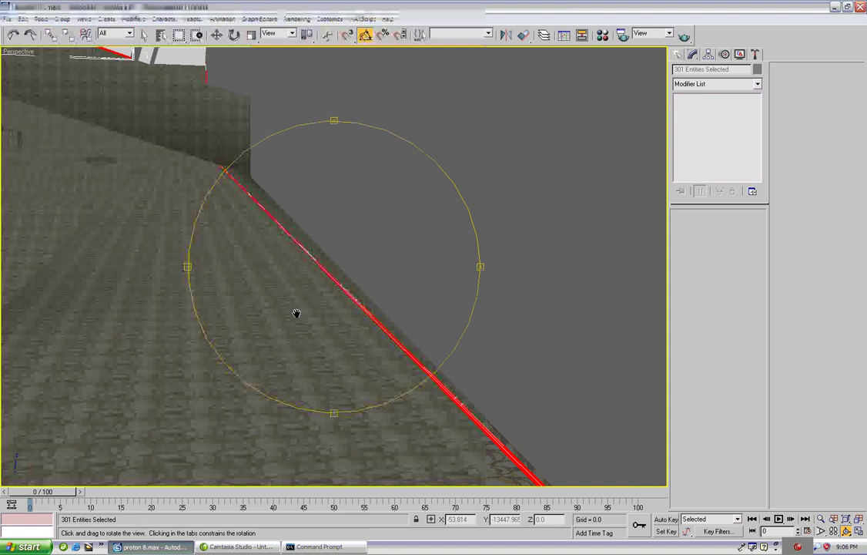
alt+middle_drag(296, 313, 354, 286)
click(312, 296)
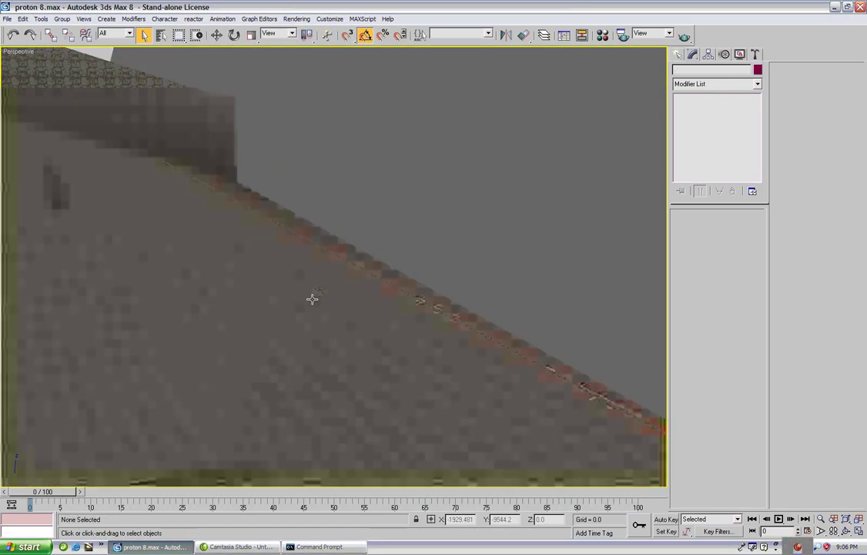
middle_drag(404, 340, 228, 261)
scroll(227, 261, up, 1)
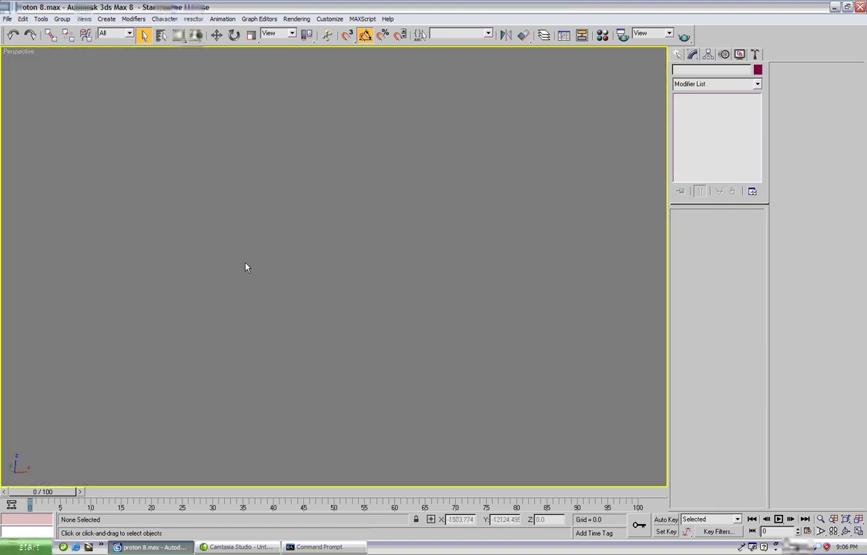
scroll(246, 266, down, 1)
Step: Select the level object and switch its Edit Mesh modifier to face selection
click(388, 282)
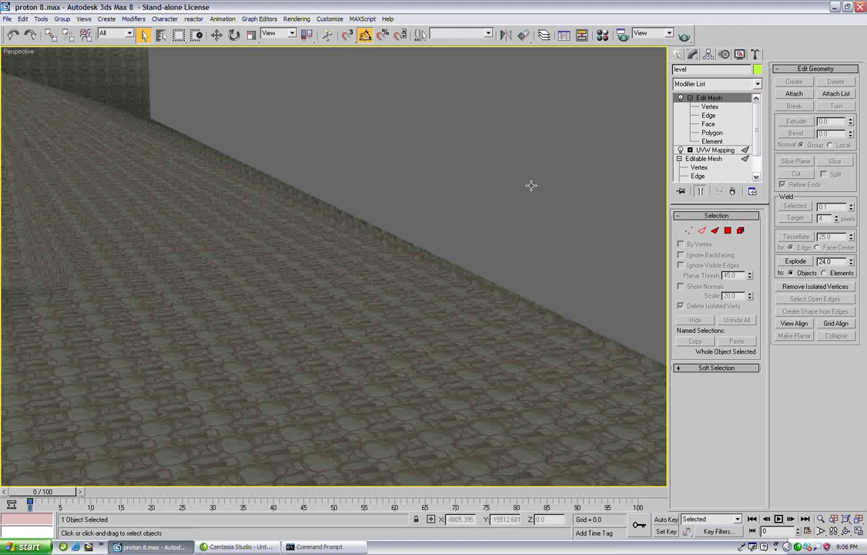
click(710, 125)
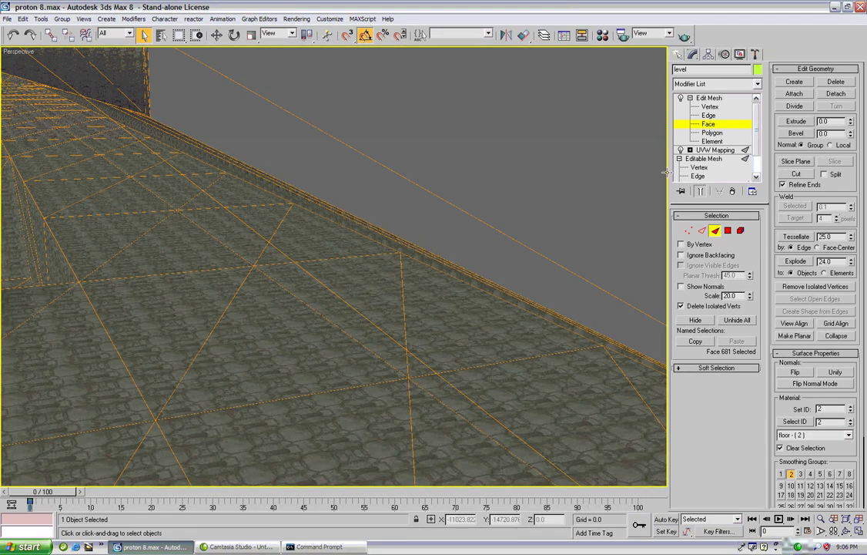
middle_drag(482, 297, 467, 309)
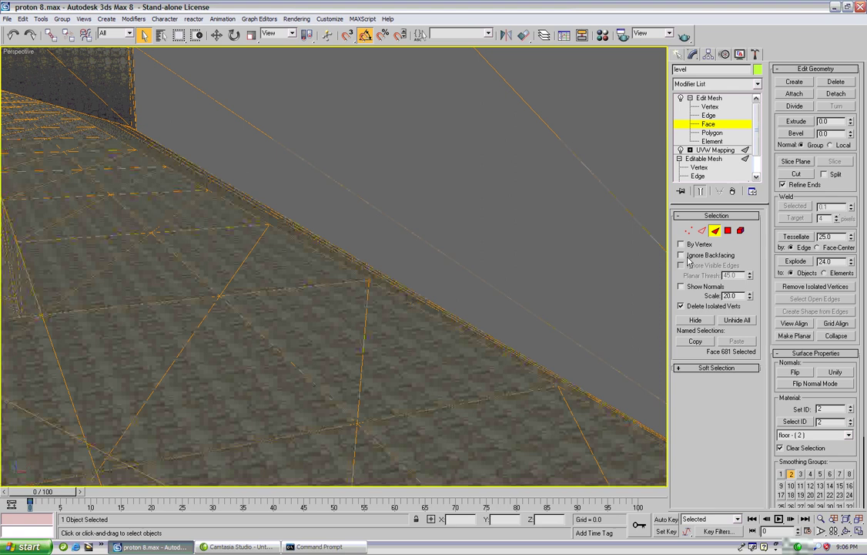
click(700, 192)
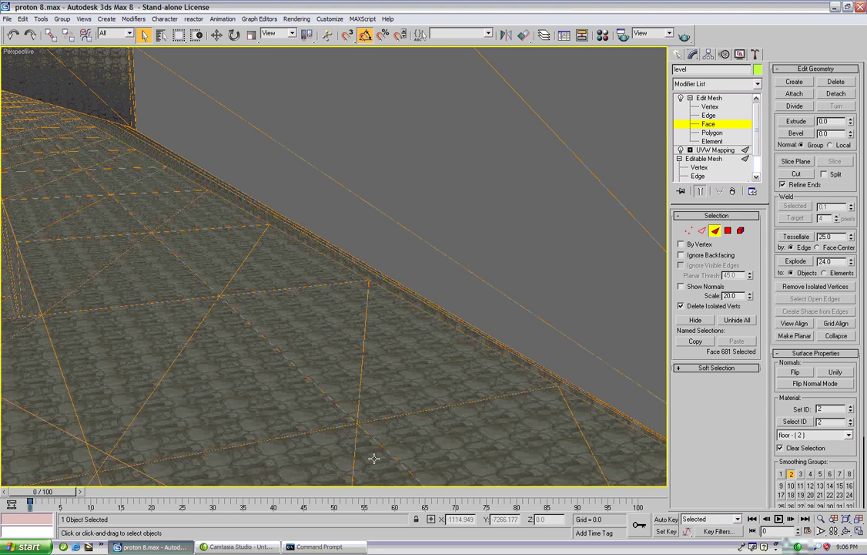
Step: Select the long narrow face along the floor's outer edge together with the three adjoining floor triangles to inspect the open seam
middle_drag(329, 361, 325, 311)
scroll(326, 311, up, 5)
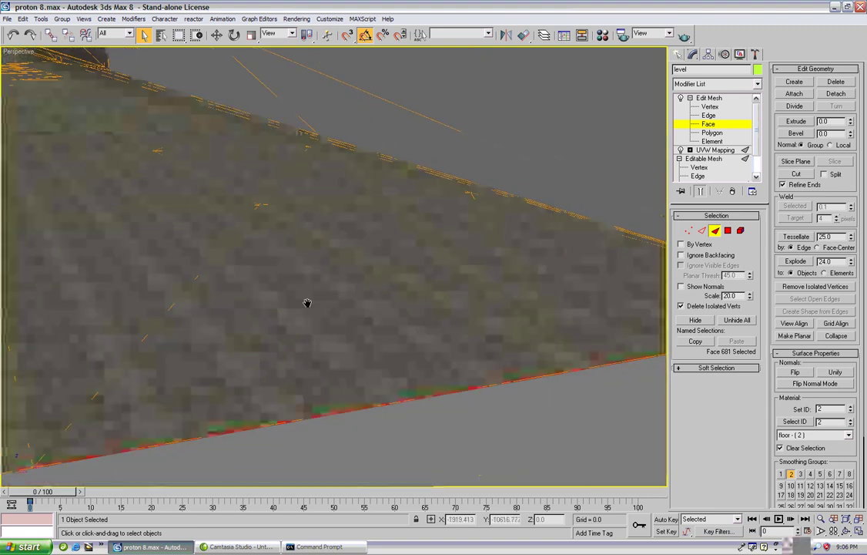
middle_drag(307, 302, 380, 362)
middle_drag(350, 257, 372, 305)
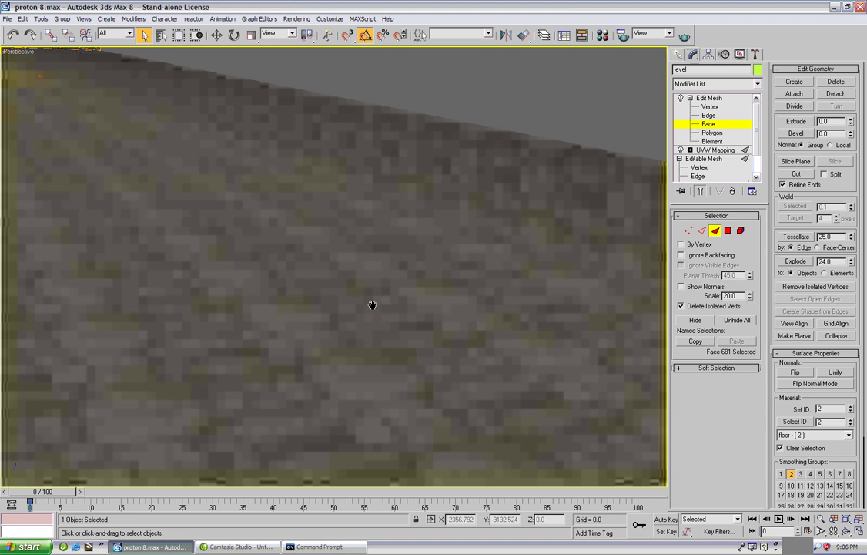
scroll(416, 313, down, 3)
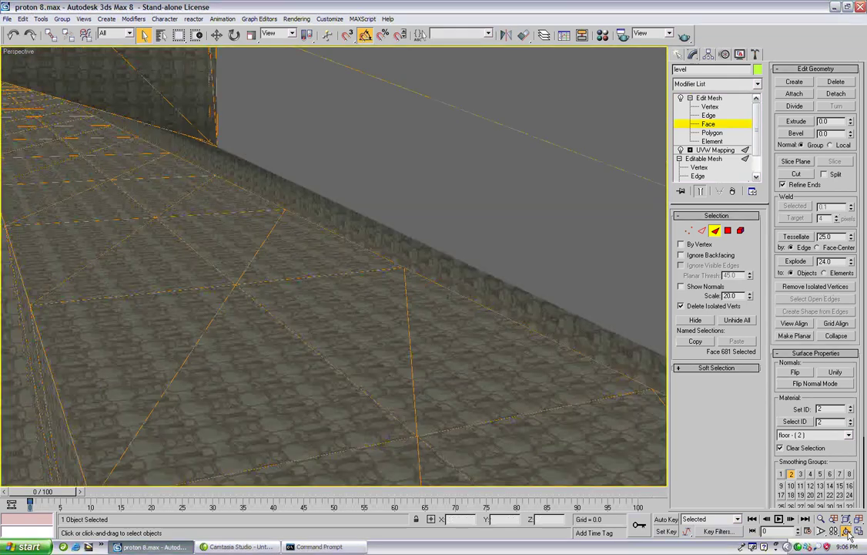
key(ctrl+r)
drag(416, 313, 408, 303)
right_click(408, 303)
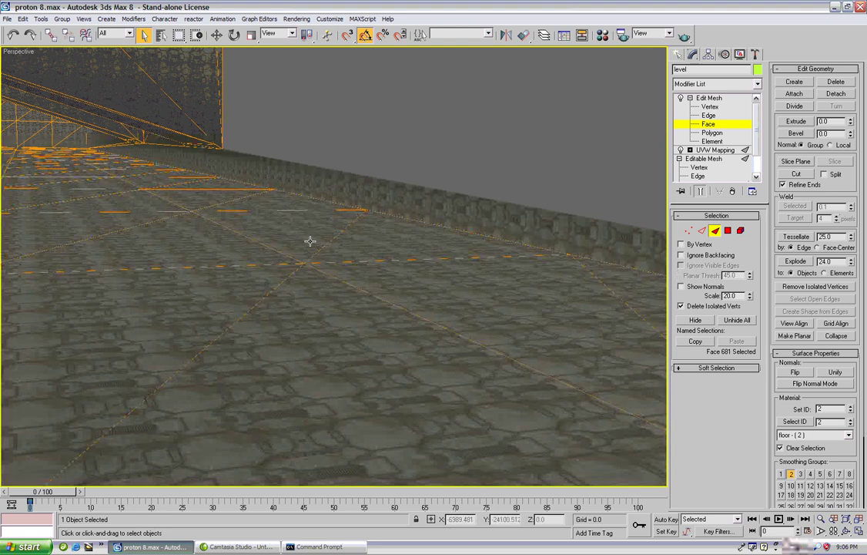
click(398, 207)
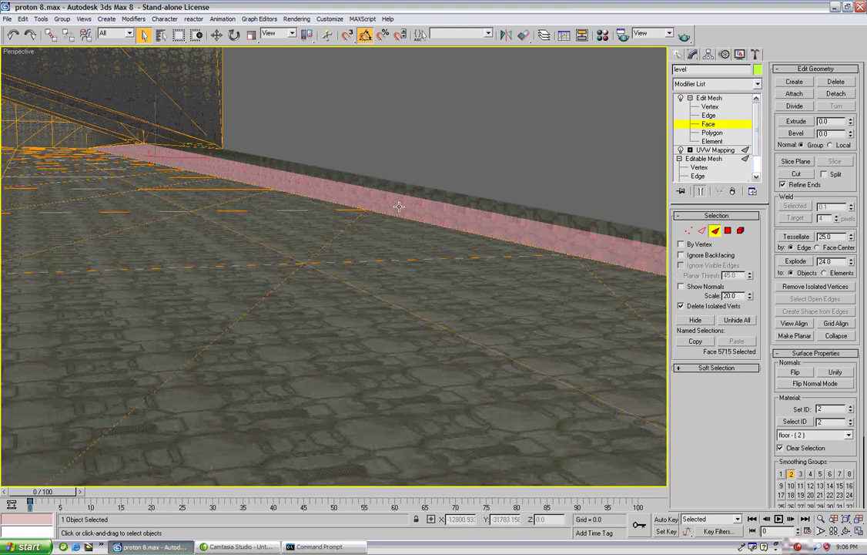
ctrl+click(386, 230)
ctrl+click(259, 176)
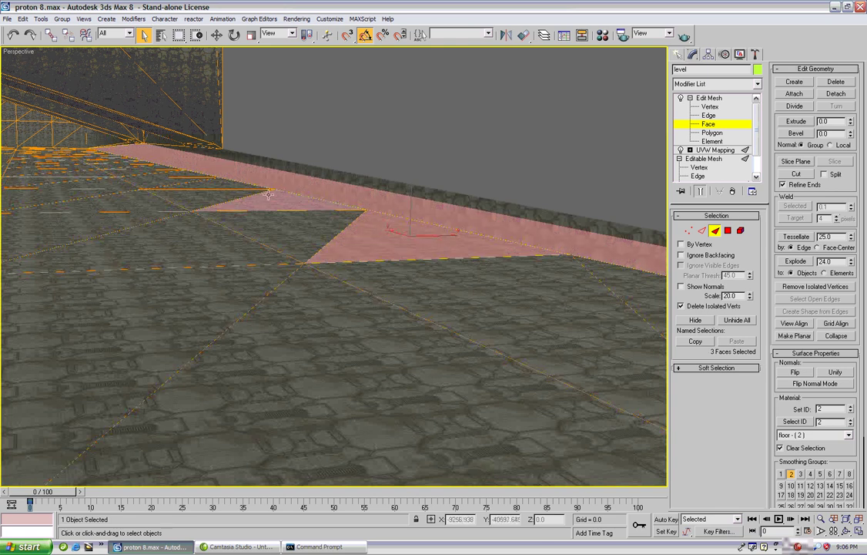
ctrl+click(205, 160)
Step: Switch the level's Edit Mesh modifier to vertex selection and activate Target Weld with a 15-pixel threshold
middle_drag(328, 189, 244, 186)
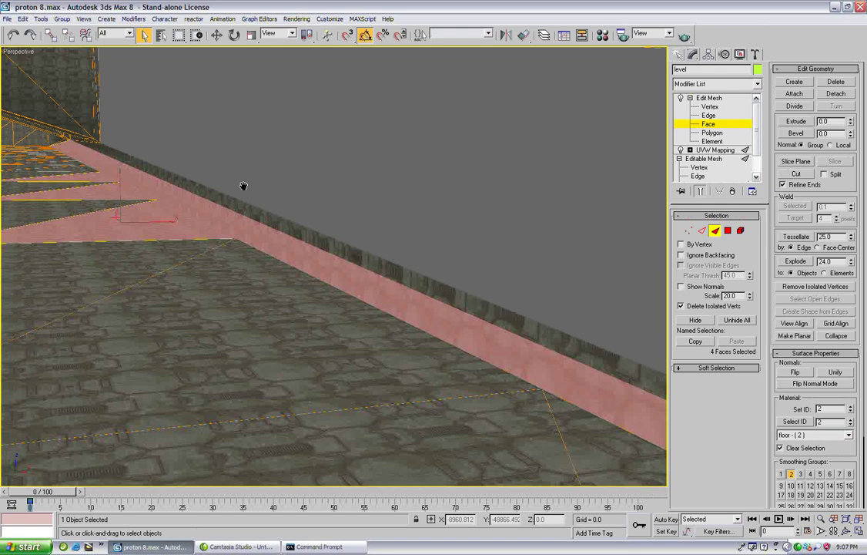
key(z)
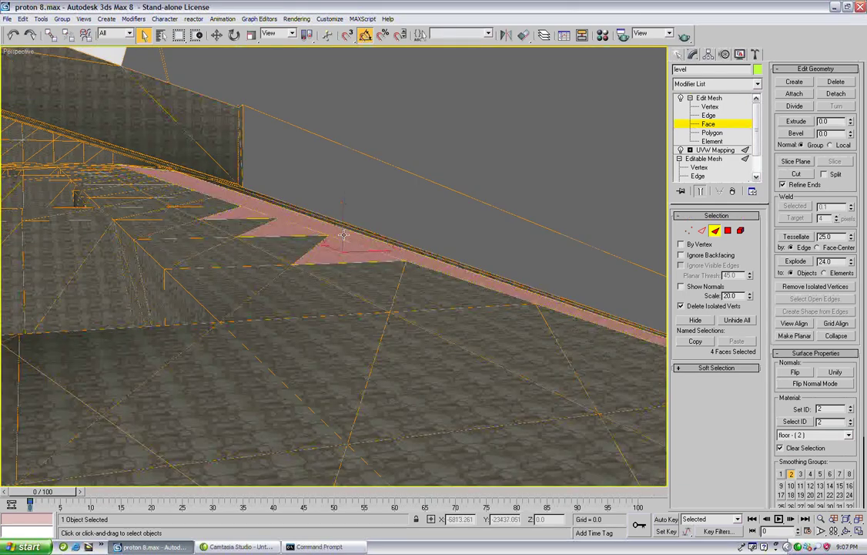
middle_drag(373, 286, 306, 248)
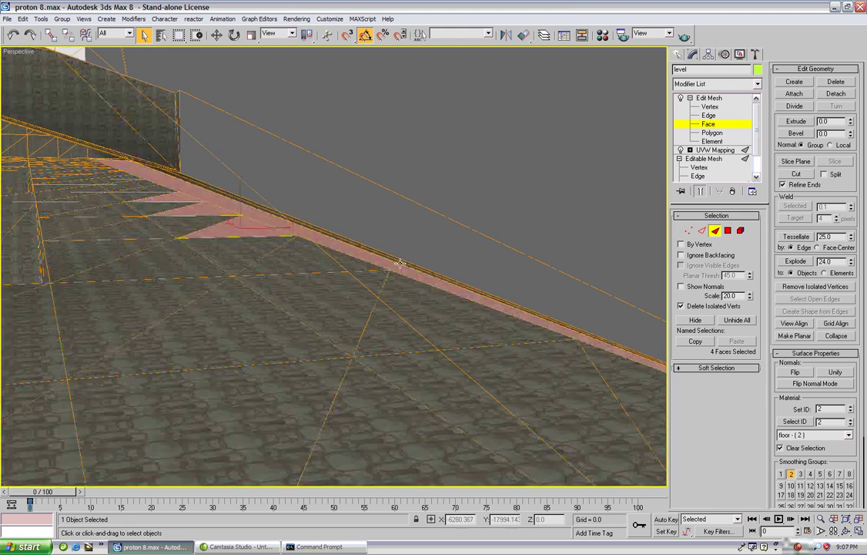
middle_drag(361, 254, 528, 269)
click(710, 107)
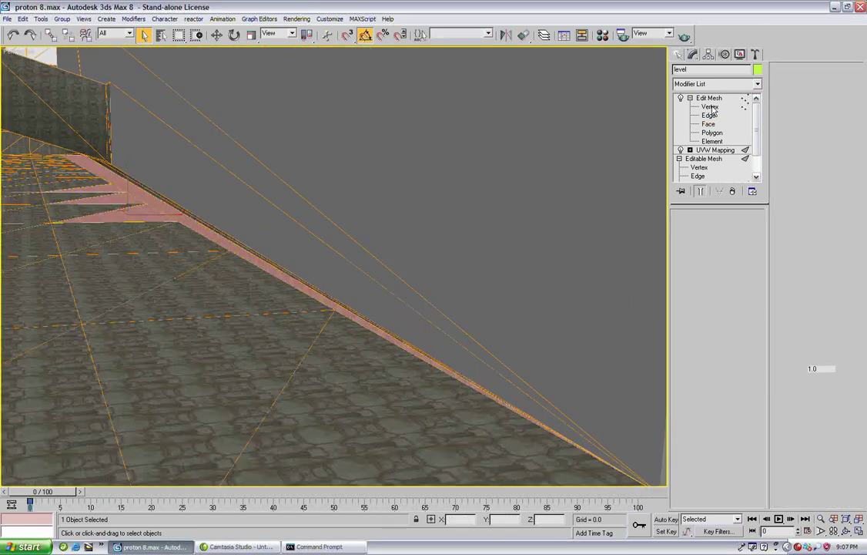
middle_drag(447, 290, 474, 309)
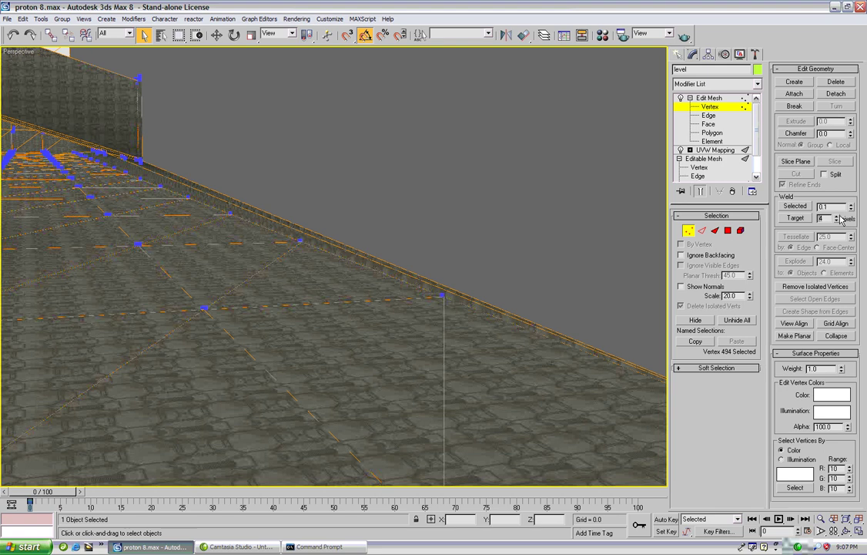
key(Delete)
text(15)
click(800, 221)
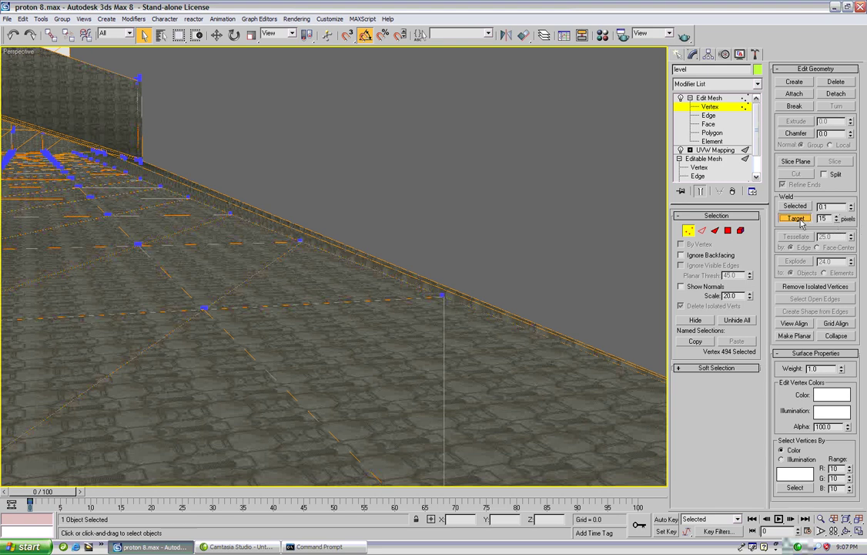
Step: Target-weld the vertices along the floor's outer edge one into the next, carrying the merged vertex from the open side past the near end of the stone wall
middle_drag(528, 269, 510, 275)
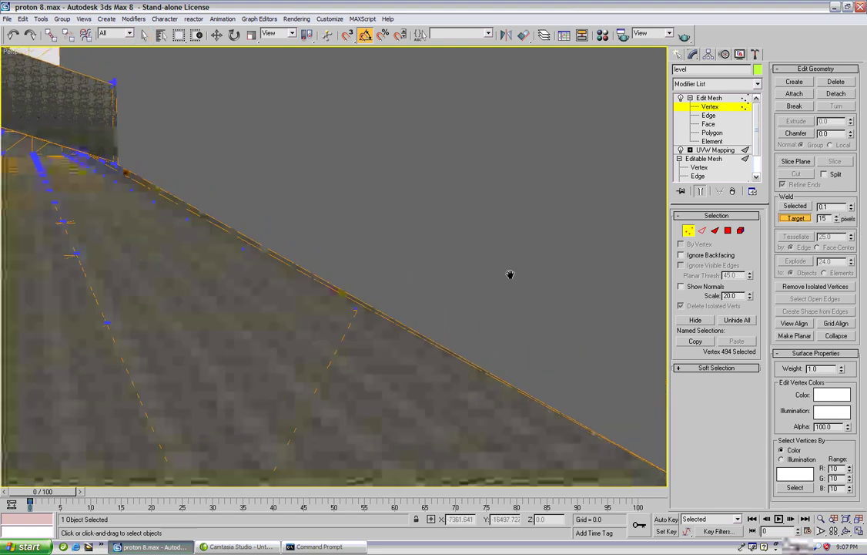
drag(361, 316, 247, 254)
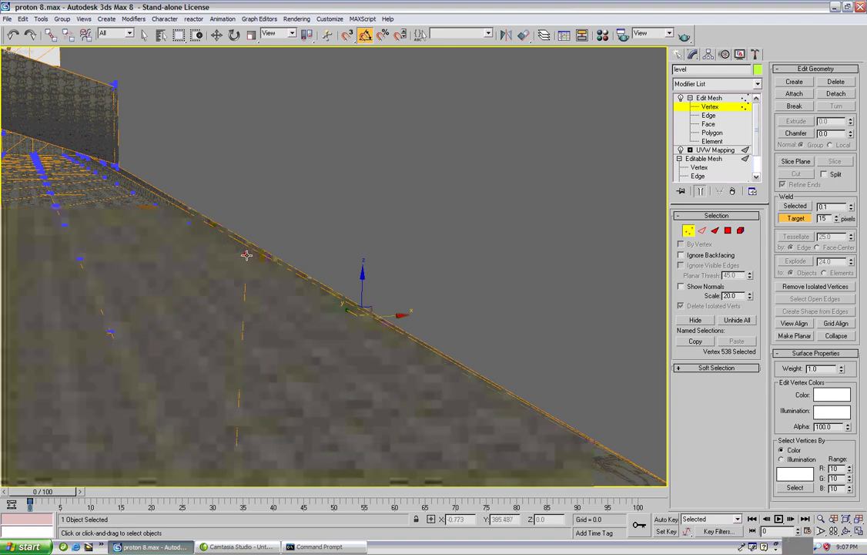
click(246, 256)
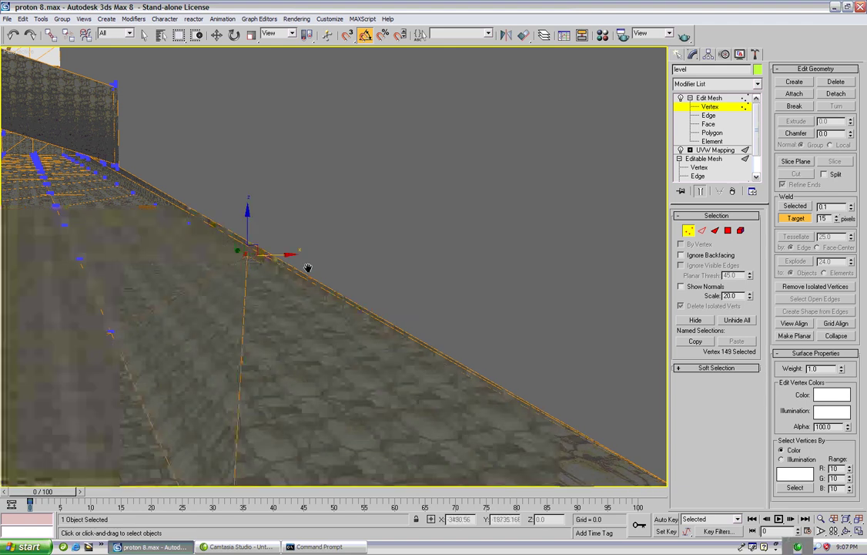
middle_drag(307, 267, 440, 277)
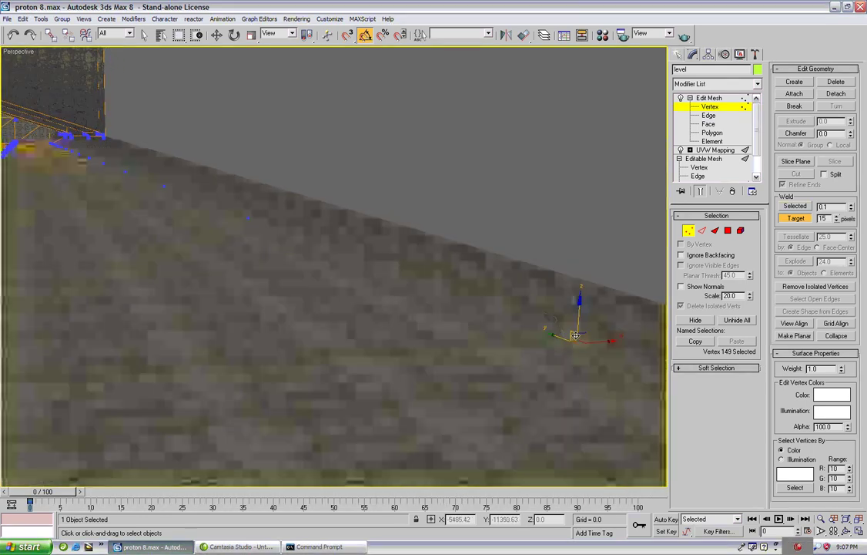
drag(576, 340, 104, 163)
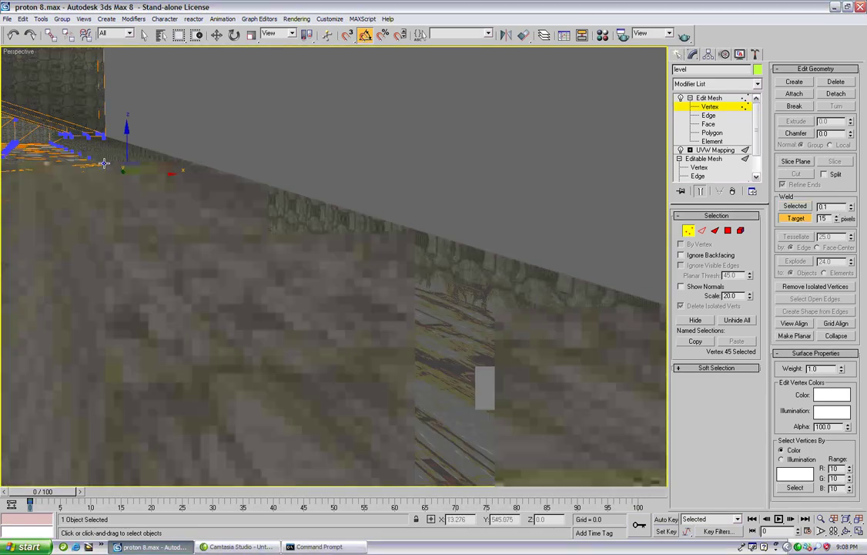
middle_drag(187, 269, 676, 385)
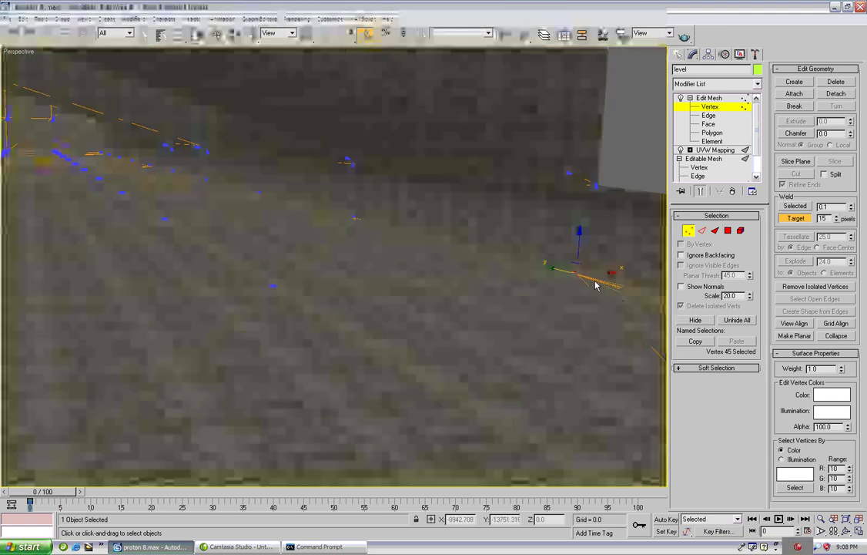
drag(575, 272, 147, 164)
click(262, 192)
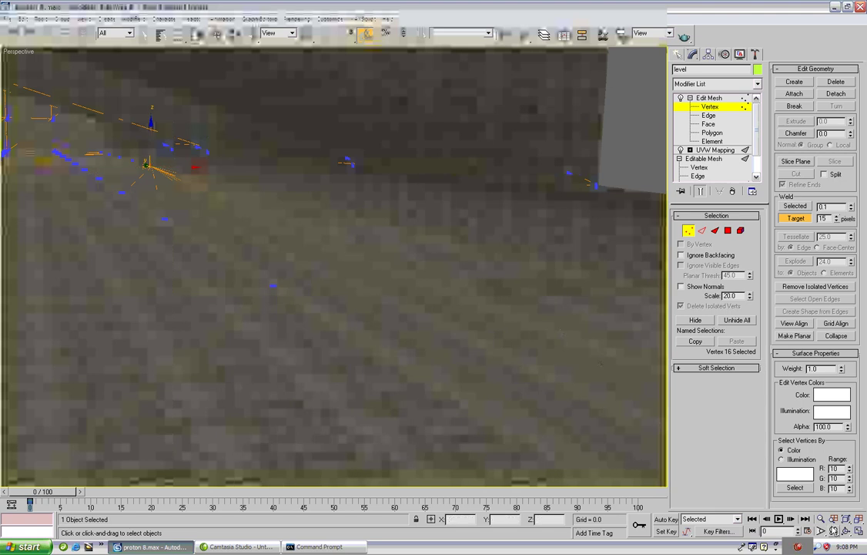
Step: Continue target-welding the merged vertex through the remaining floor-edge vertices at the stone wall's base into the far corner vertex
click(846, 529)
drag(314, 265, 469, 296)
drag(238, 298, 318, 314)
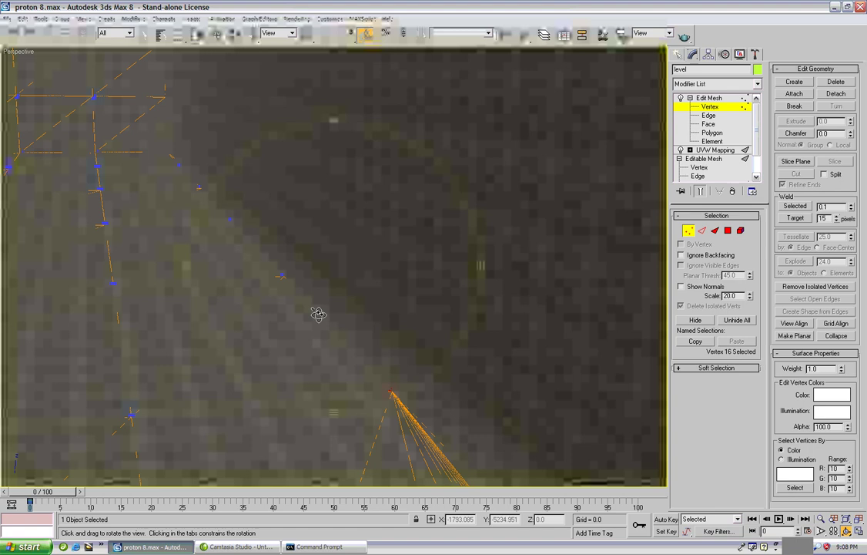
click(796, 218)
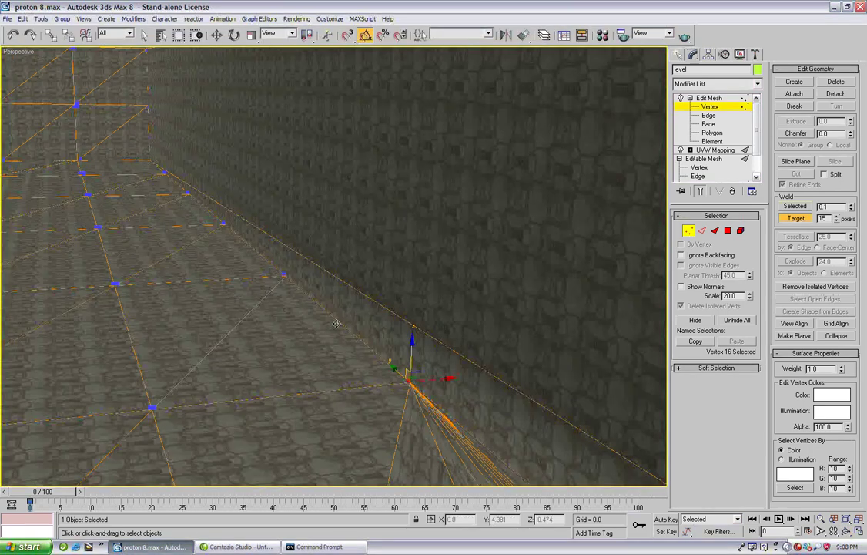
drag(410, 379, 241, 251)
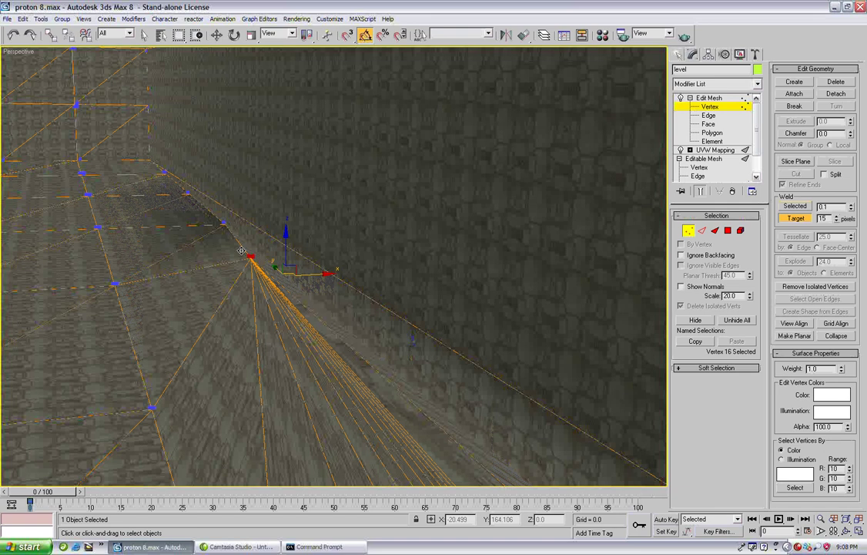
drag(241, 251, 161, 171)
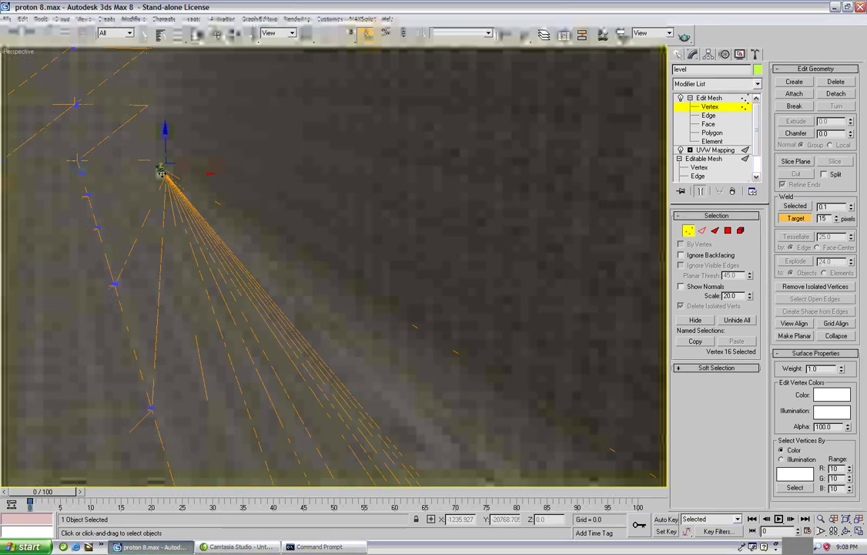
scroll(403, 335, down, 3)
scroll(318, 270, up, 3)
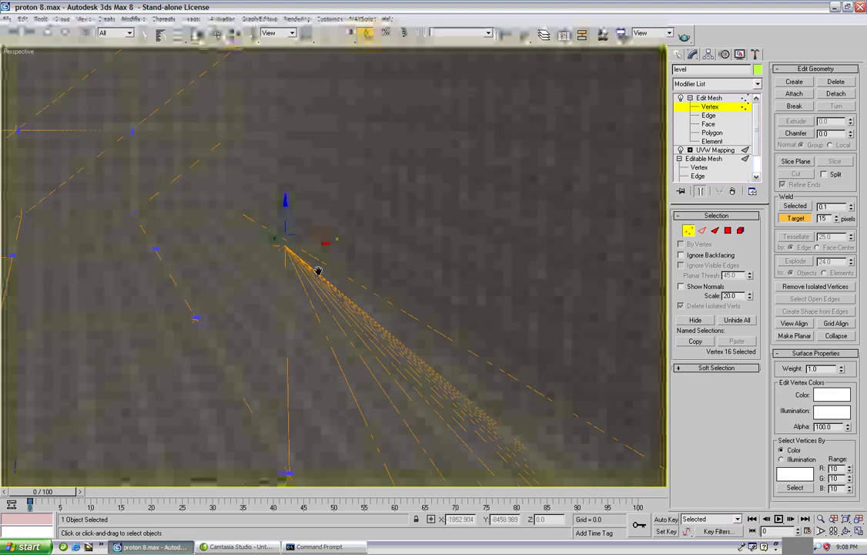
middle_drag(318, 271, 396, 319)
drag(396, 319, 313, 261)
middle_drag(276, 278, 271, 273)
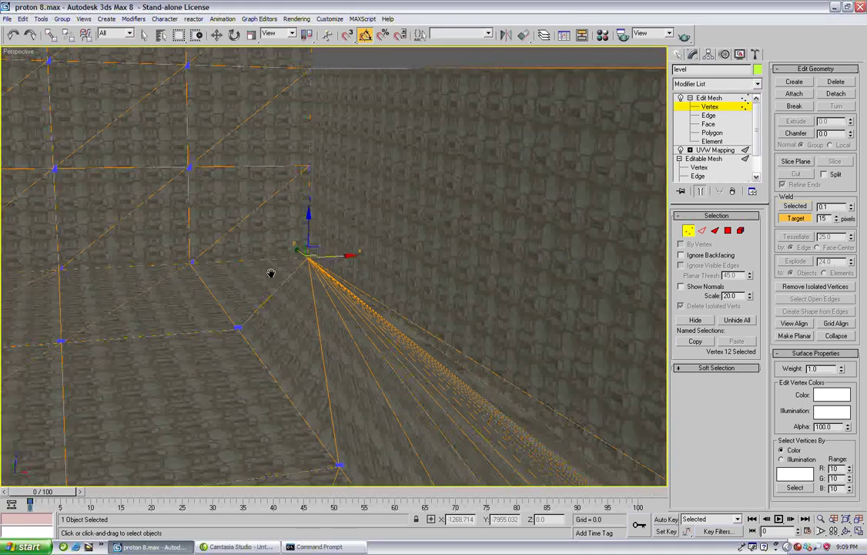
Step: Export the welded level with the Blitzkrieg Model Exporter, replacing the existing proton.jms in the models folder
scroll(270, 273, down, 8)
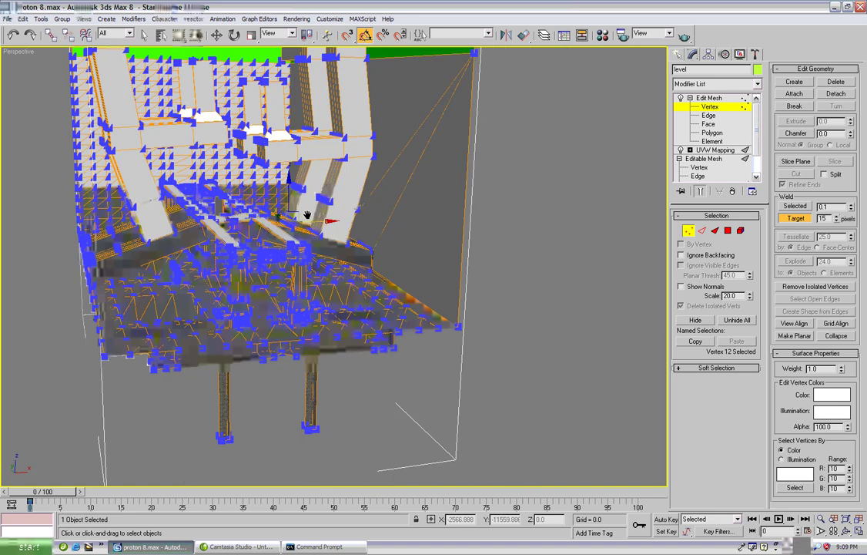
scroll(307, 216, up, 6)
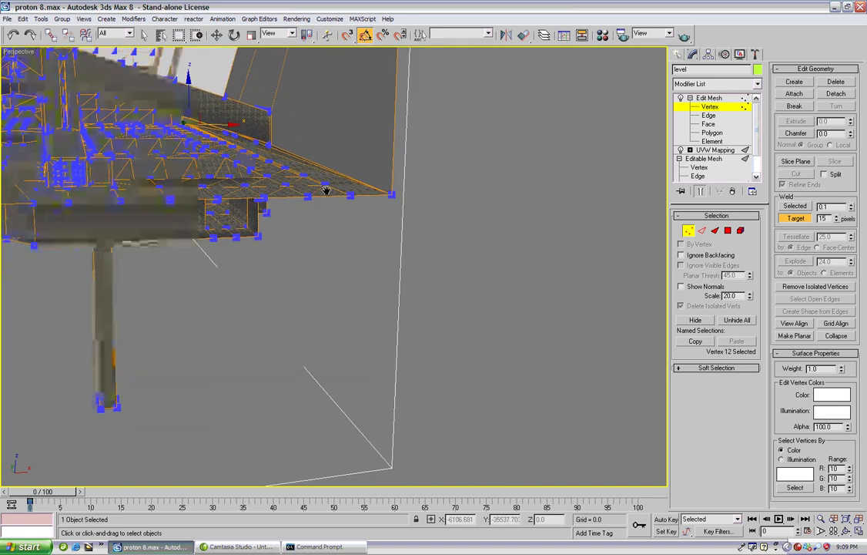
middle_drag(327, 191, 366, 206)
scroll(366, 206, down, 8)
scroll(366, 207, up, 3)
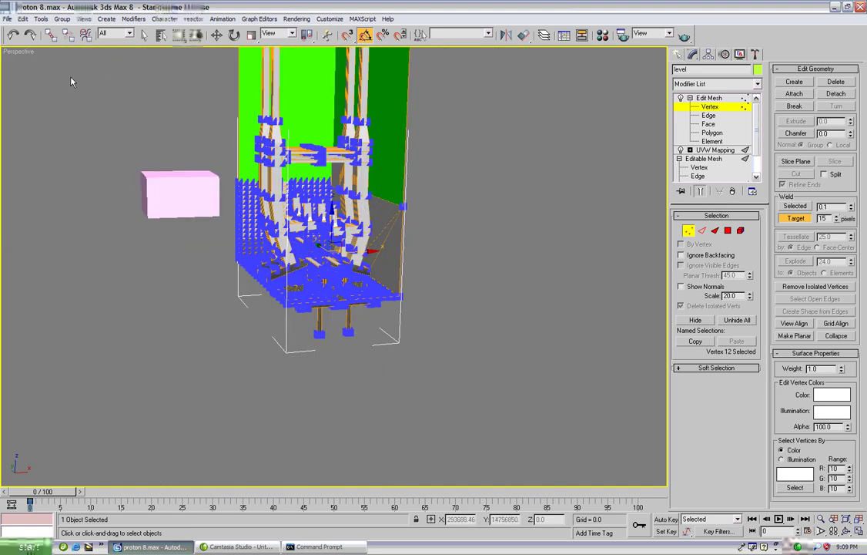
click(7, 19)
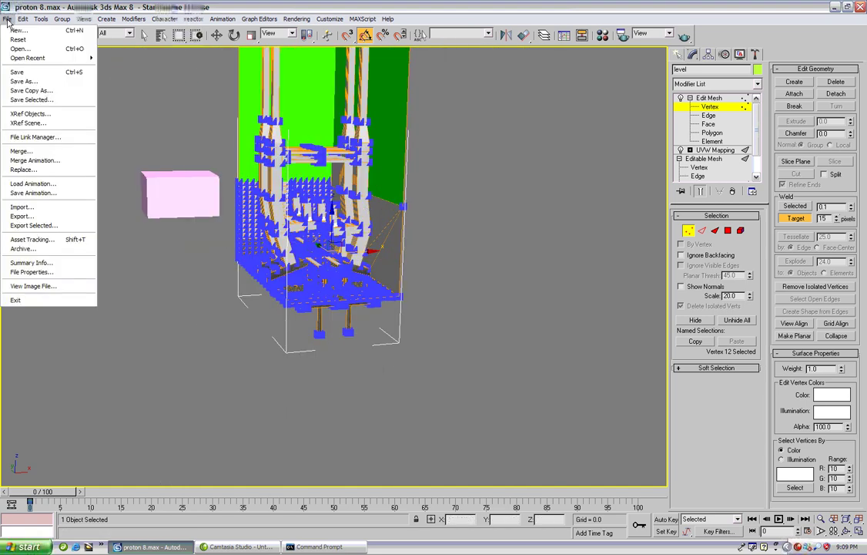
click(58, 220)
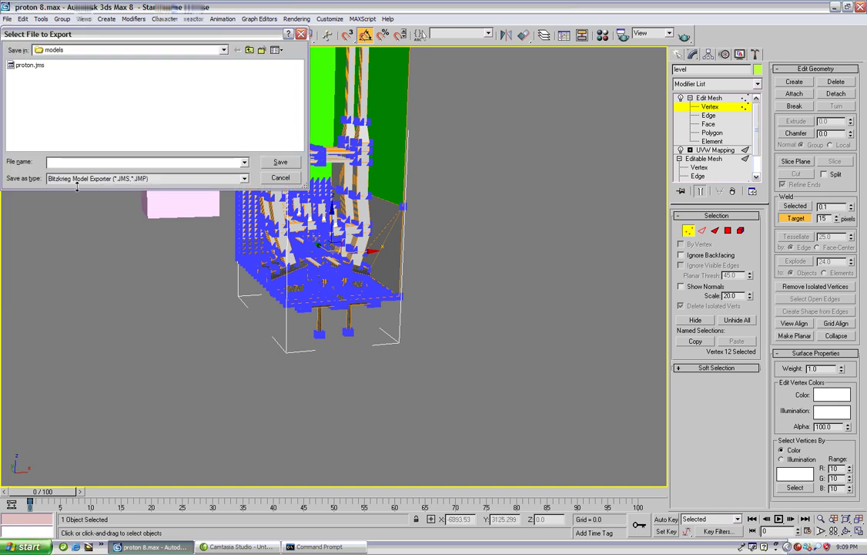
click(29, 65)
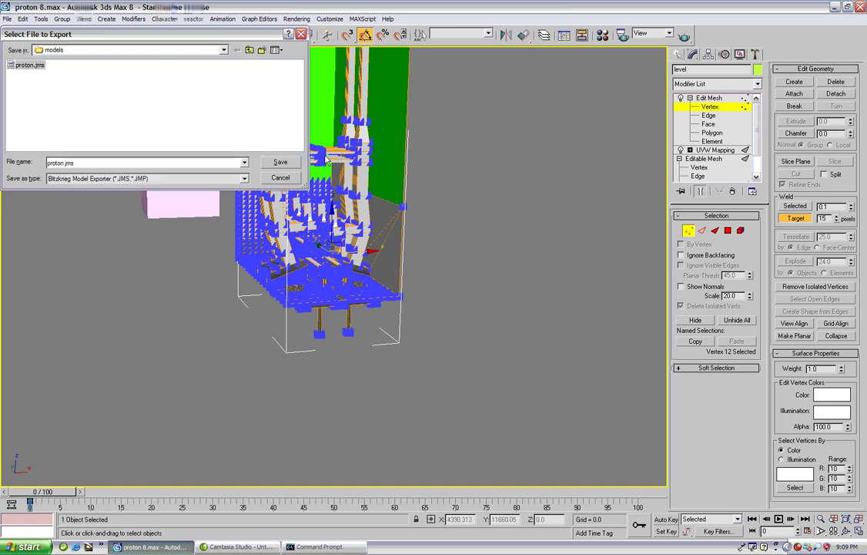
click(281, 162)
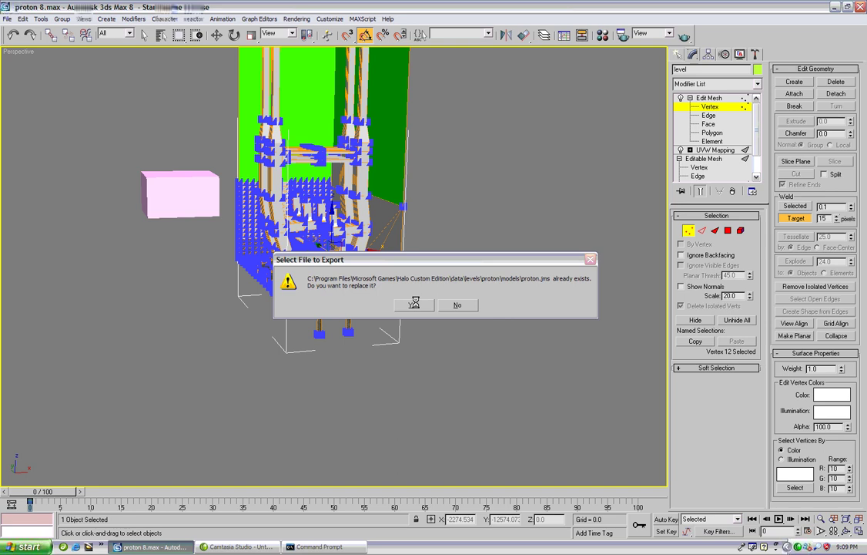
Step: Switch to the Command Prompt, rerun "tool structure levels/proton proton" and review the reported errors
click(331, 546)
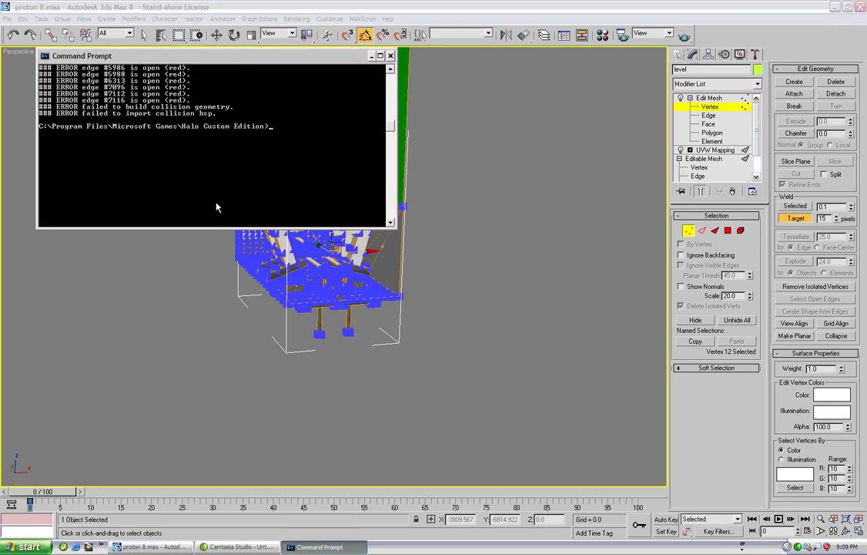
key(Up)
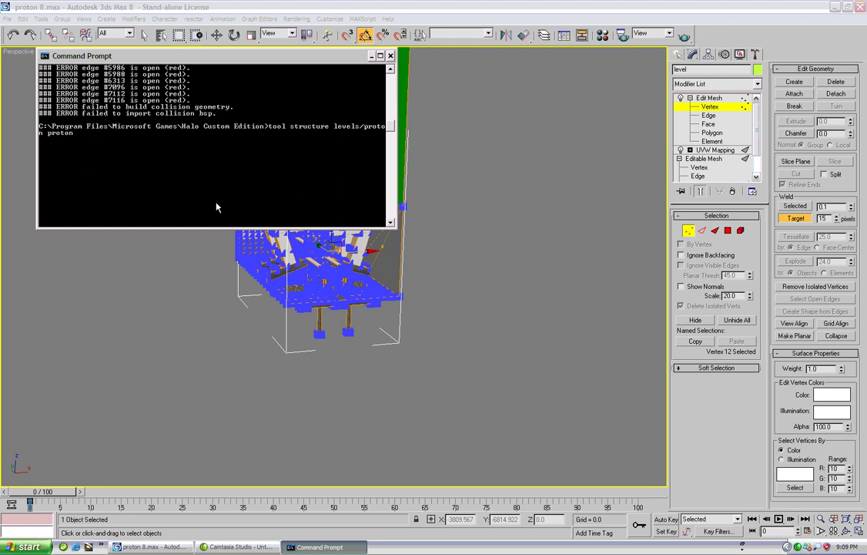
key(Return)
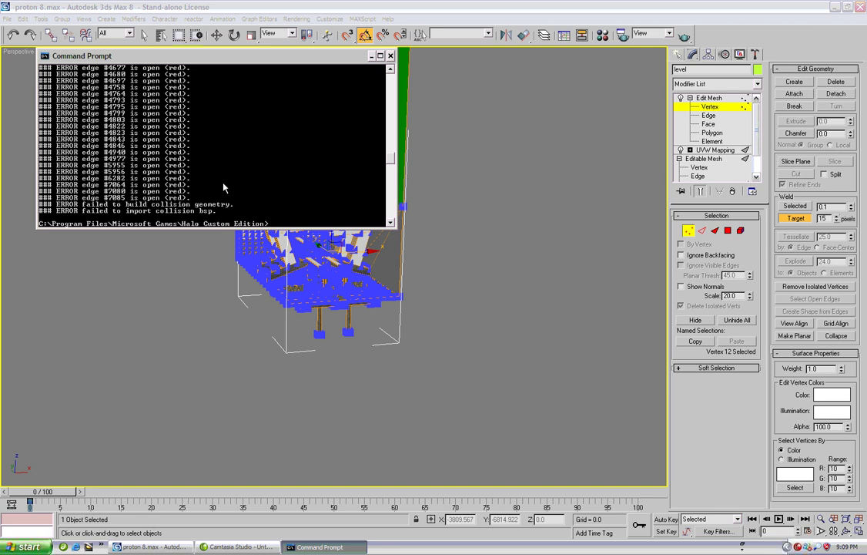
scroll(223, 187, up, 15)
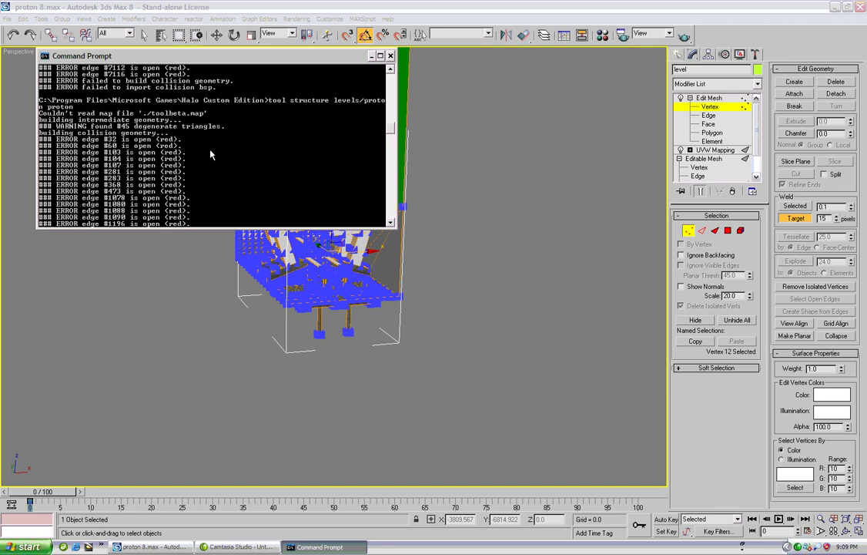
scroll(211, 154, down, 15)
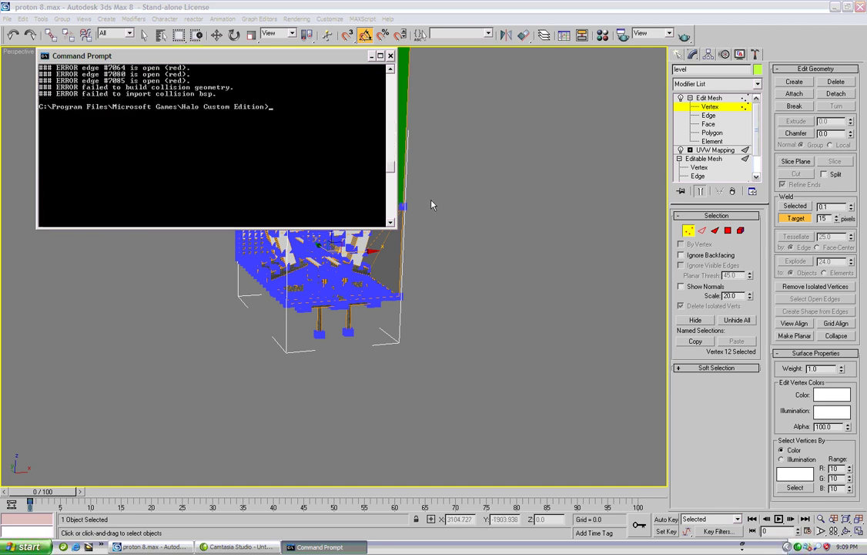
Step: Switch back to 3ds Max and import proton.wrl from the Halo Custom Edition folder with all VRML import options off
middle_drag(432, 191, 374, 114)
scroll(454, 211, up, 3)
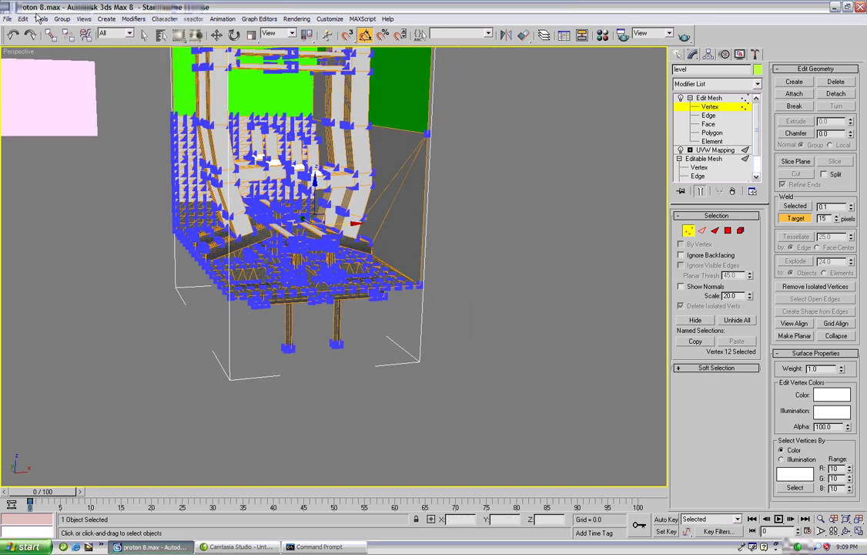
click(8, 19)
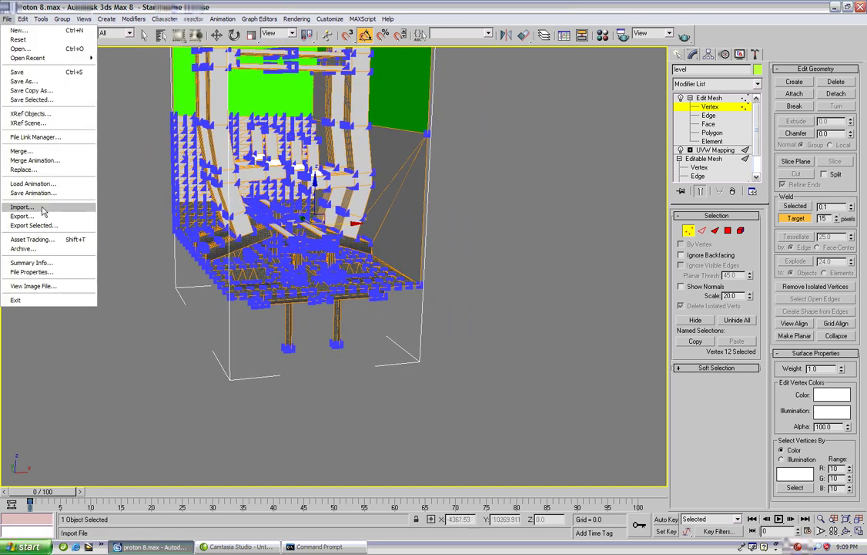
click(42, 208)
click(85, 121)
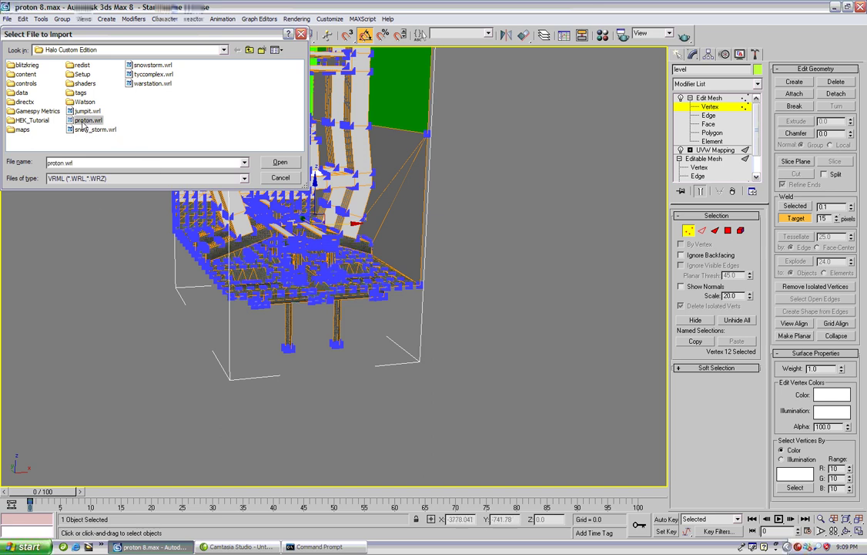
click(280, 162)
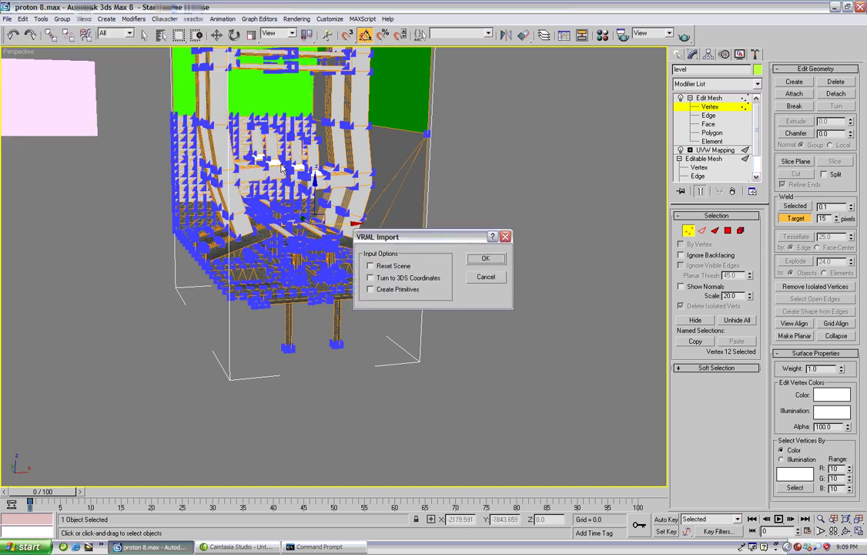
click(485, 260)
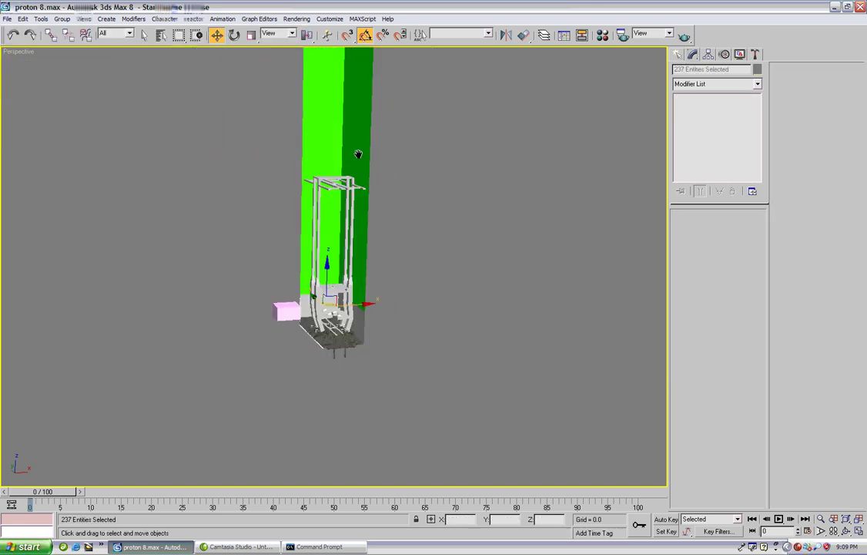
Step: Examine the imported red error markers around the pillar bases and along the floor edge at the stone wall
middle_drag(358, 154, 351, 143)
scroll(348, 146, up, 6)
middle_drag(380, 221, 351, 74)
scroll(354, 149, up, 3)
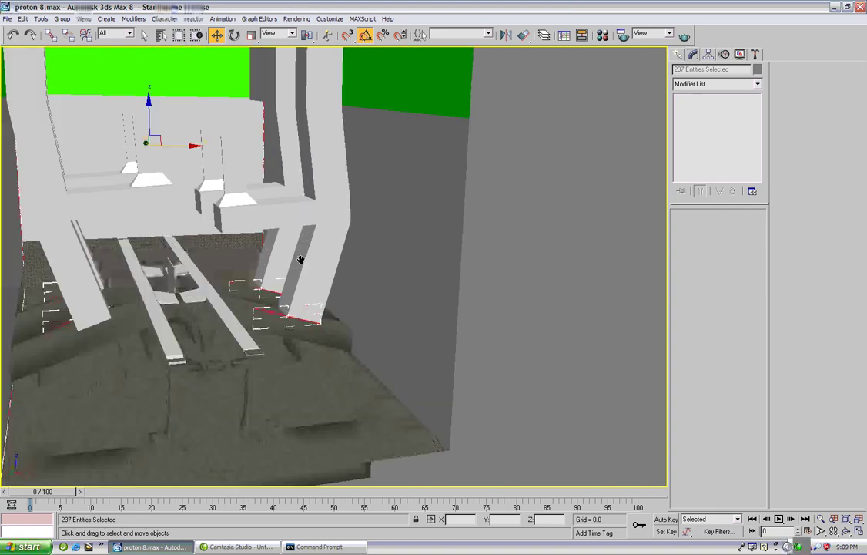
middle_drag(300, 260, 324, 185)
scroll(324, 185, up, 2)
click(846, 532)
drag(395, 281, 372, 223)
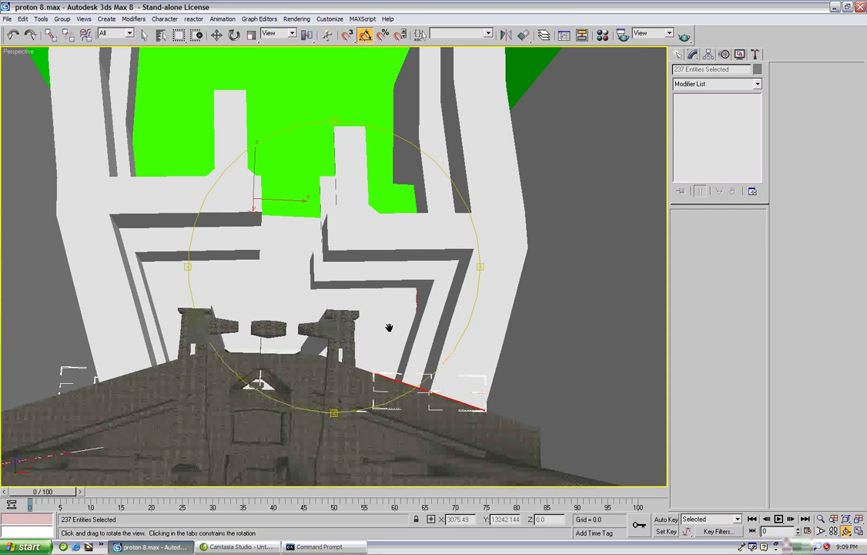
alt+middle_drag(389, 327, 200, 54)
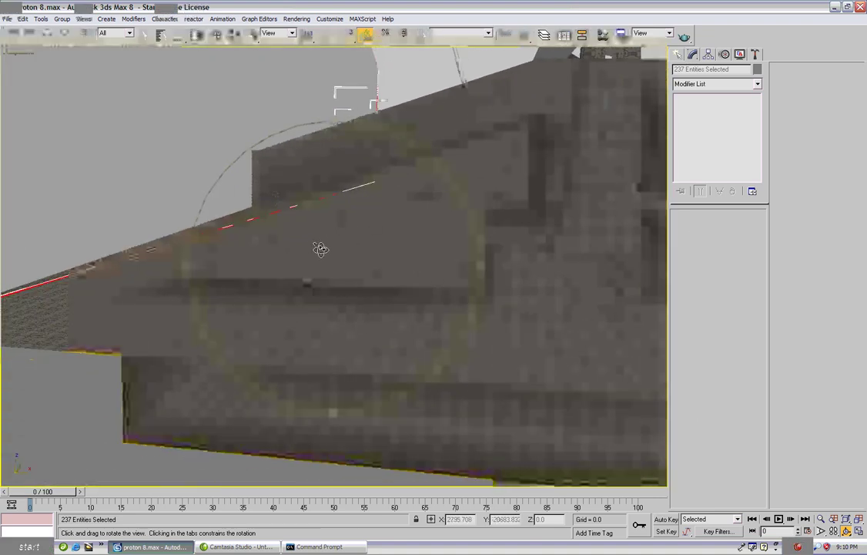
drag(320, 248, 238, 271)
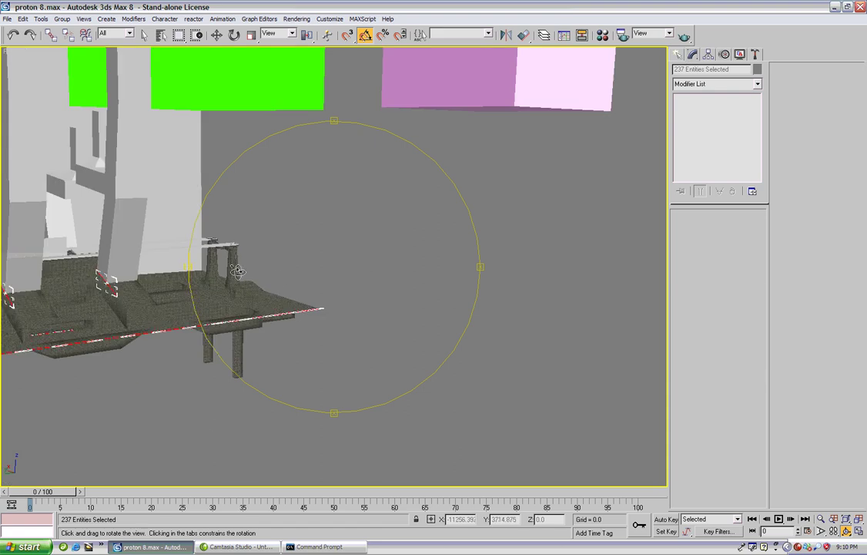
alt+middle_drag(238, 270, 357, 364)
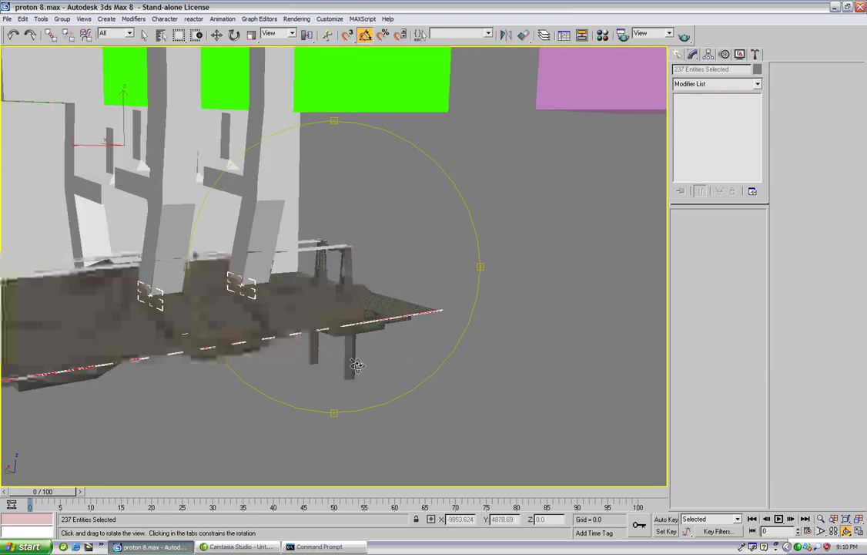
drag(357, 364, 444, 301)
middle_drag(444, 301, 303, 231)
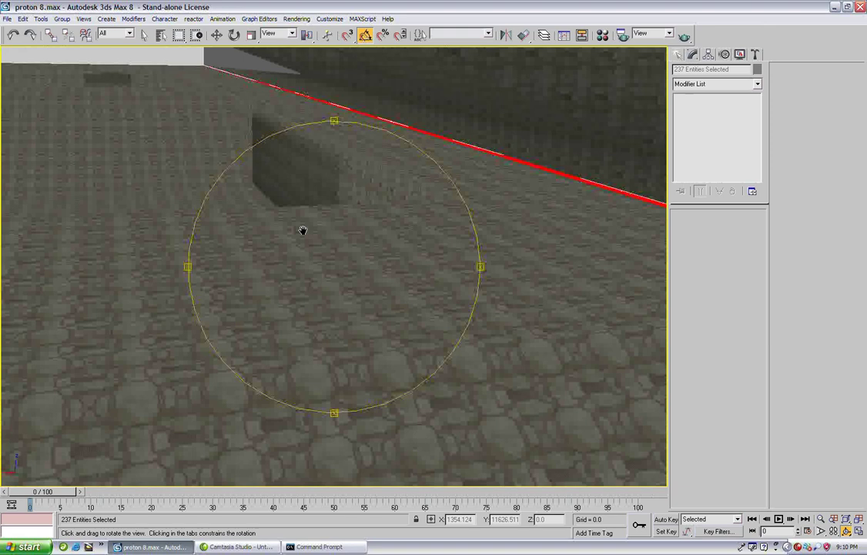
middle_drag(303, 230, 248, 261)
scroll(248, 261, down, 2)
Step: Deselect the error markers, enter the level mesh's vertex level and target-weld the floor-edge vertices at the stone wall, starting near its open end
right_click(248, 262)
key(ctrl+d)
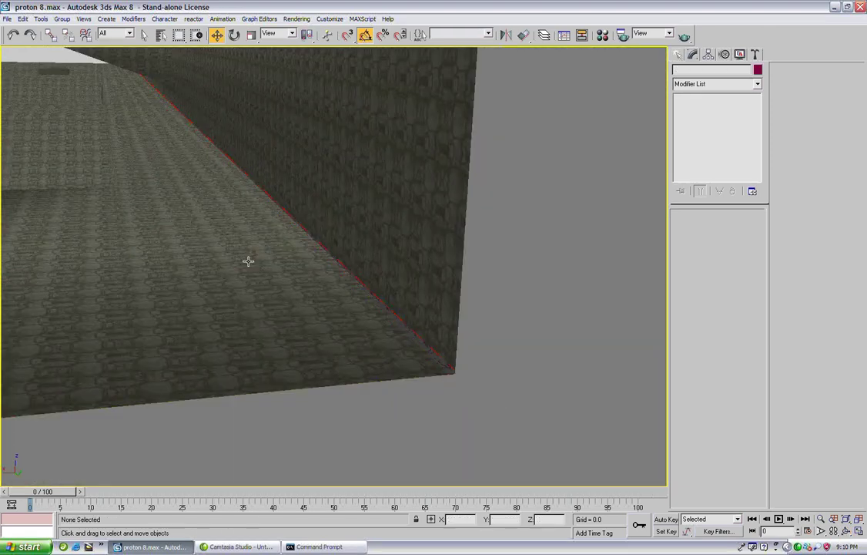
scroll(274, 271, up, 4)
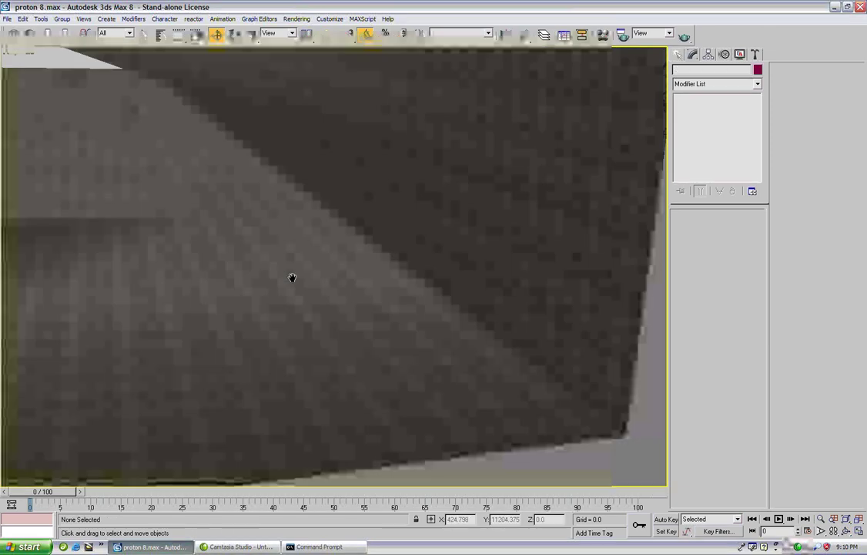
click(230, 282)
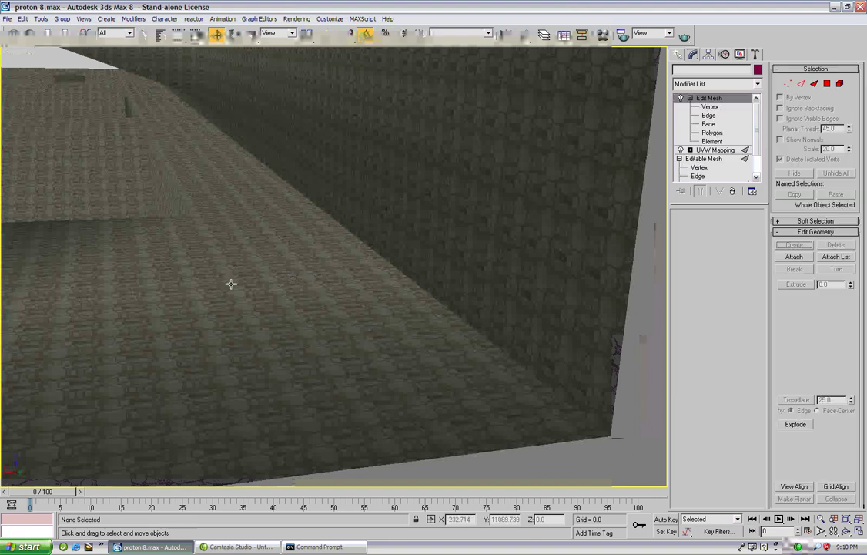
click(712, 108)
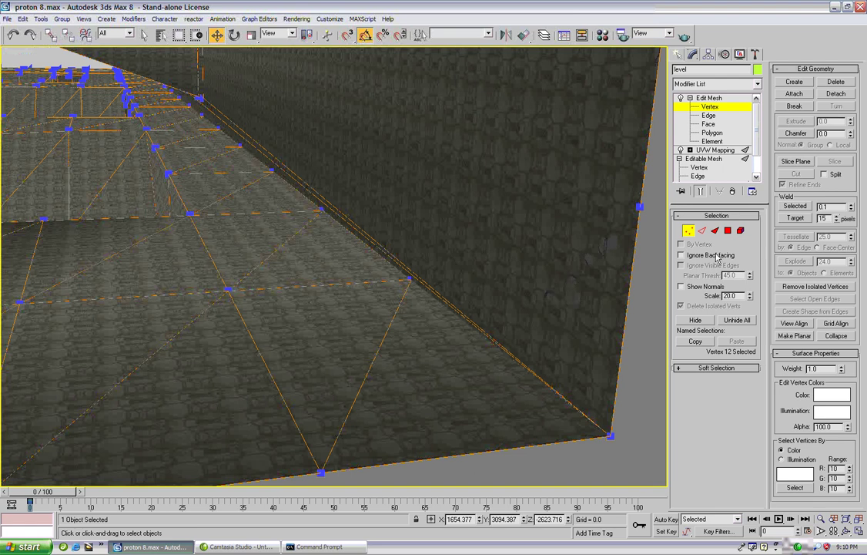
click(796, 218)
scroll(501, 293, up, 3)
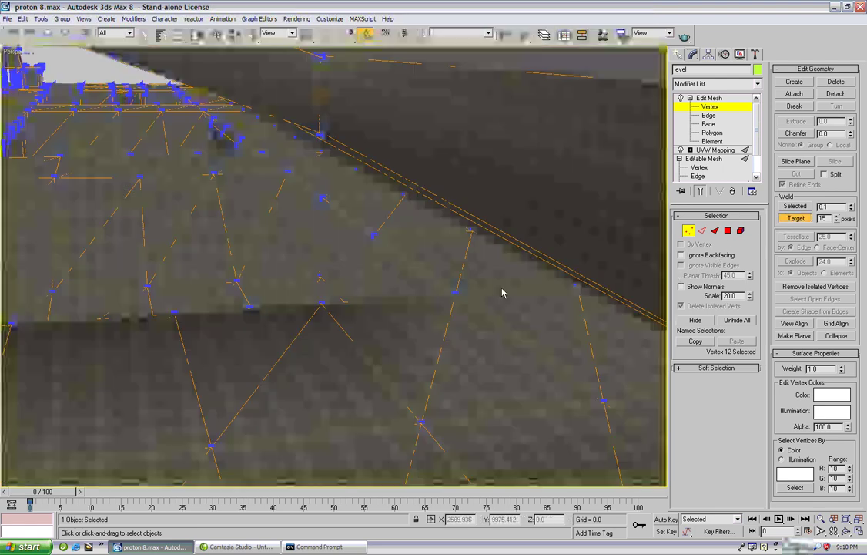
middle_drag(498, 289, 424, 290)
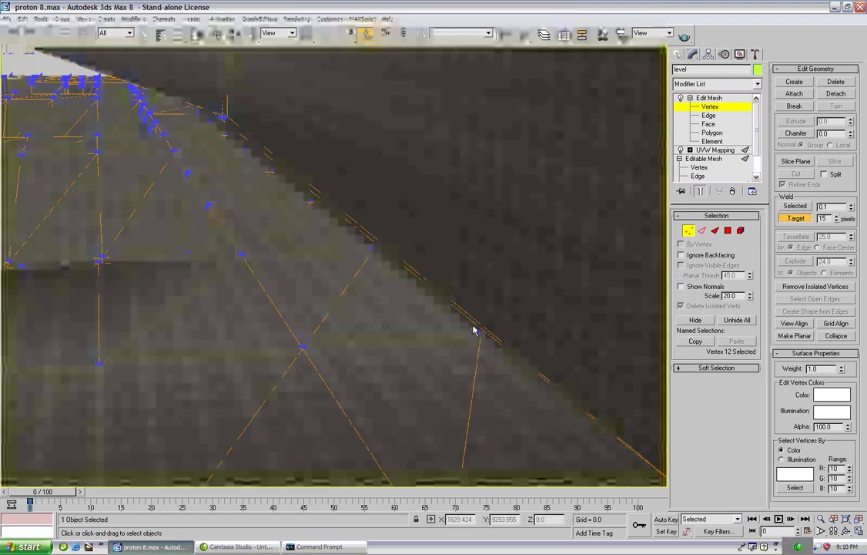
drag(479, 333, 373, 248)
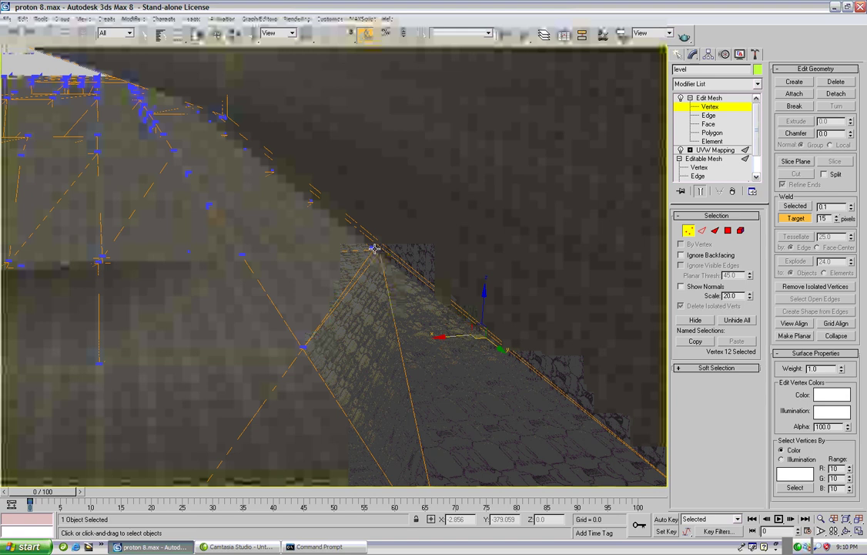
middle_drag(374, 248, 492, 296)
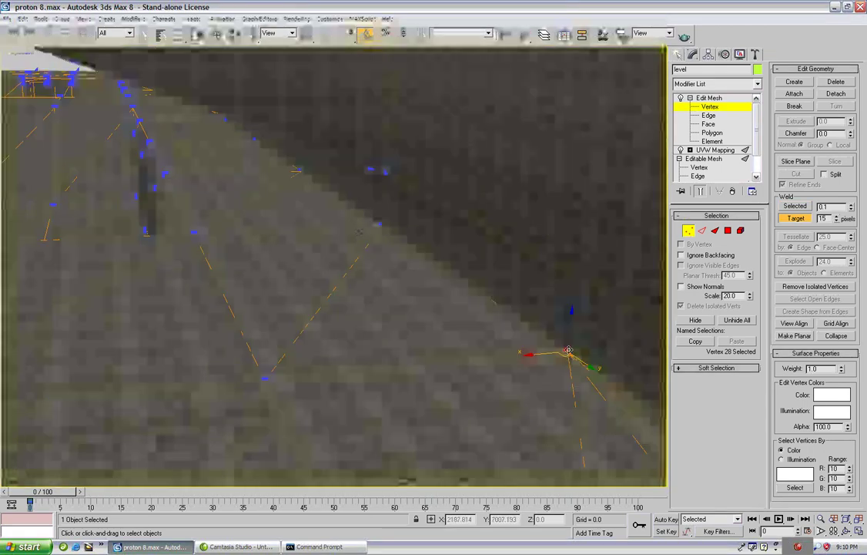
drag(568, 351, 256, 142)
middle_drag(264, 152, 463, 213)
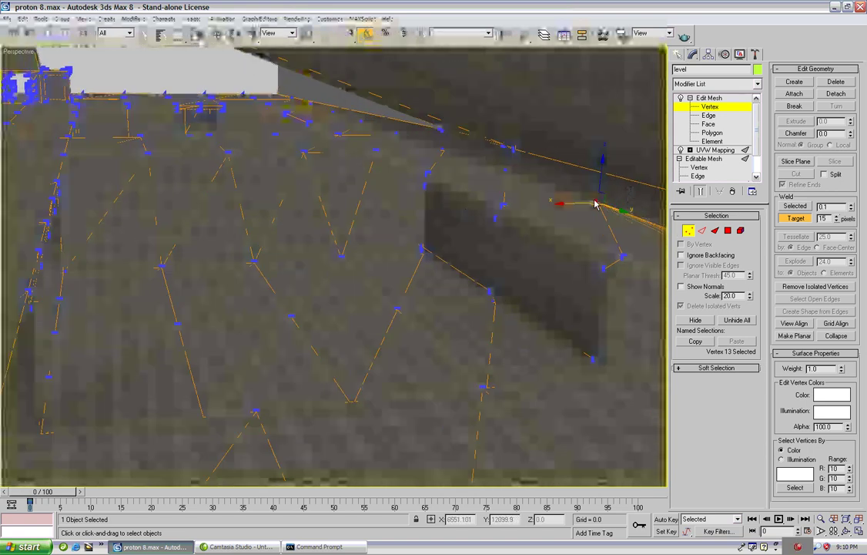
Step: Continue target-welding the merged vertex through the remaining floor-edge vertices beside the wall into the far corner vertex
drag(596, 203, 407, 136)
click(444, 149)
click(845, 531)
drag(403, 340, 391, 312)
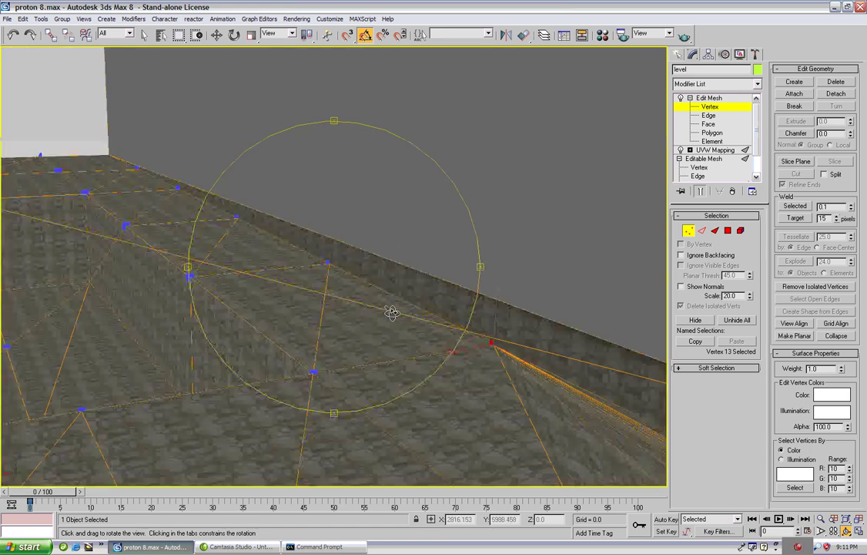
right_click(488, 341)
drag(488, 340, 326, 263)
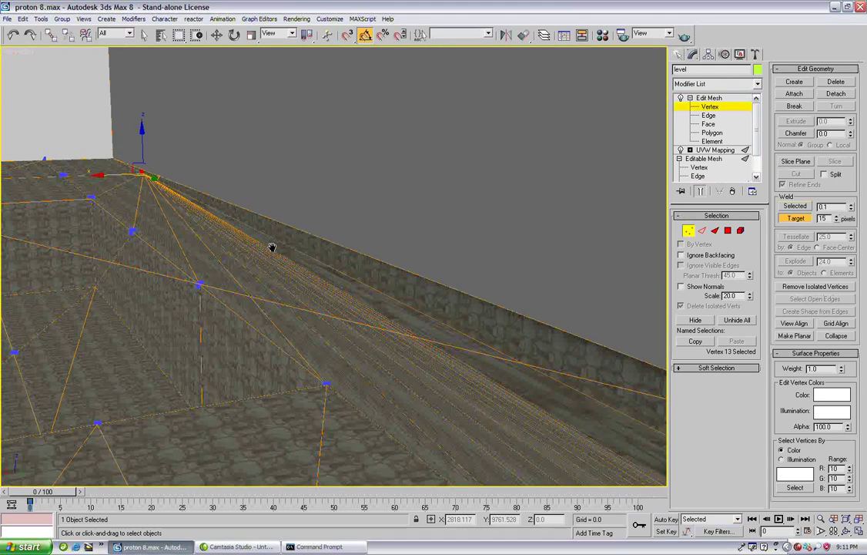
middle_drag(272, 245, 544, 393)
scroll(416, 308, up, 2)
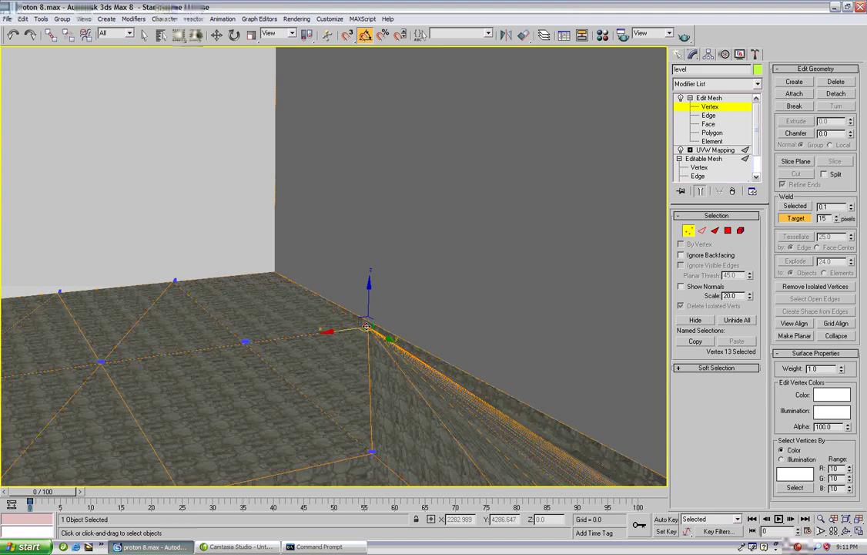
drag(367, 327, 279, 275)
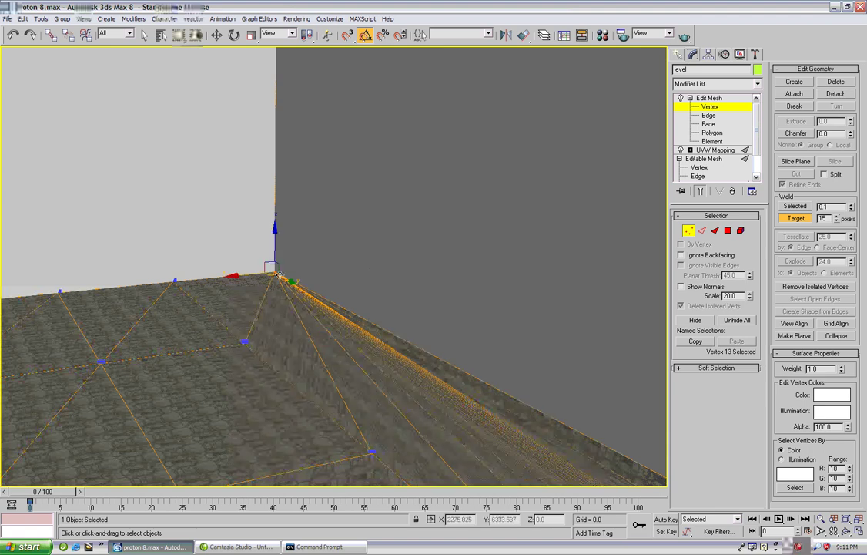
Step: Save the scene with the welded level mesh
scroll(279, 275, down, 5)
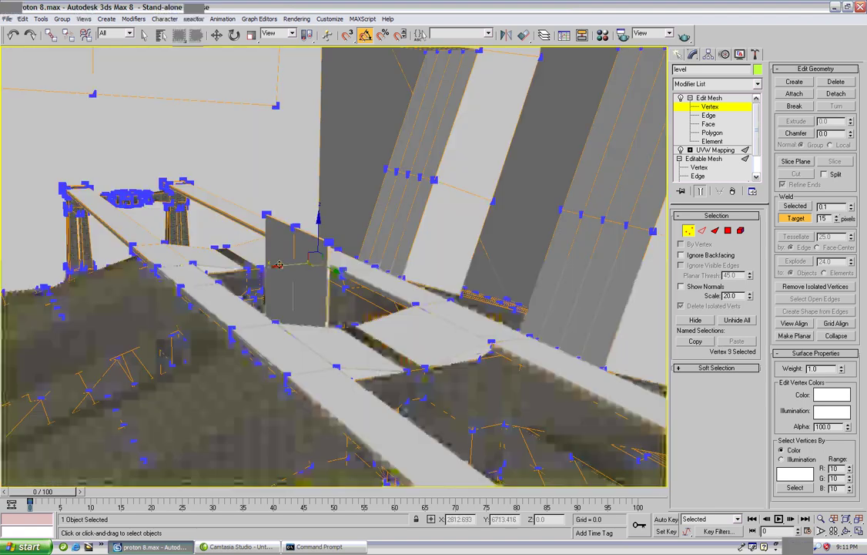
scroll(279, 264, down, 5)
middle_drag(283, 223, 274, 298)
click(7, 18)
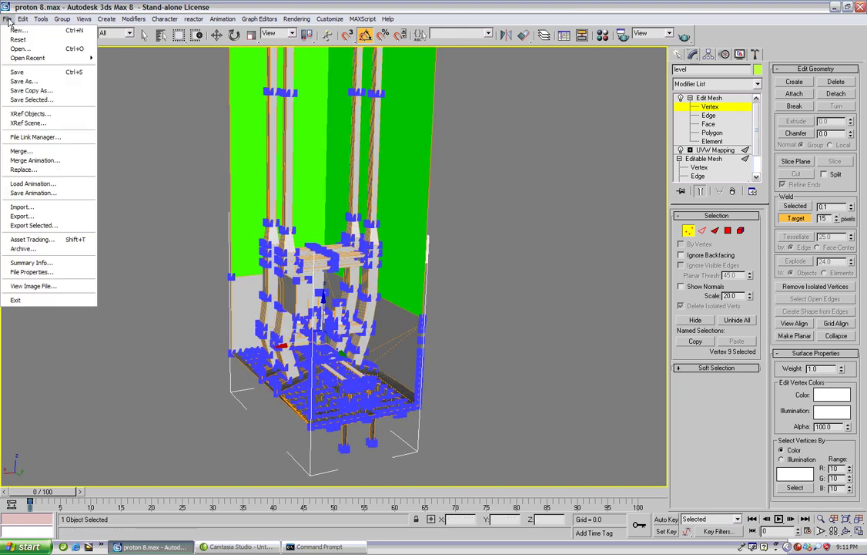
click(26, 75)
Step: Export the level with the Blitzkrieg Model Exporter, overwriting proton.jms in the models folder
click(7, 19)
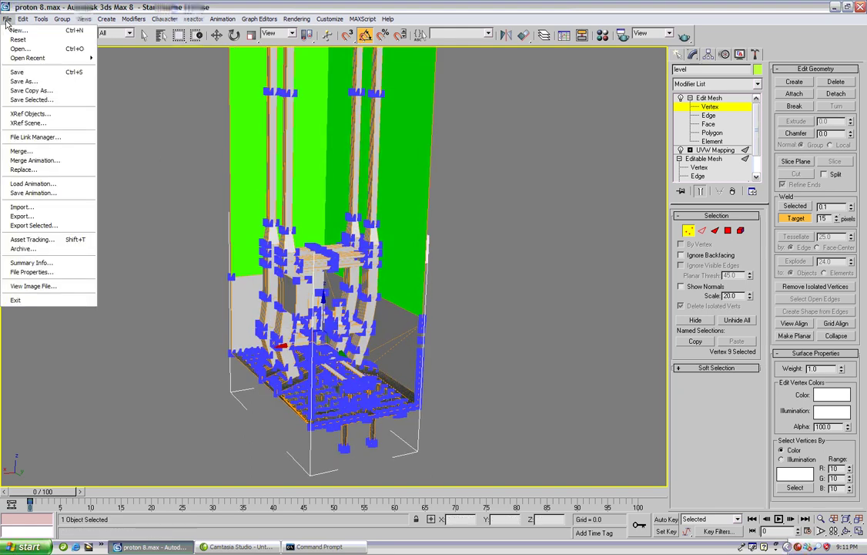
click(31, 216)
click(29, 66)
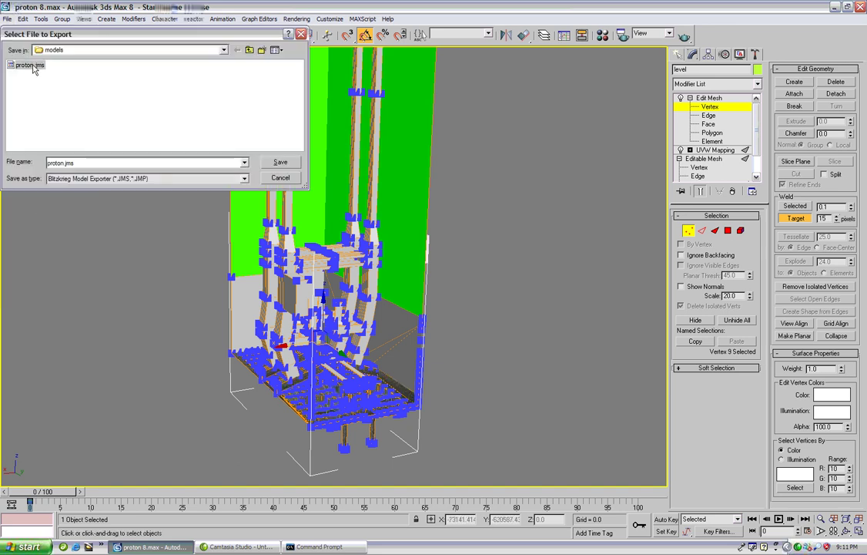
click(280, 162)
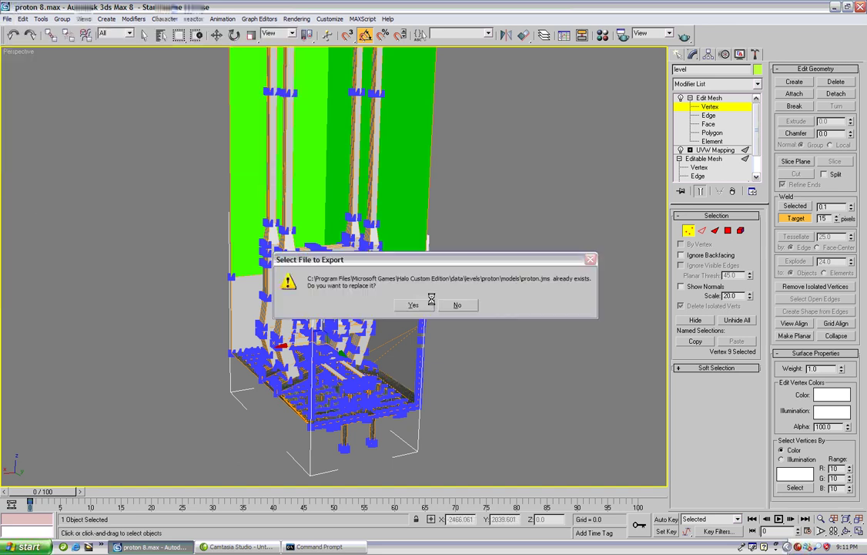
Step: Switch to the Command Prompt, run "tool structure levels/proton proton" again and look through the listed open-edge errors
click(312, 546)
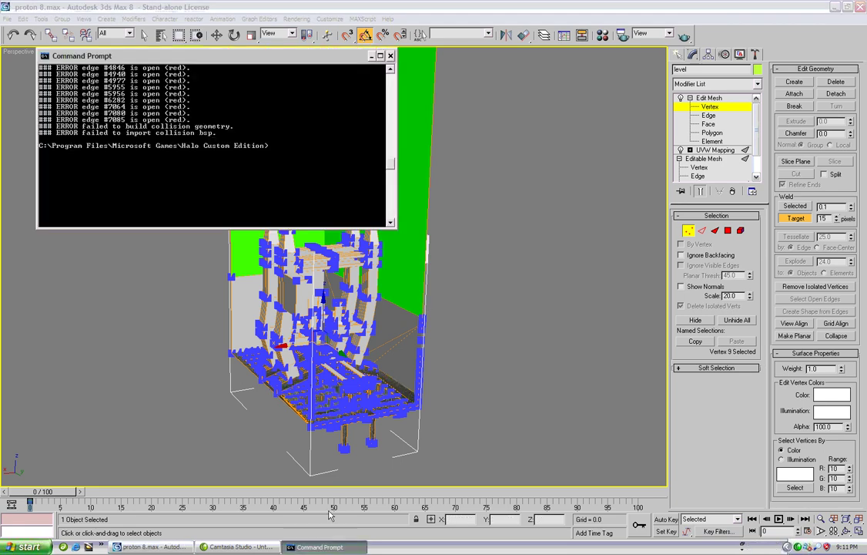
key(Up)
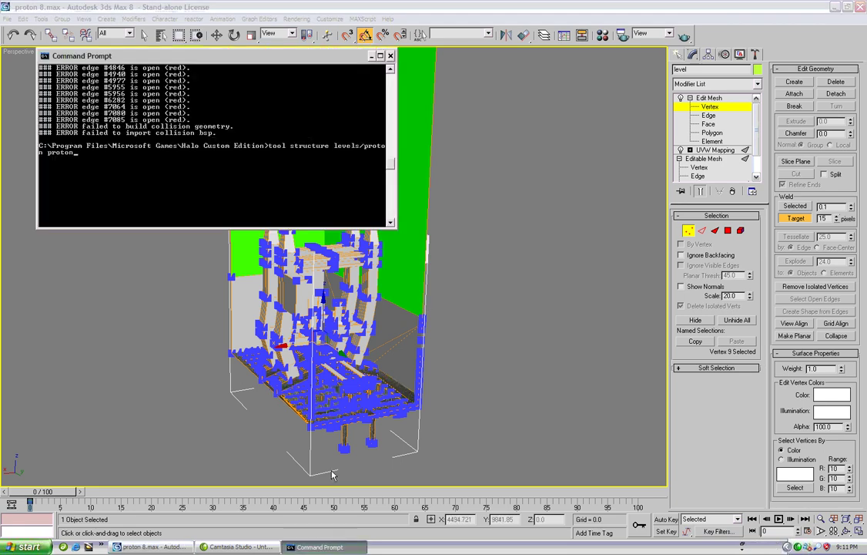
key(Return)
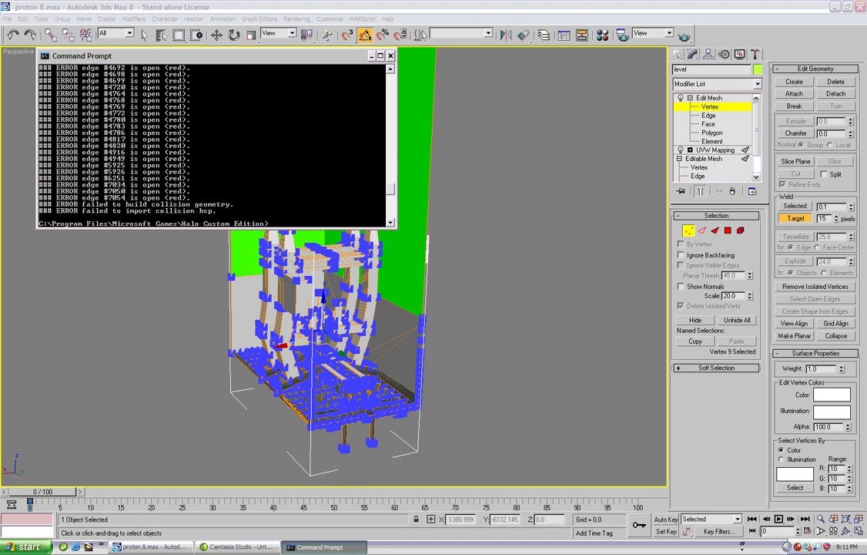
scroll(248, 185, up, 10)
scroll(248, 176, down, 10)
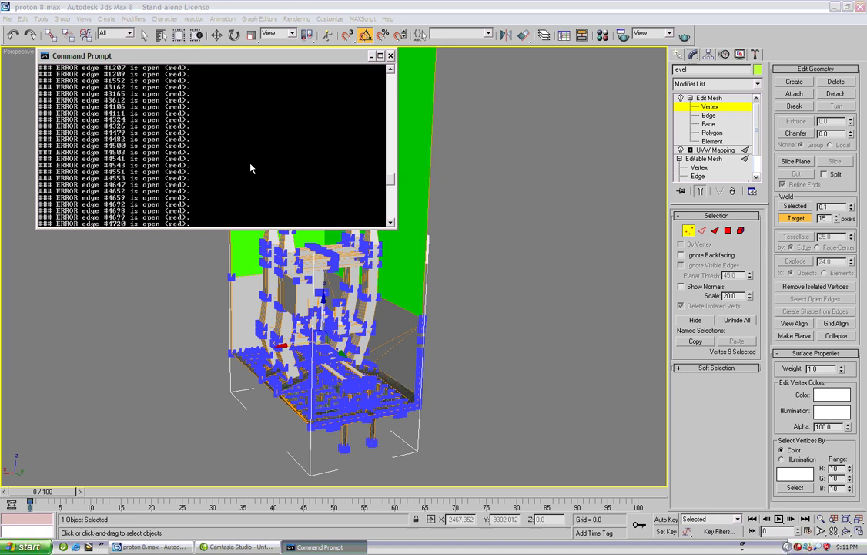
Step: Switch back to 3ds Max and import proton.wrl from the Halo Custom Edition folder with all VRML import options off
click(516, 232)
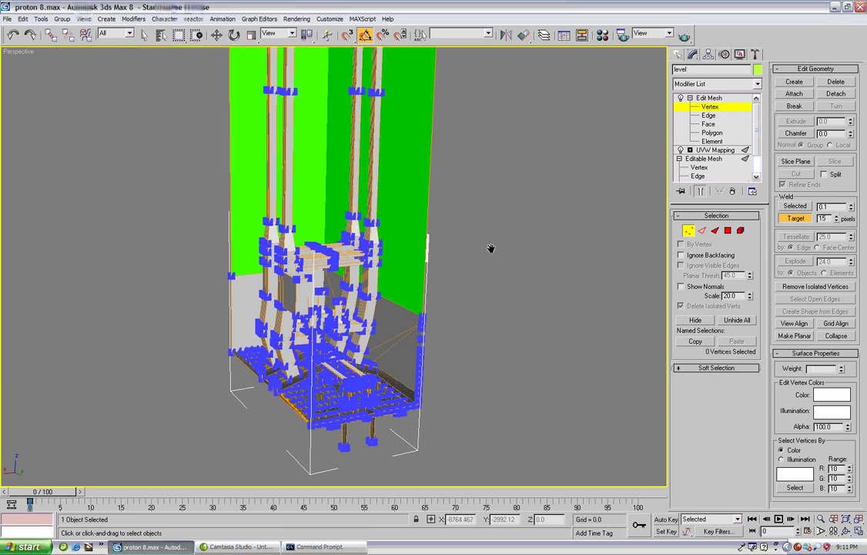
middle_drag(490, 248, 201, 146)
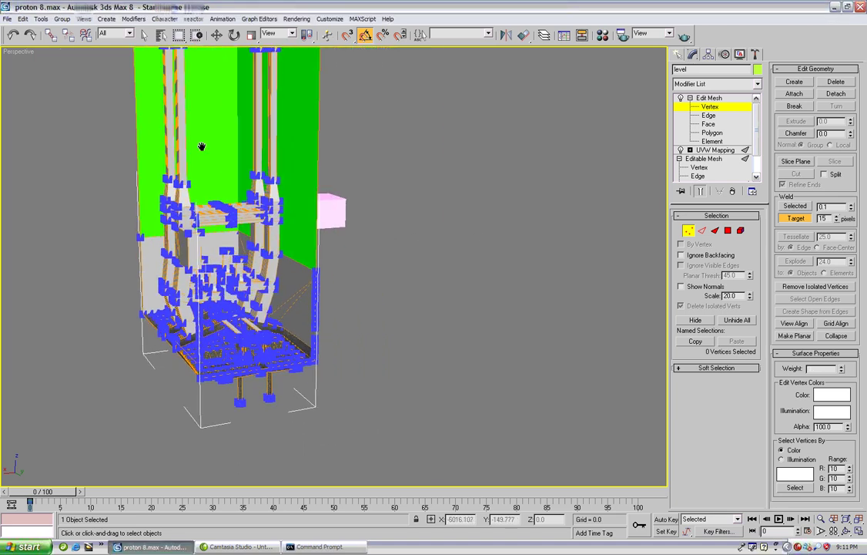
click(7, 18)
click(21, 207)
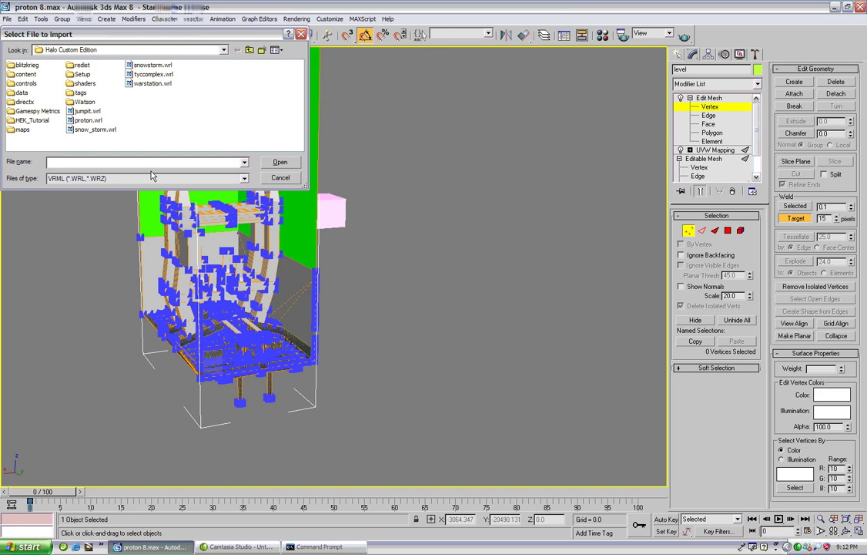
click(87, 120)
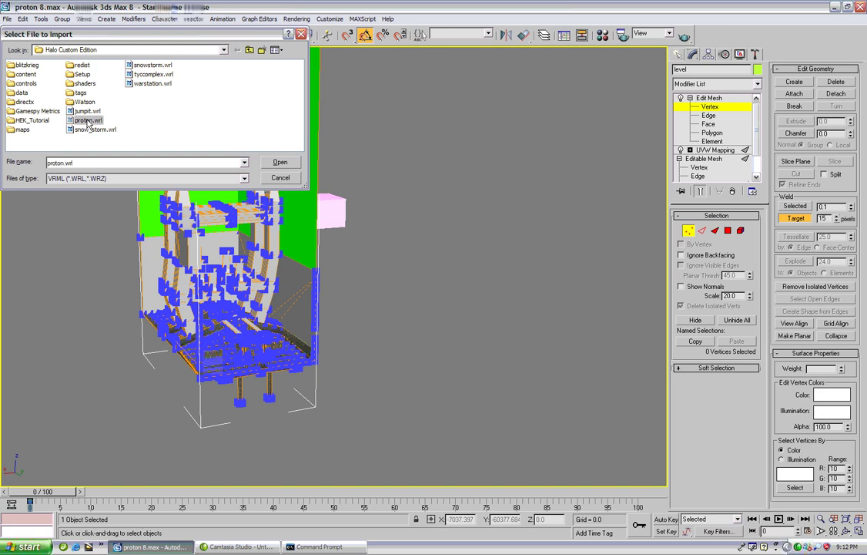
click(280, 161)
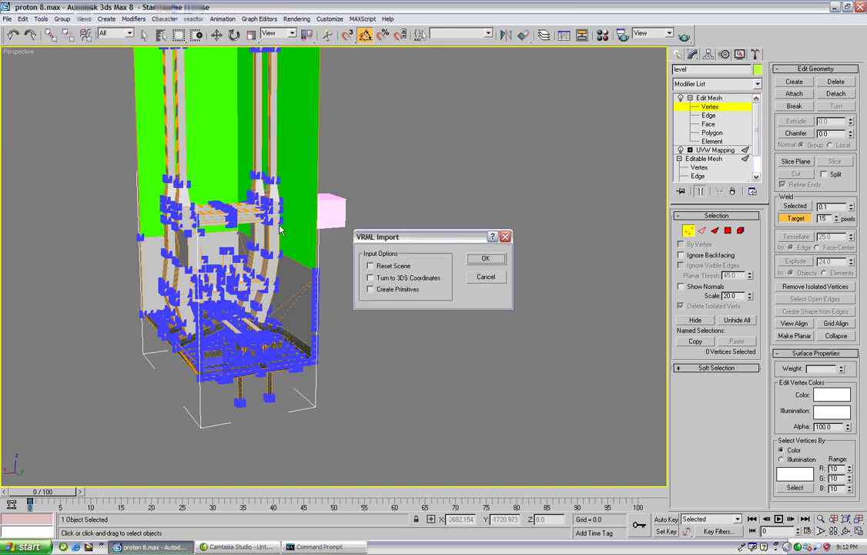
click(485, 258)
Step: Select the level mesh beside the vertical red error line and enter vertex editing in its Edit Mesh modifier
scroll(384, 175, up, 10)
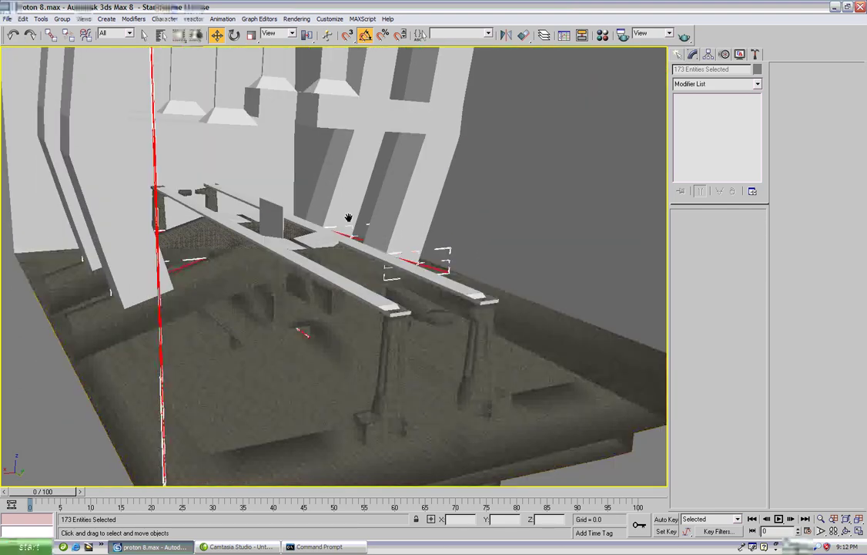
middle_drag(348, 218, 323, 257)
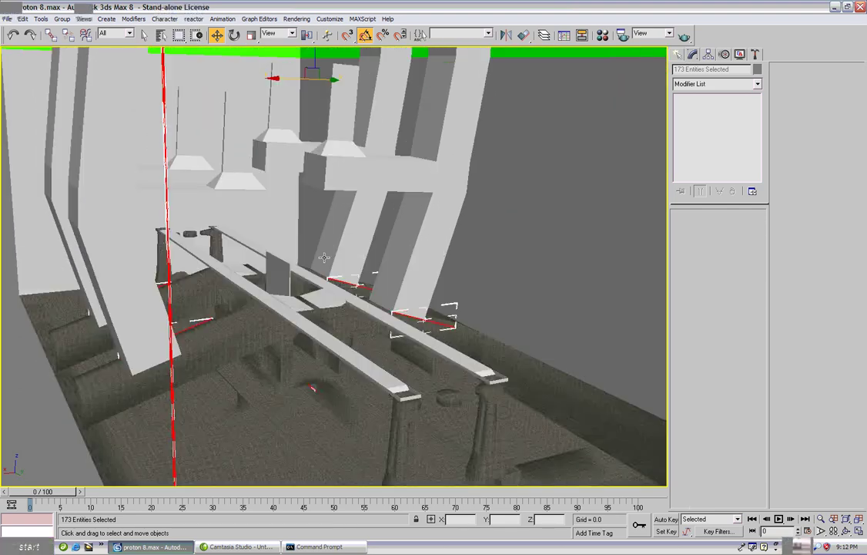
click(847, 531)
drag(321, 269, 361, 260)
right_click(361, 260)
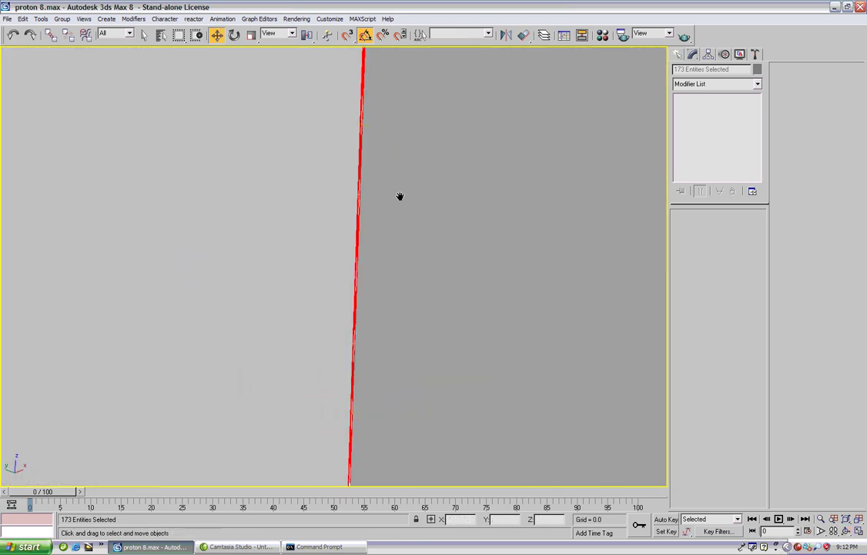
middle_drag(400, 196, 385, 157)
scroll(385, 157, down, 1)
click(439, 207)
middle_drag(443, 174, 466, 211)
click(543, 165)
click(709, 97)
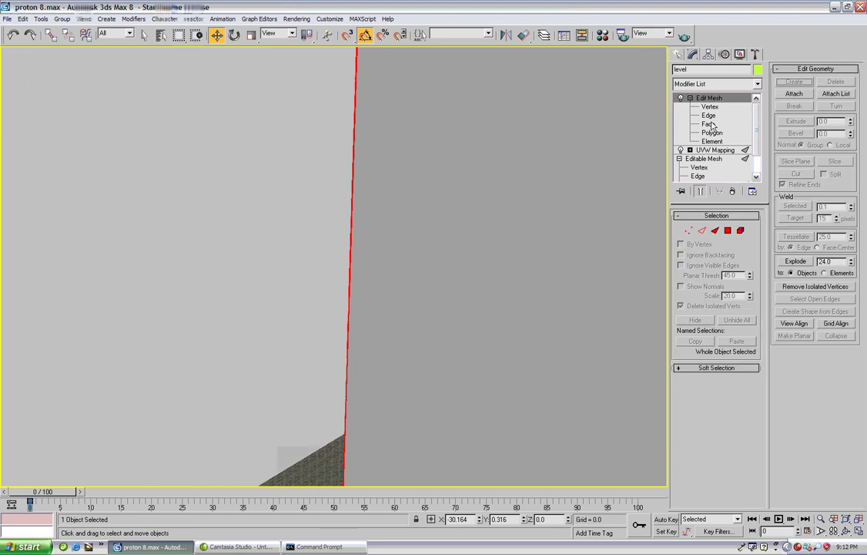
key(1)
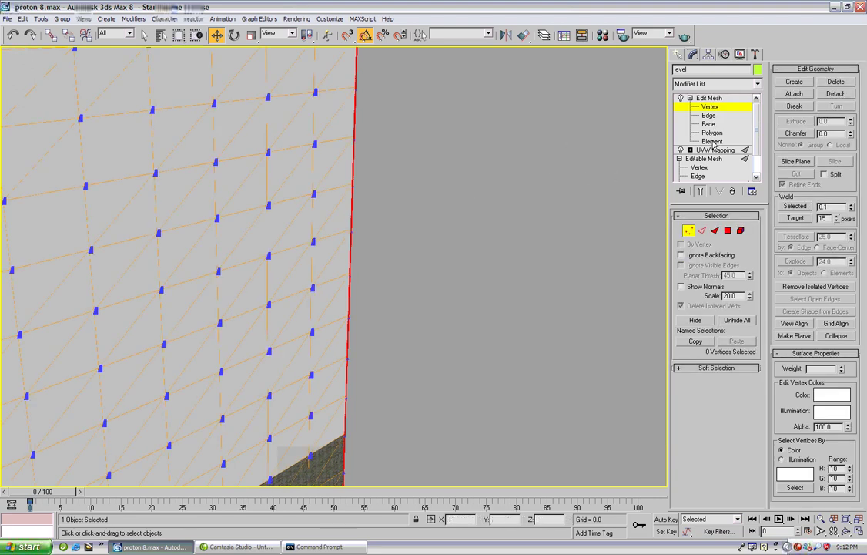
Step: Compare the faces meeting at the red-marked corner by selecting the large triangular wall face and four small faces on the adjoining wall
alt+middle_drag(398, 156, 396, 120)
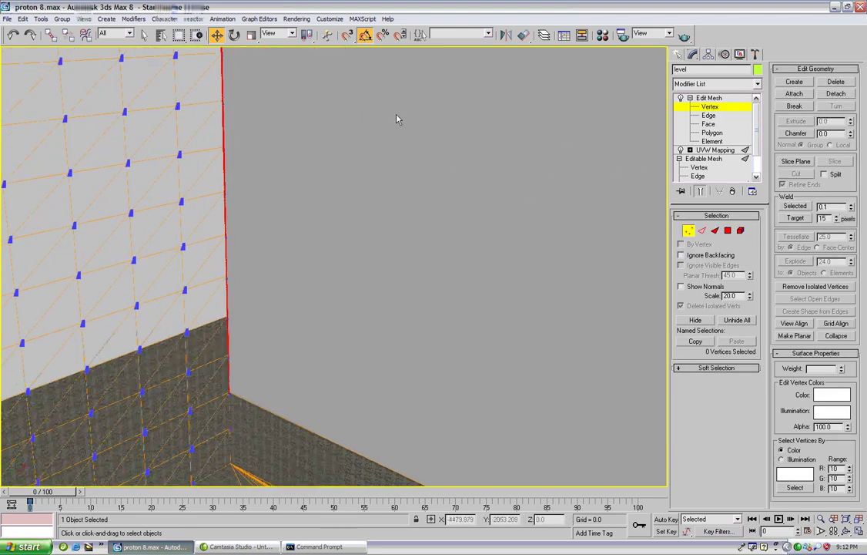
scroll(396, 119, down, 3)
middle_drag(418, 165, 421, 225)
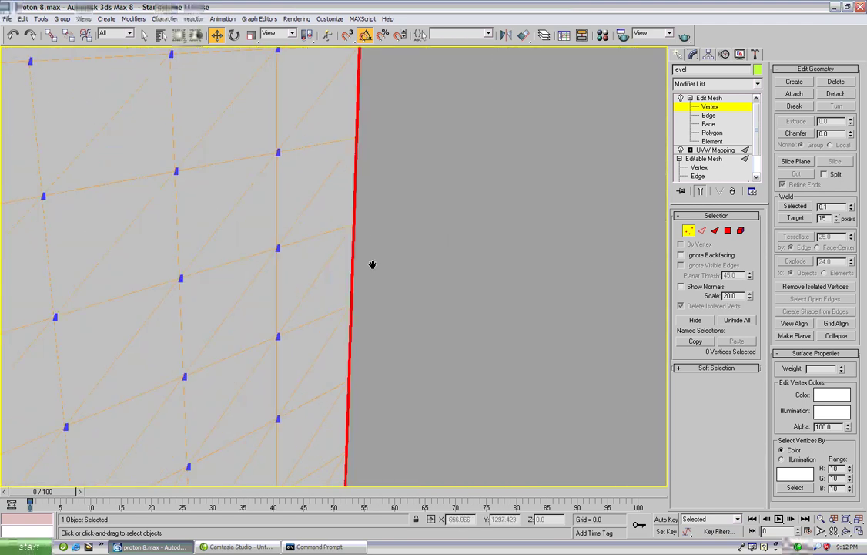
middle_drag(373, 264, 453, 339)
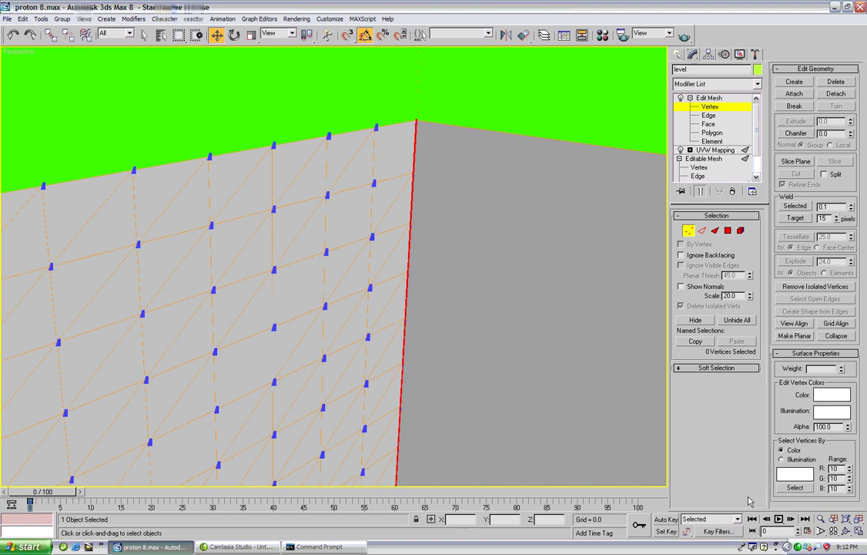
key(ctrl+r)
drag(358, 343, 255, 175)
right_click(255, 174)
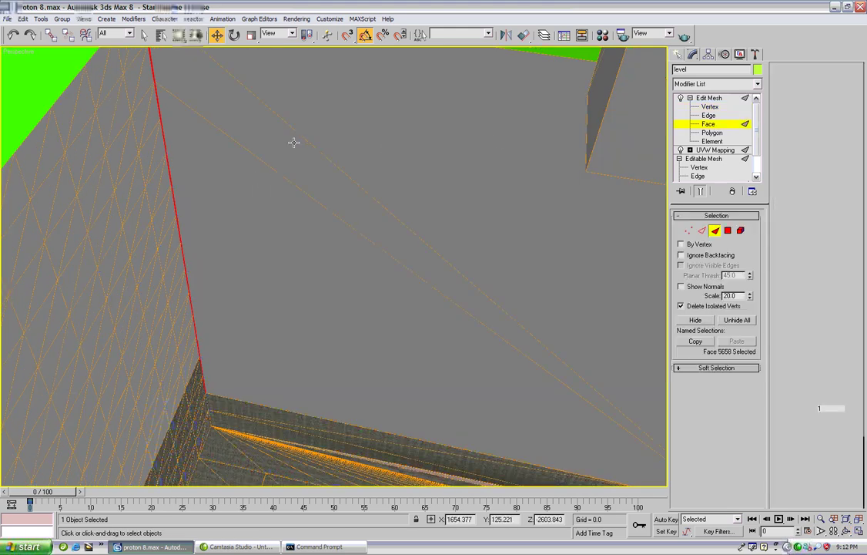
click(247, 162)
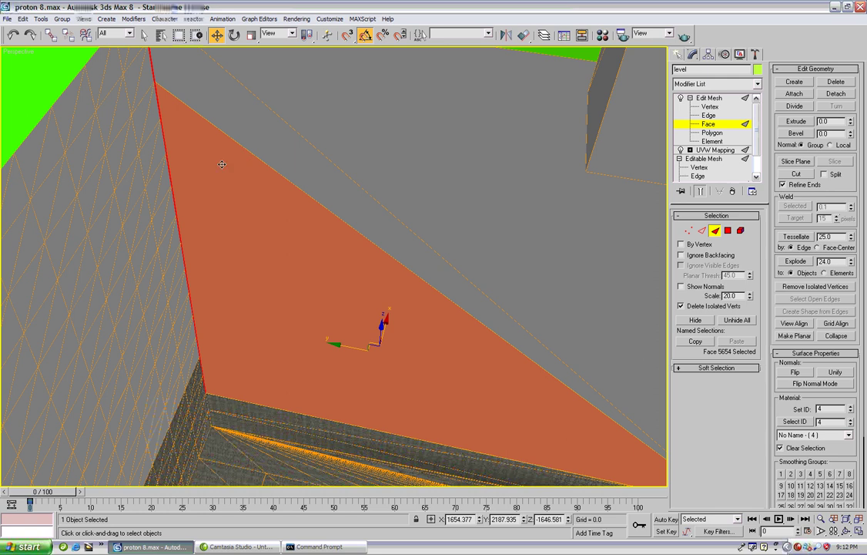
ctrl+click(162, 182)
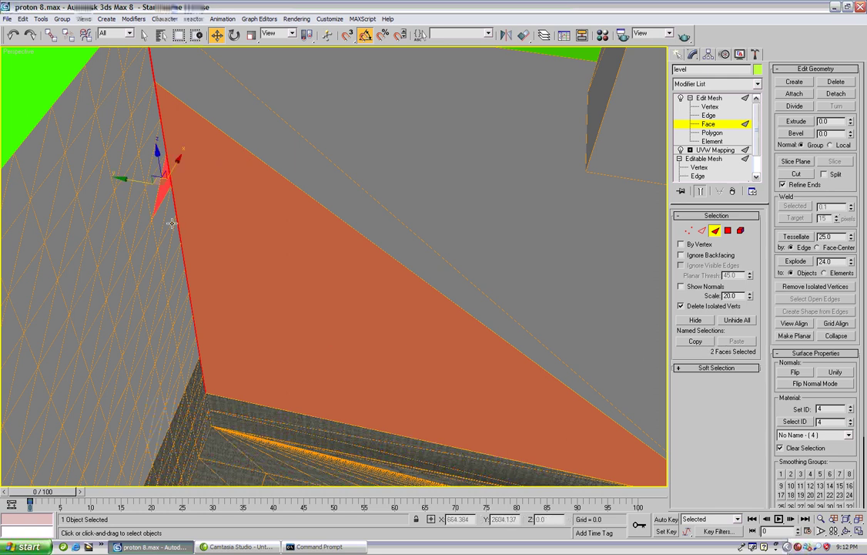
ctrl+click(171, 220)
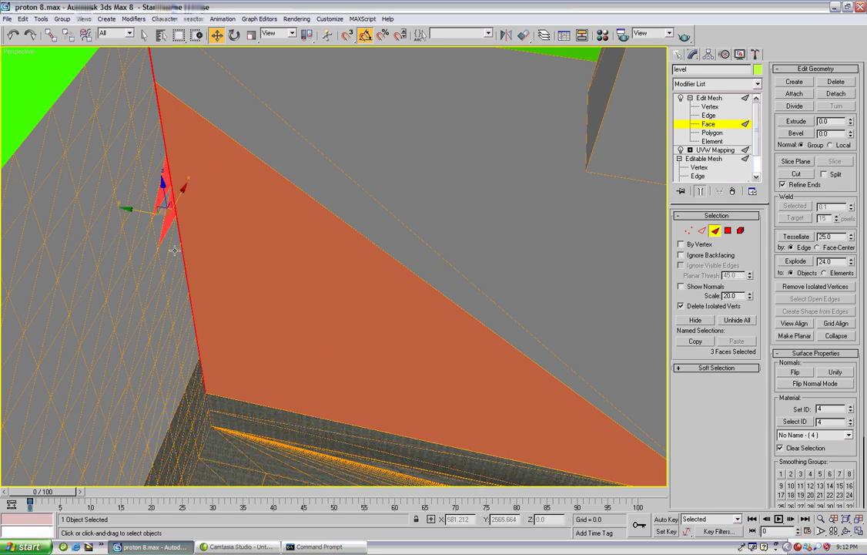
ctrl+click(178, 257)
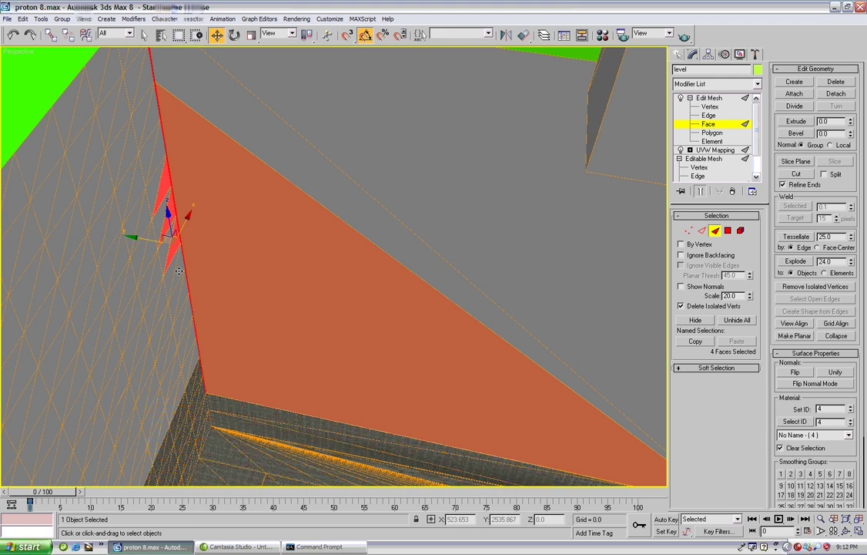
ctrl+click(193, 295)
Step: Weld the intermediate vertices along the red-marked vertical wall corner into one, using a weld threshold of 2000
alt+middle_drag(233, 218, 279, 248)
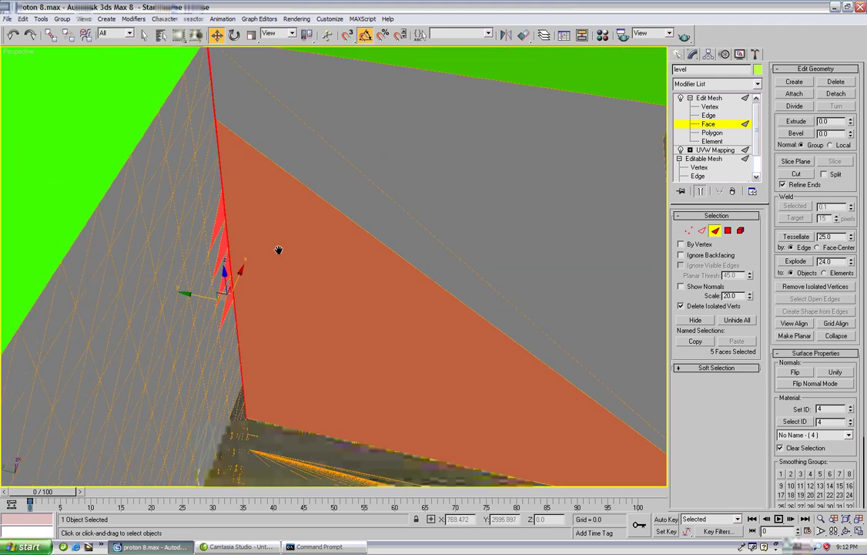
click(846, 532)
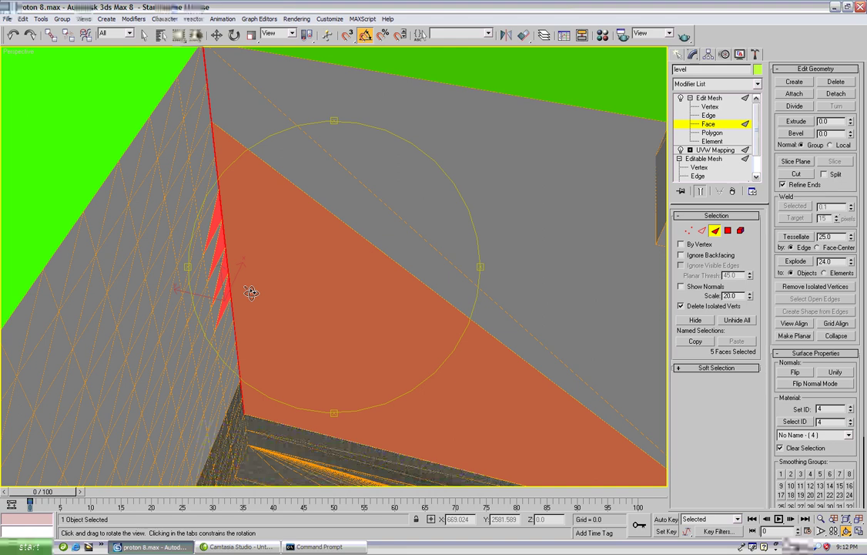
drag(251, 292, 304, 292)
right_click(312, 283)
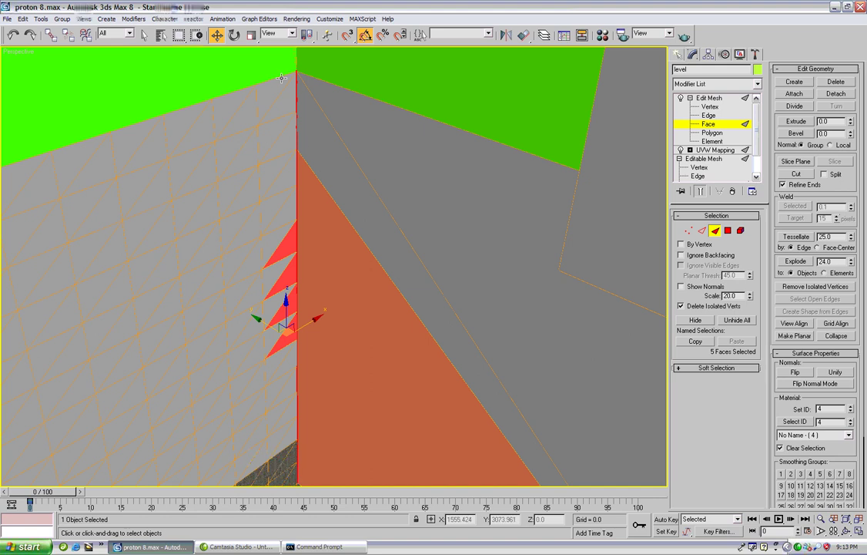
click(710, 109)
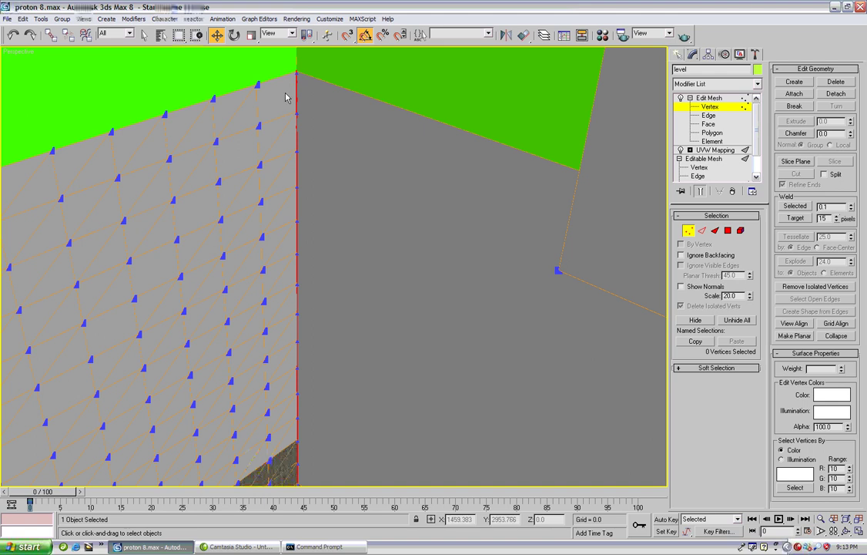
drag(286, 93, 346, 432)
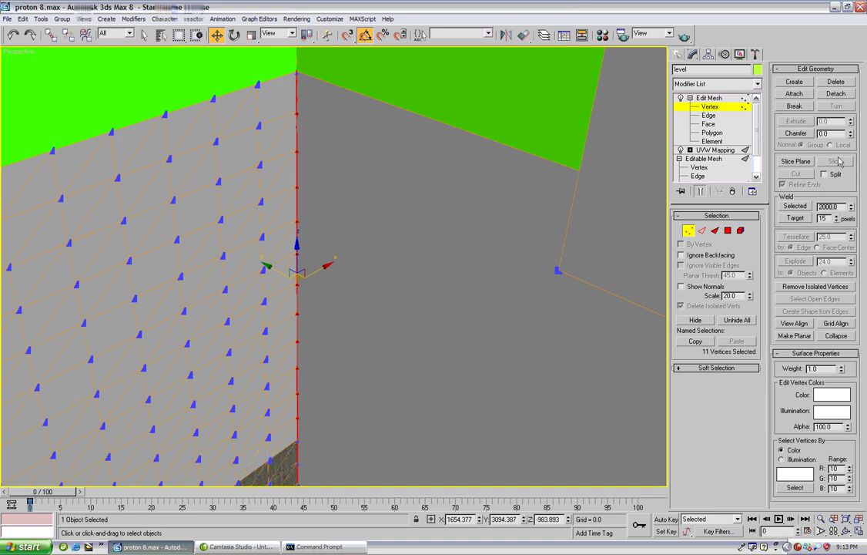
click(794, 206)
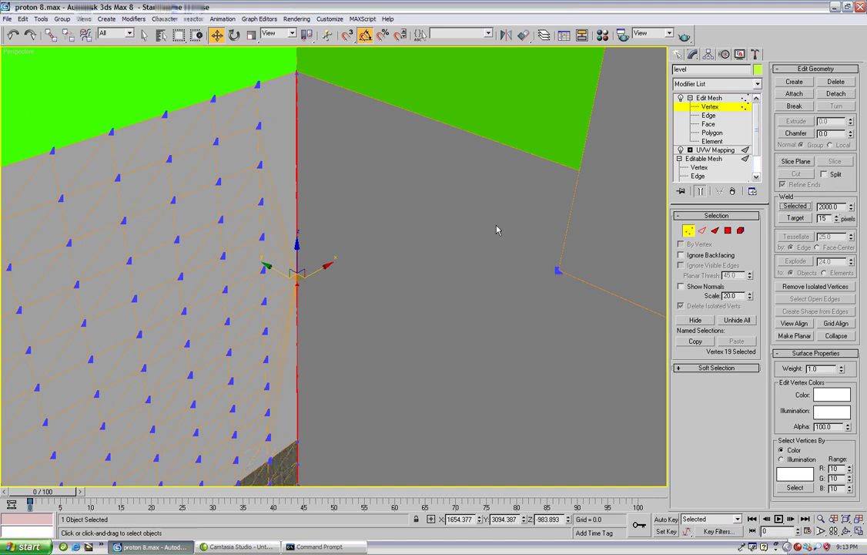
mouse_move(372, 216)
middle_down()
mouse_move(377, 205)
mouse_move(388, 210)
mouse_move(383, 226)
middle_up()
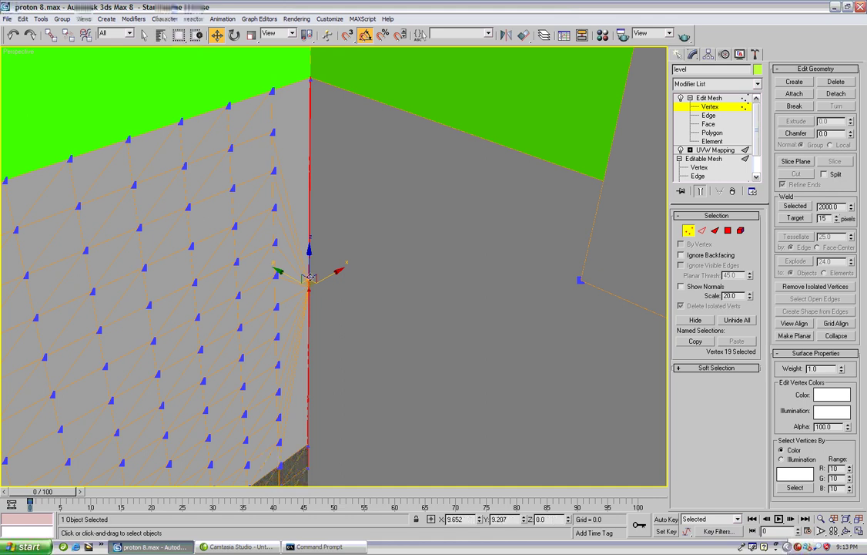
drag(308, 288, 303, 179)
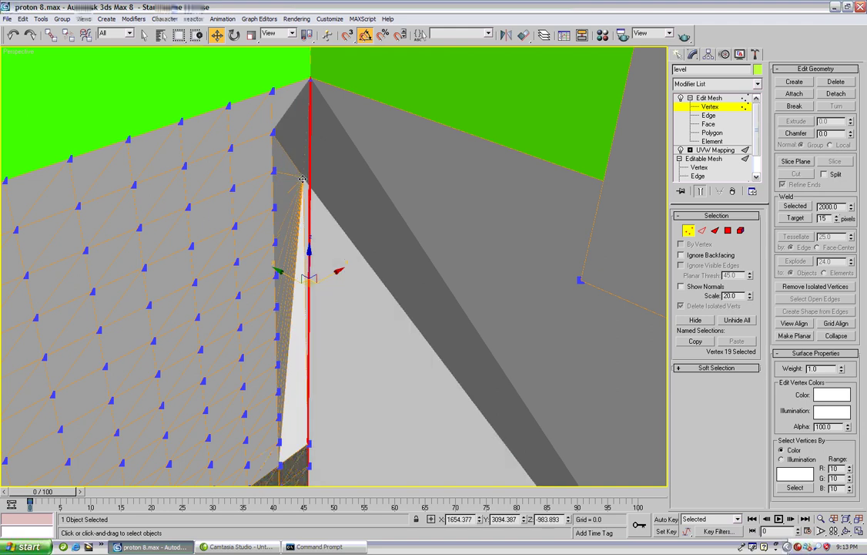
click(12, 35)
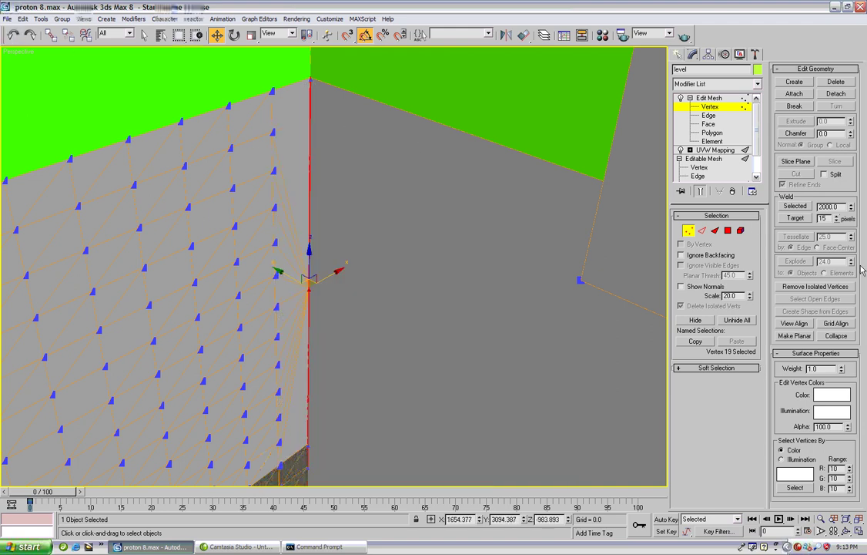
Step: Target-weld the merged corner vertex into the vertex where the wall corner meets the green ceiling
click(797, 218)
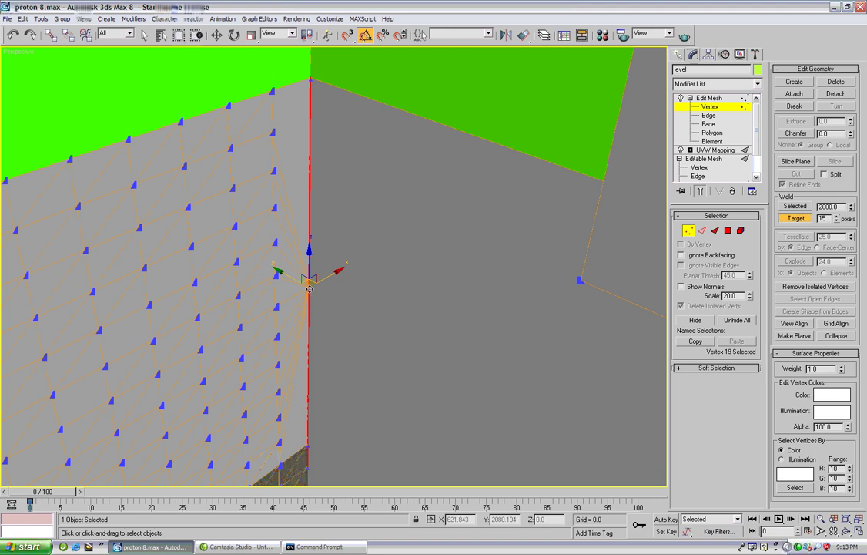
drag(309, 287, 315, 86)
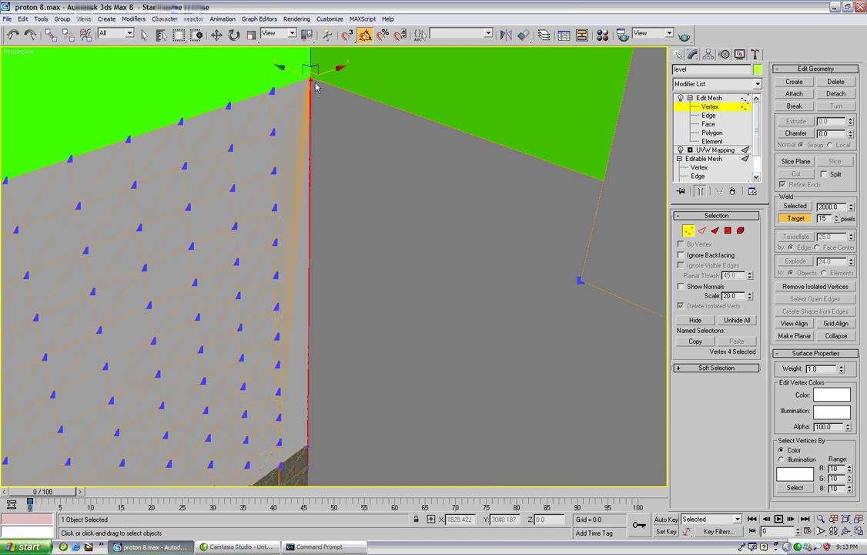
Step: Target-weld the middle vertex of the stone trim at the red-marked wall corner into the trim's upper corner vertex
middle_drag(411, 202, 388, 95)
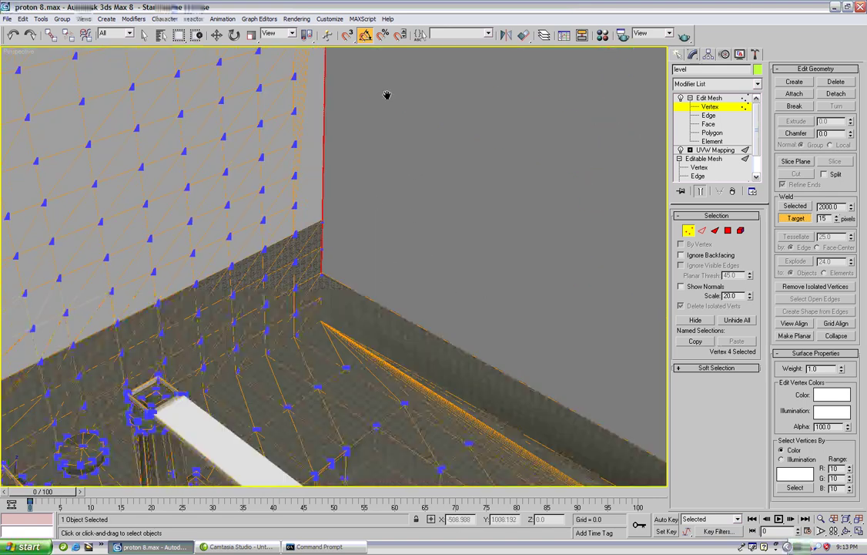
scroll(382, 123, up, 3)
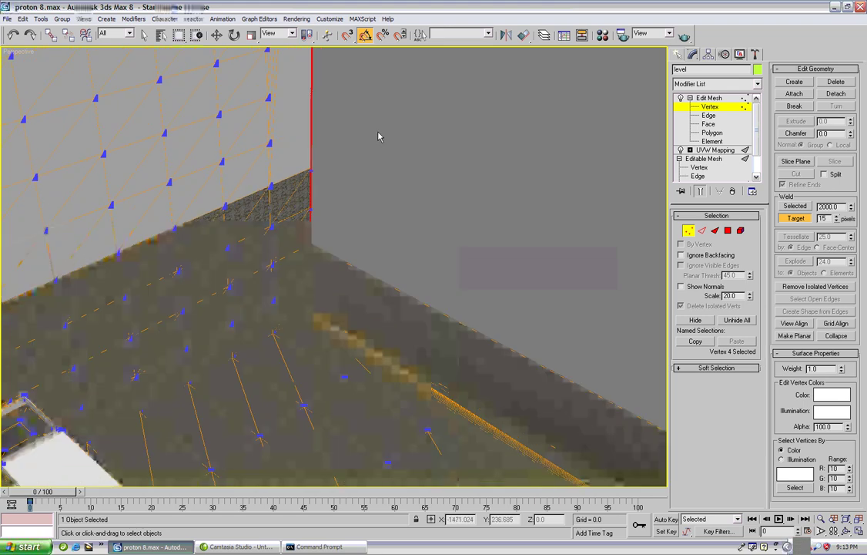
scroll(331, 166, up, 3)
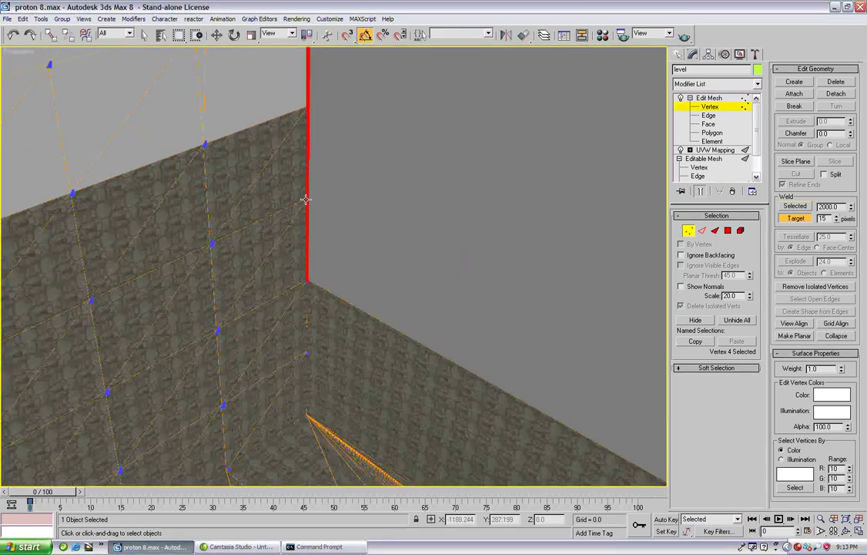
drag(307, 200, 306, 109)
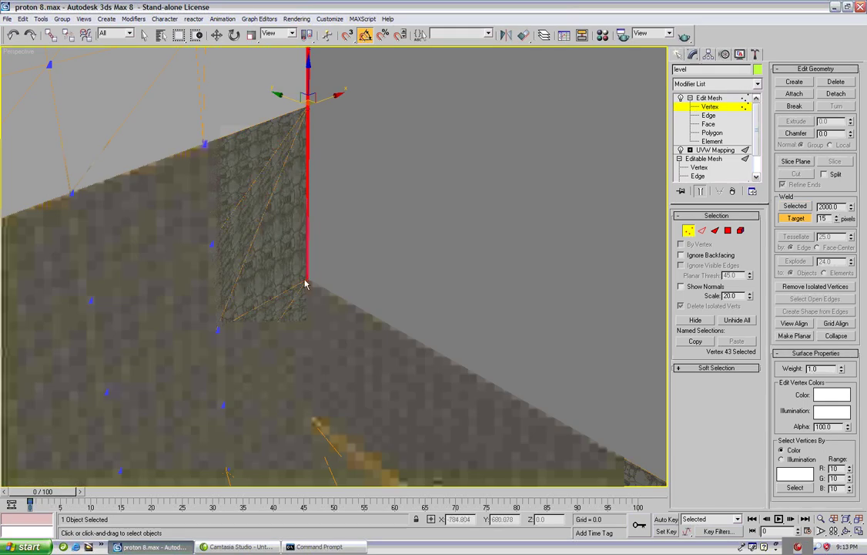
Step: Target-weld the corner vertex just below the red line into the vertex at the red line's lower end
middle_drag(315, 306, 339, 168)
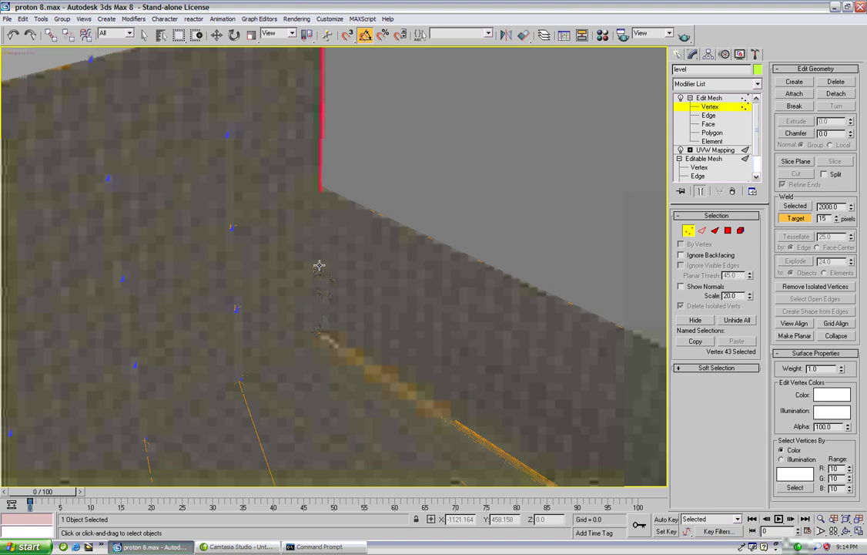
click(318, 247)
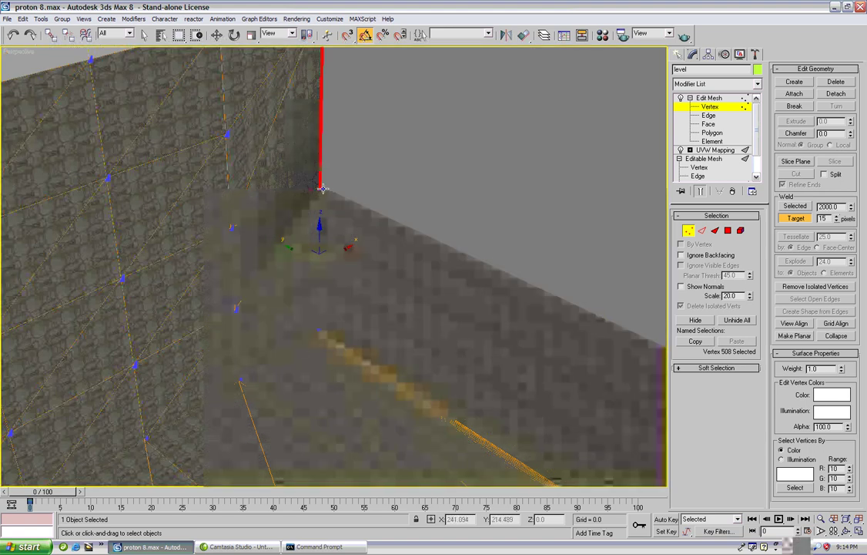
click(322, 189)
scroll(374, 167, down, 4)
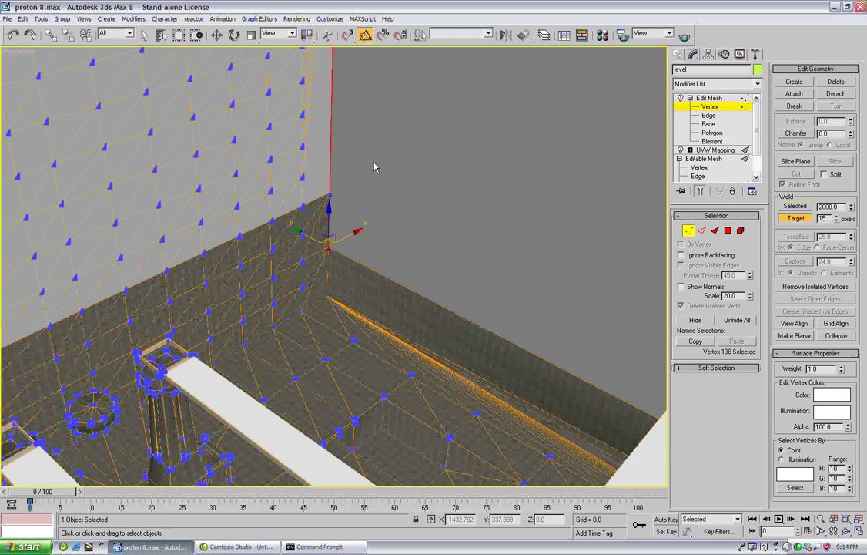
Step: Select all imported error marker objects from VSep01 through VILS56 by name, leaving out frame and level, and delete them
key(h)
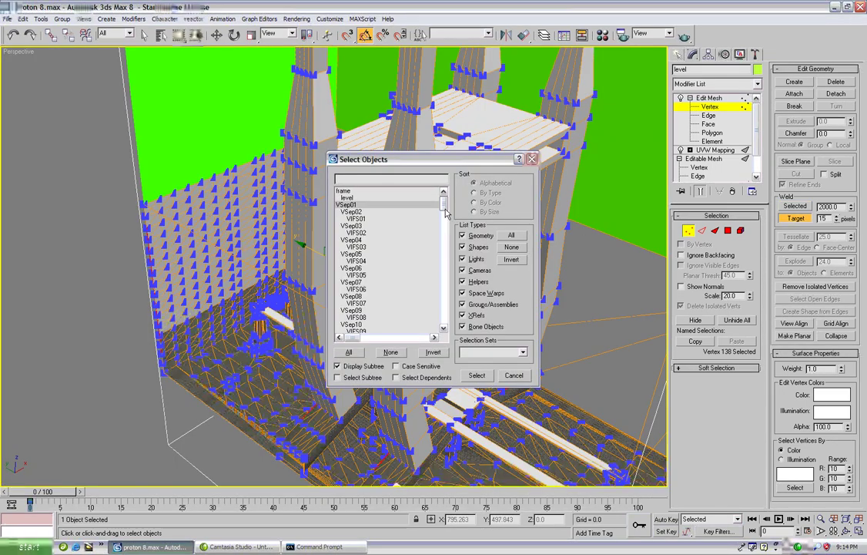
drag(446, 214, 433, 339)
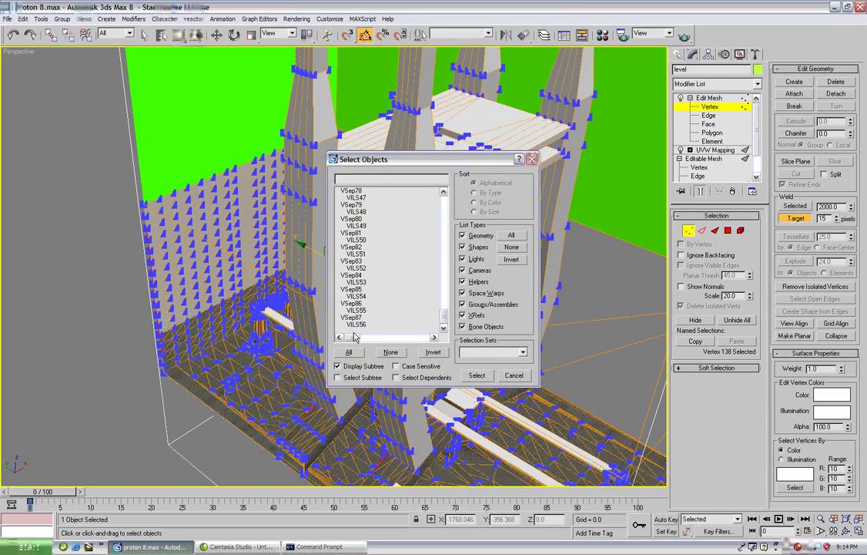
click(476, 375)
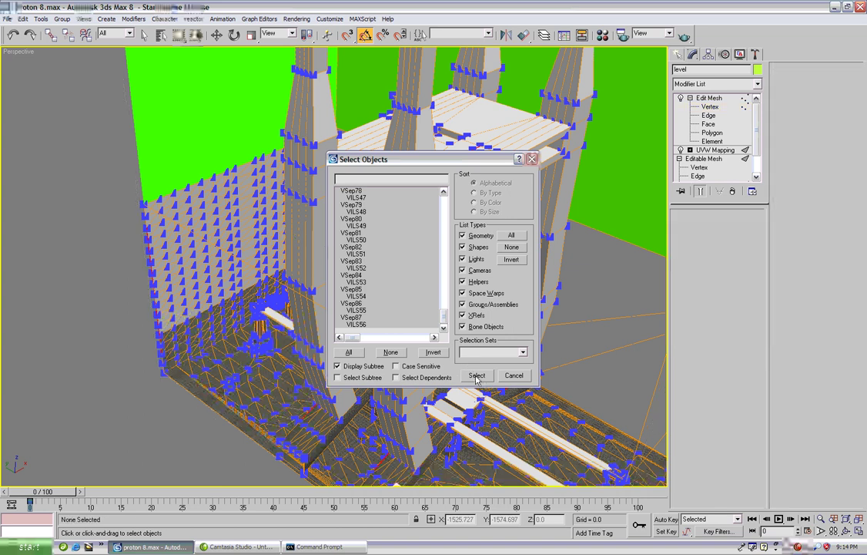
key(Delete)
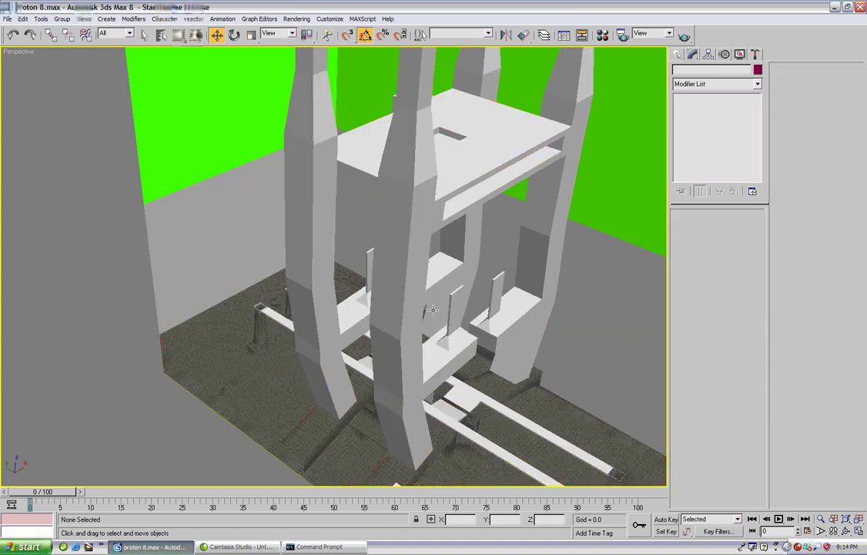
Step: Export the scene as a Blitzkrieg JMS model to the models folder, overwriting proton.jms
middle_drag(373, 173, 297, 141)
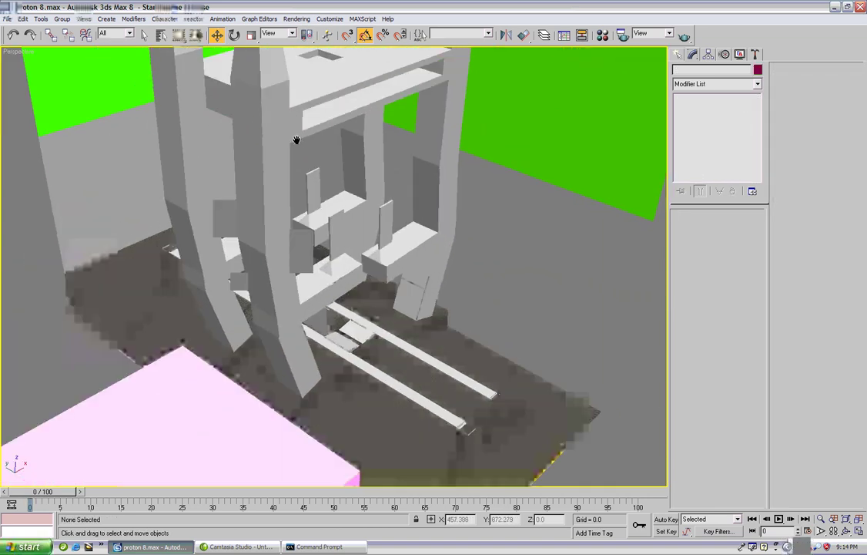
scroll(297, 140, down, 10)
click(7, 19)
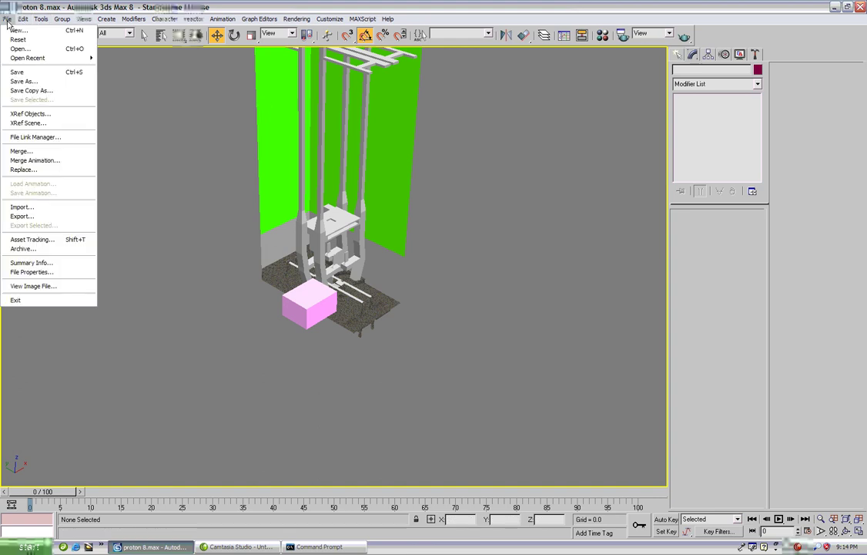
click(8, 19)
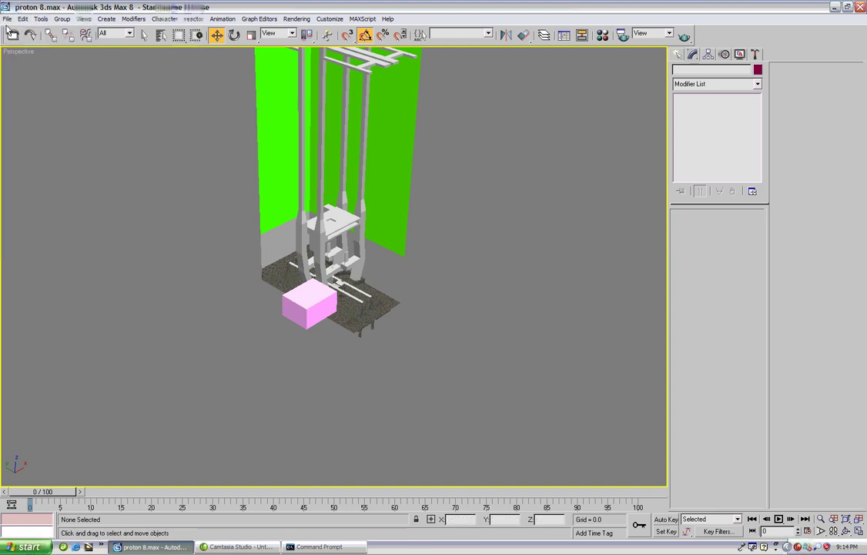
click(9, 22)
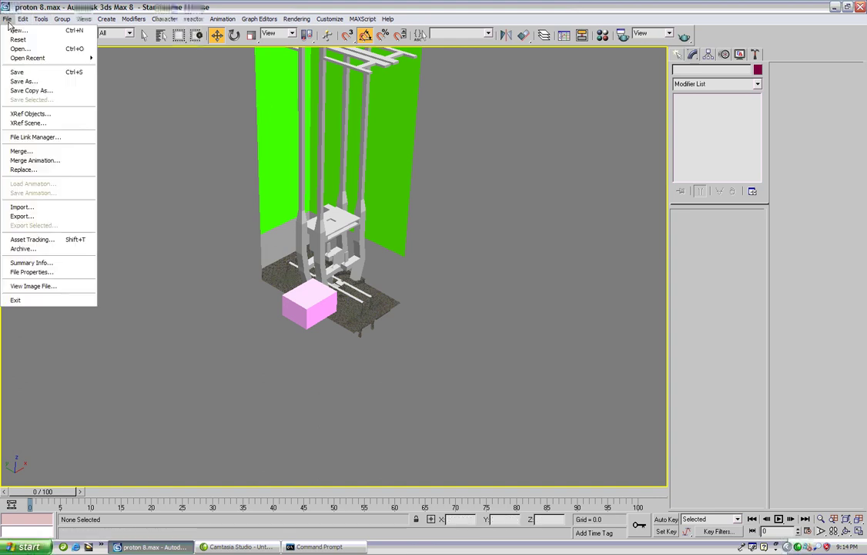
click(28, 217)
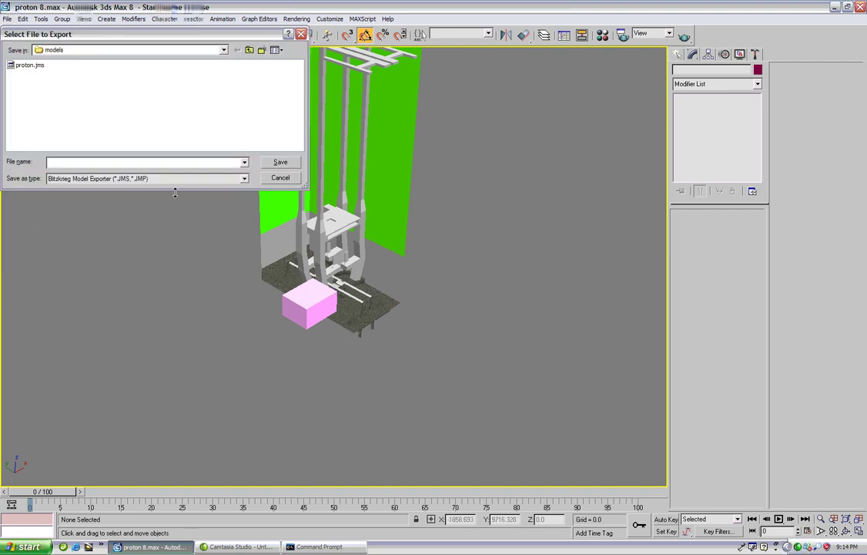
click(29, 65)
click(281, 162)
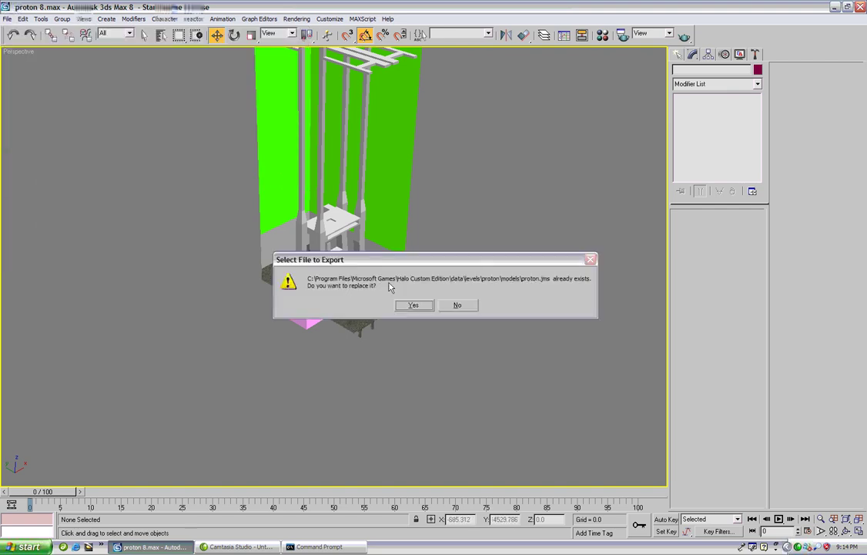
click(416, 305)
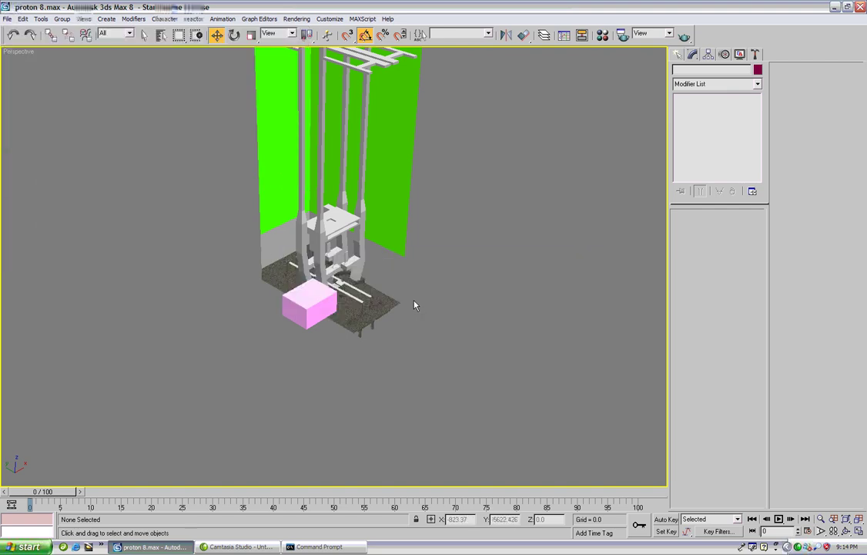
Step: Switch to the Command Prompt, rerun "tool structure levels/proton proton", and review the reported errors
click(317, 546)
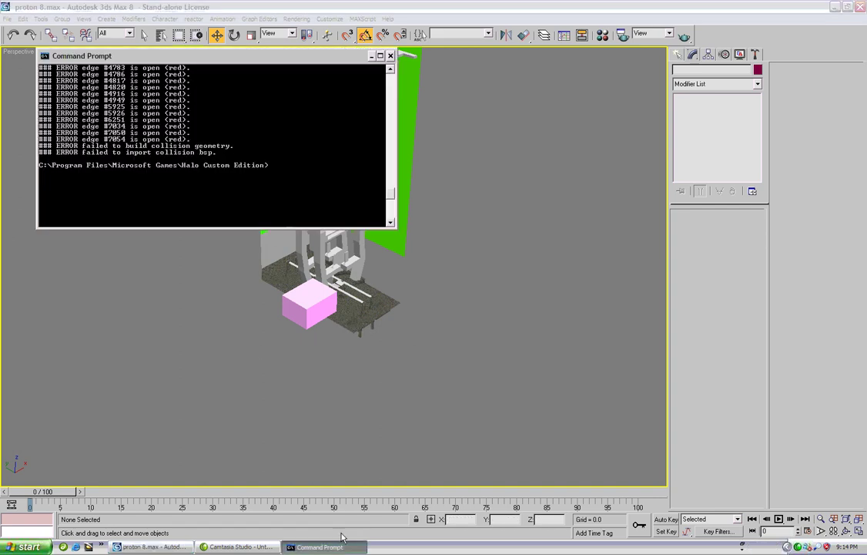
key(Up)
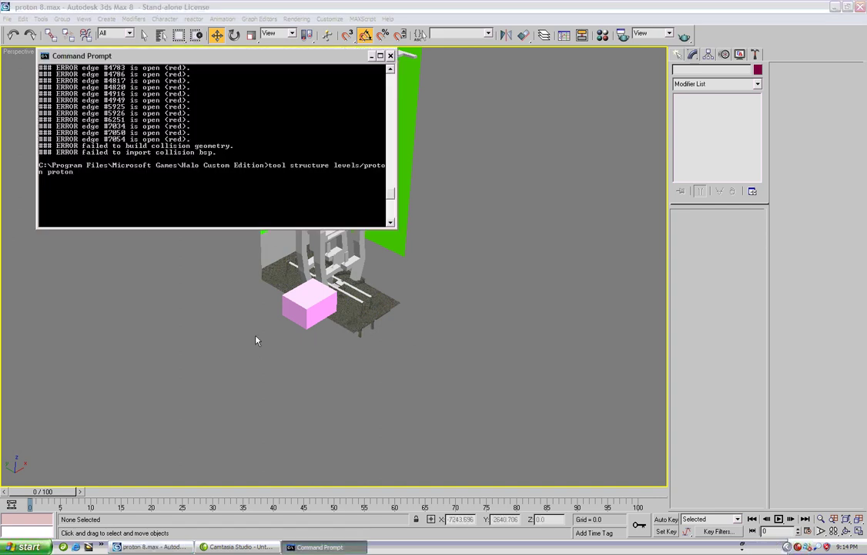
key(Return)
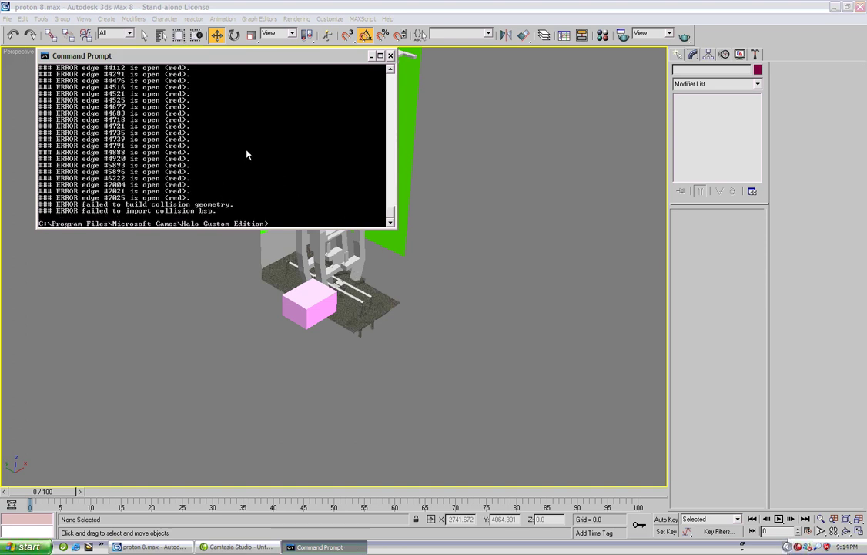
scroll(252, 180, up, 8)
scroll(256, 177, down, 8)
Step: Return to 3ds Max and import proton.wrl from the Halo Custom Edition folder with the default VRML options
click(467, 320)
alt+middle_drag(467, 319, 234, 226)
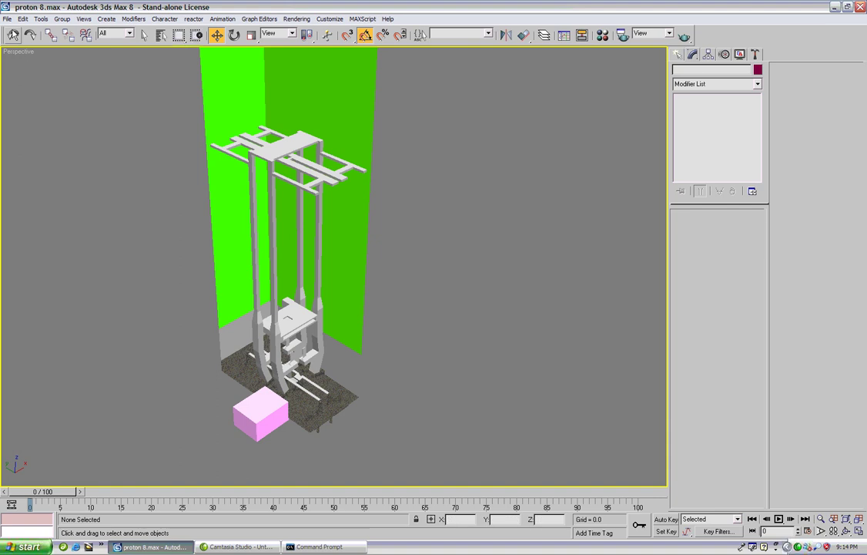
click(8, 20)
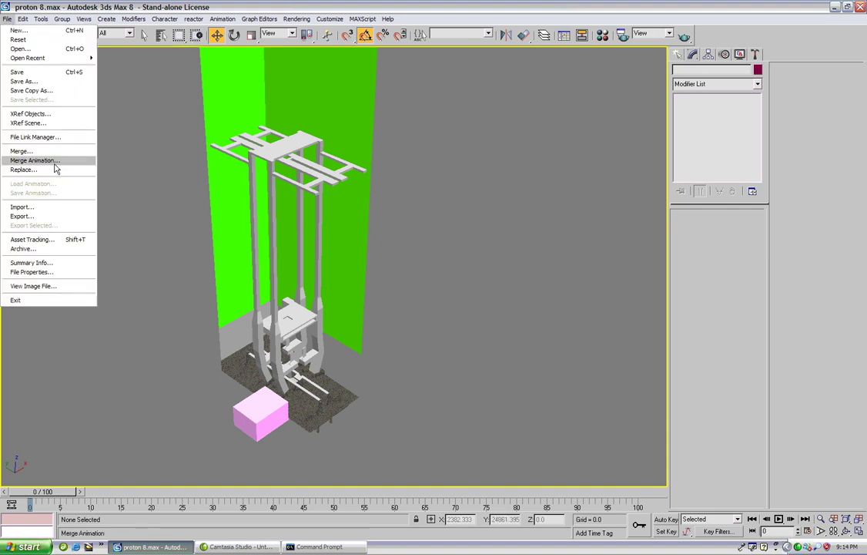
click(54, 205)
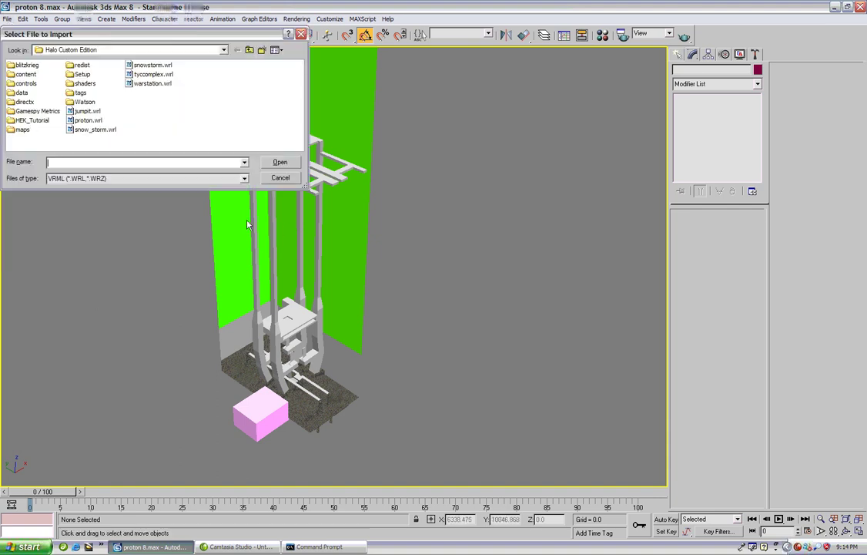
click(88, 120)
click(280, 162)
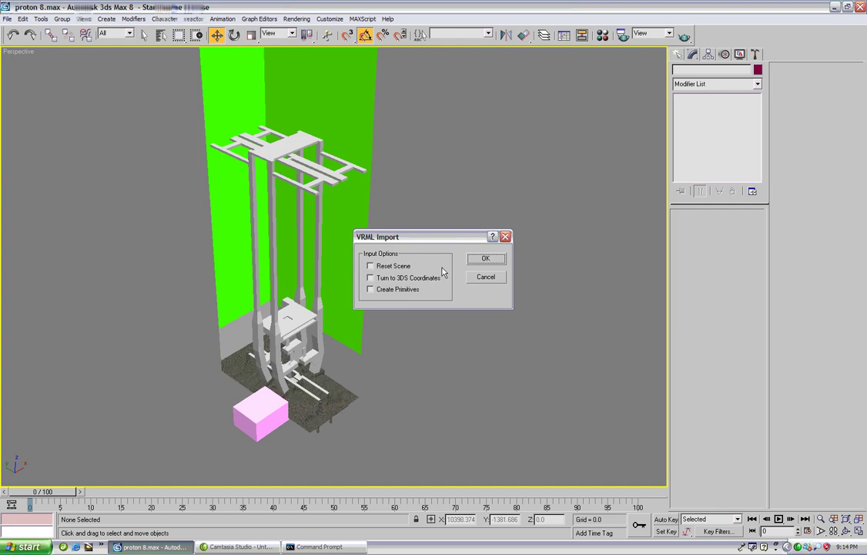
click(486, 258)
Step: Inspect the vertical wall corner marked by the imported red error lines, from the green ceiling to the stone floor
scroll(383, 189, up, 10)
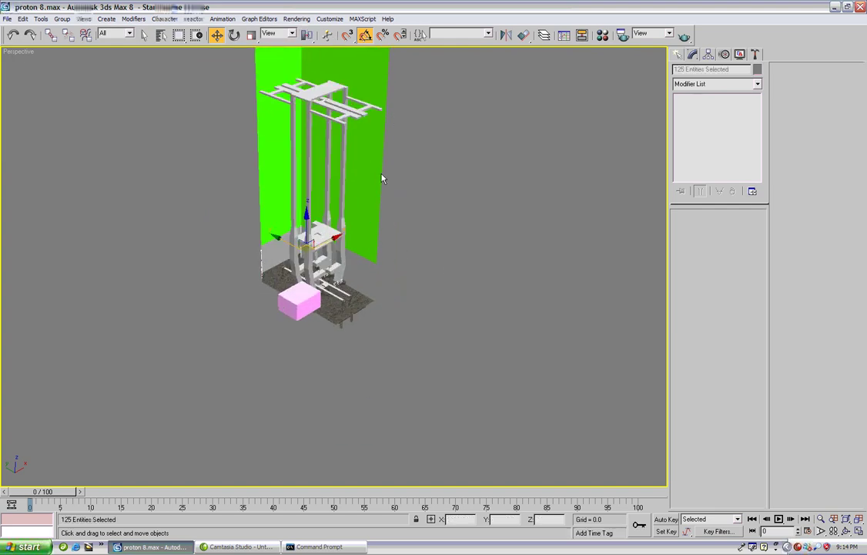
middle_drag(373, 208, 664, 444)
scroll(664, 443, up, 2)
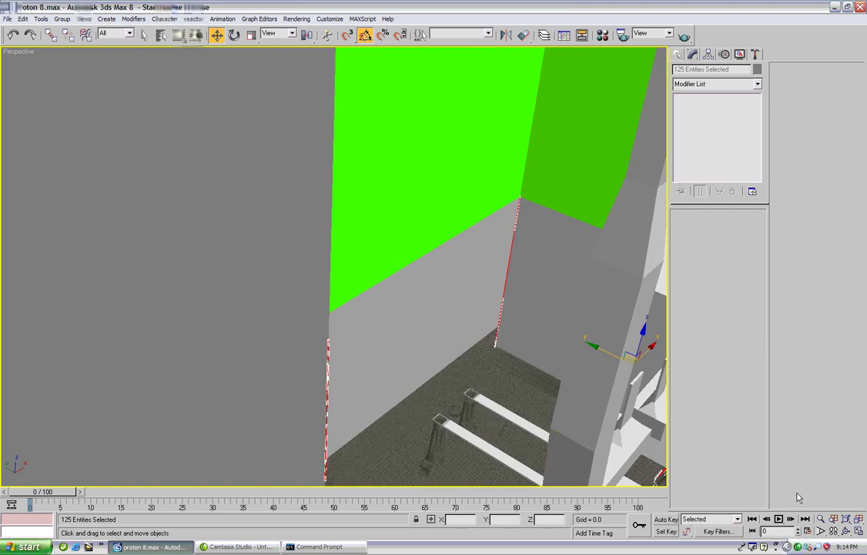
click(846, 532)
drag(362, 336, 312, 357)
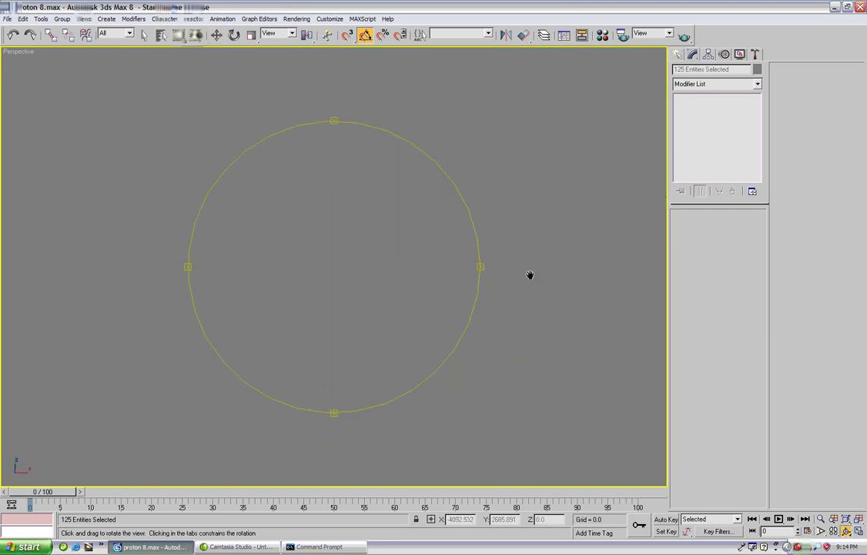
drag(530, 275, 339, 360)
key(w)
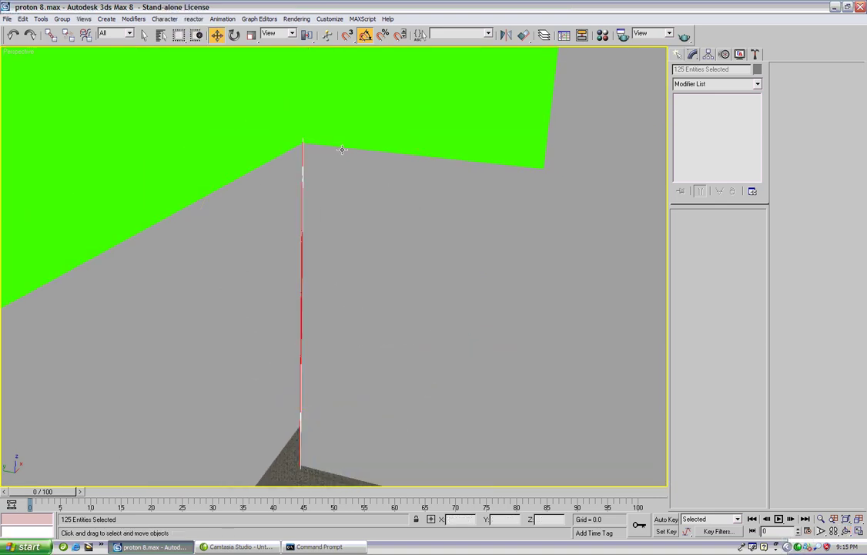
Step: Select the level mesh at the marked corner, undo that selection, and remove the imported error markers from the scene
click(375, 204)
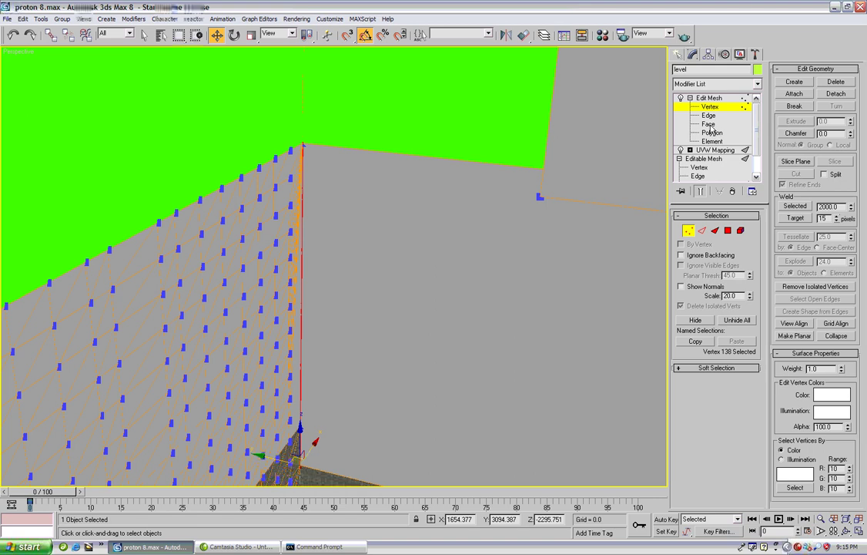
middle_drag(367, 170, 352, 192)
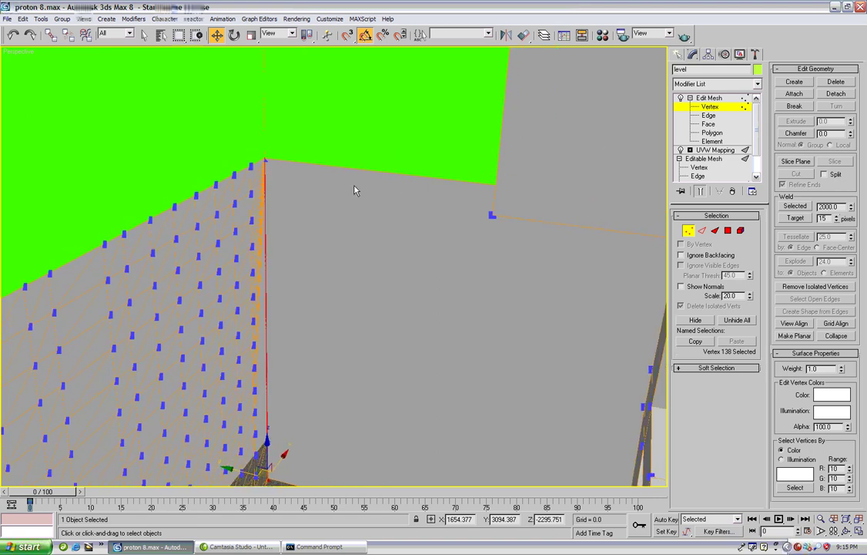
click(12, 35)
key(ctrl+d)
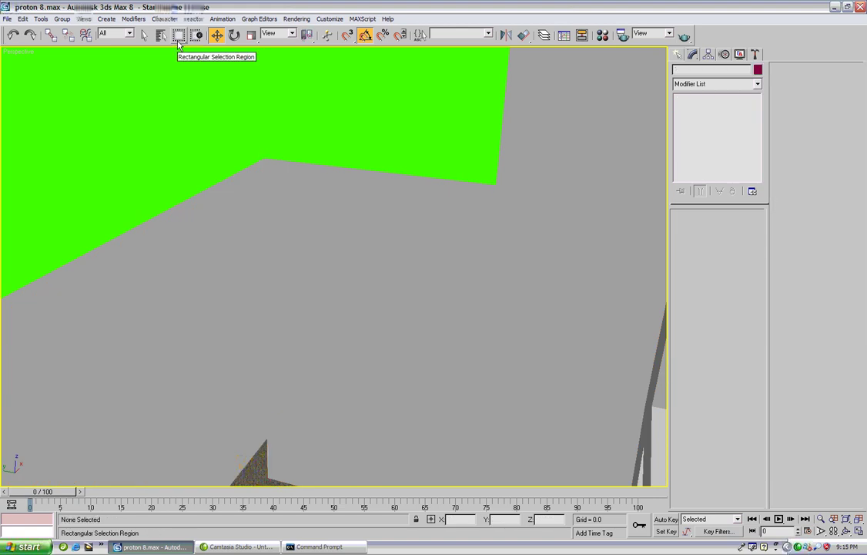
Step: Select the level mesh and, at the Edit Mesh face level, select the large triangular wall face beside the corner
click(335, 260)
key(1)
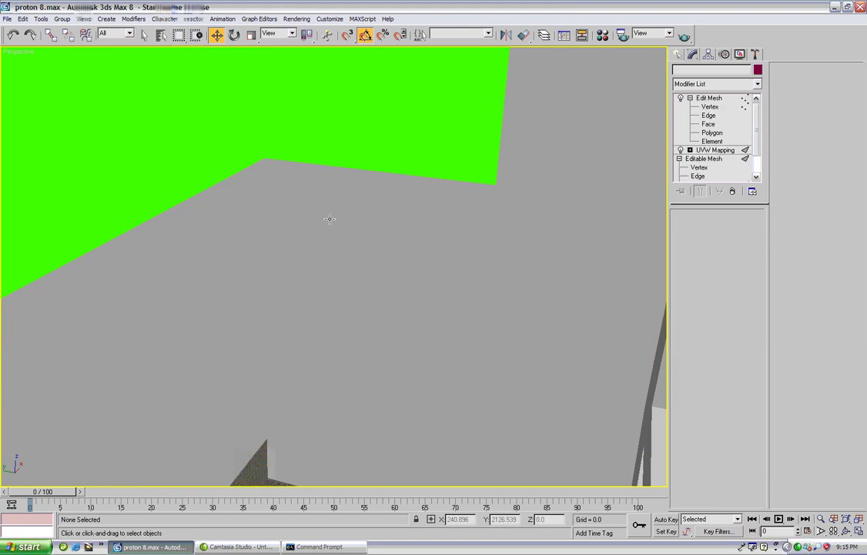
middle_drag(526, 176, 539, 180)
click(708, 124)
click(306, 304)
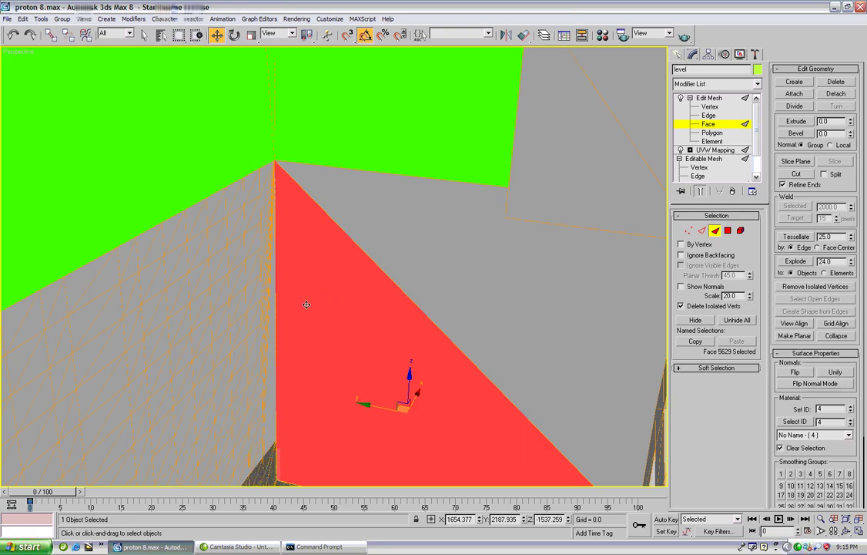
middle_drag(369, 242, 349, 90)
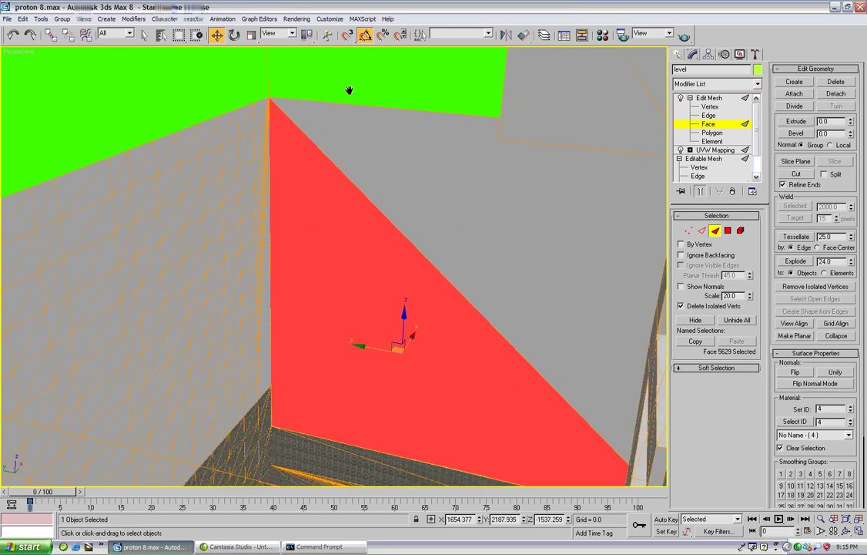
Step: Select the narrow sliver face running down the wall corner and switch to the plain selection tool
scroll(300, 267, up, 2)
scroll(263, 174, down, 1)
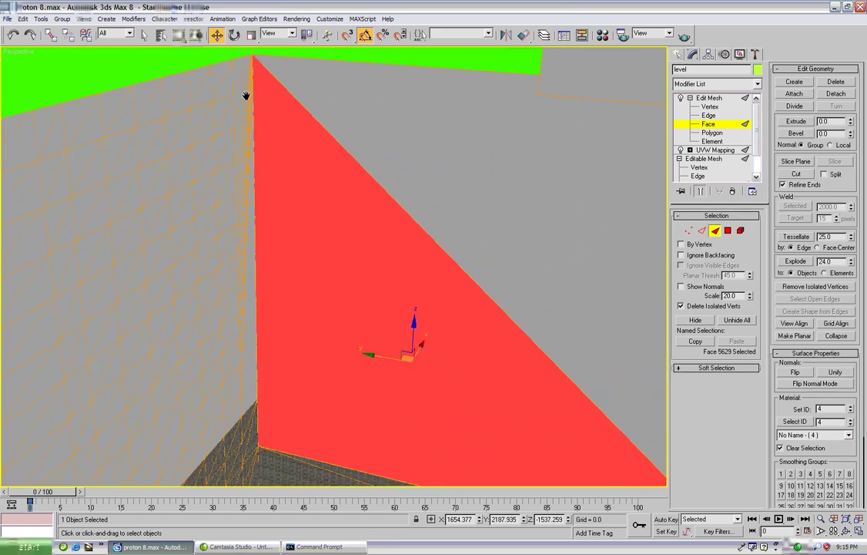
middle_drag(245, 95, 68, 217)
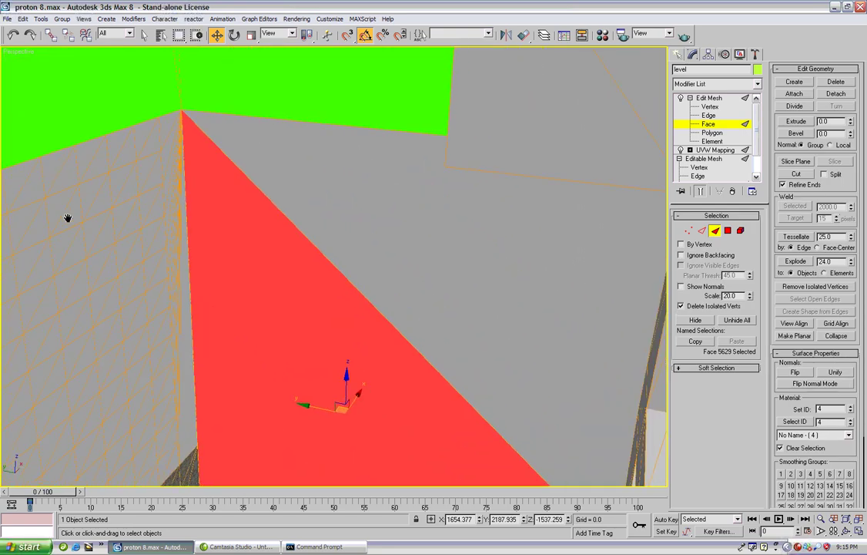
ctrl+click(186, 264)
click(189, 256)
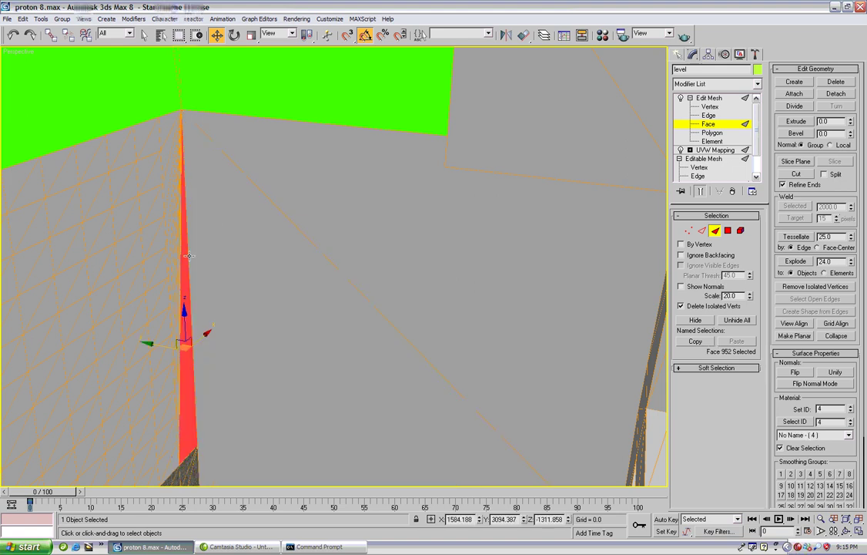
key(ctrl+z)
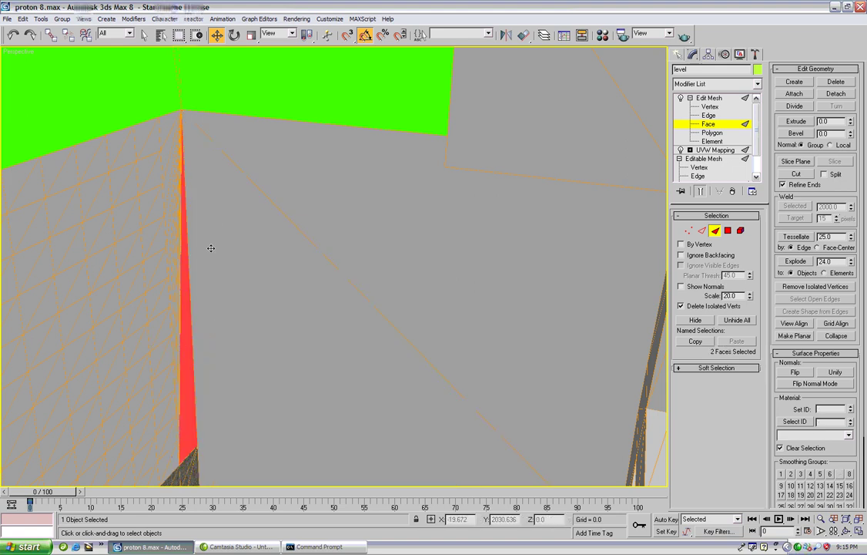
key(ctrl+y)
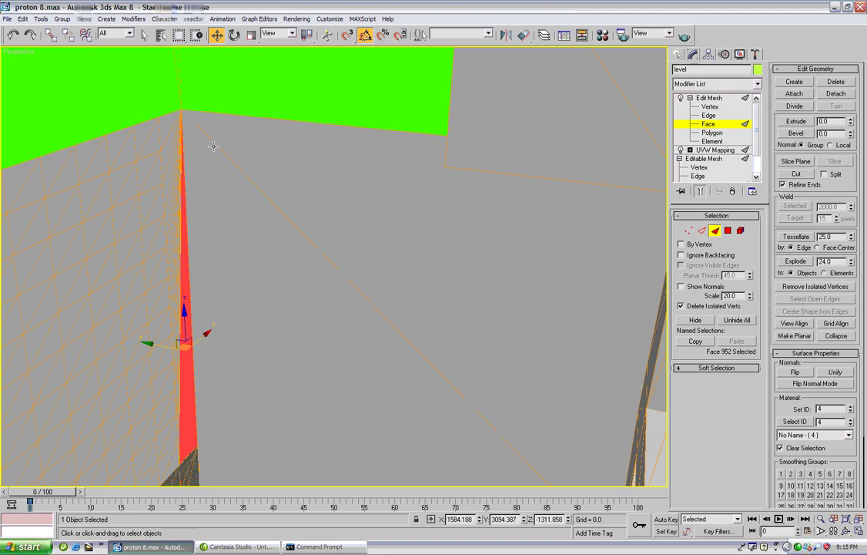
click(143, 34)
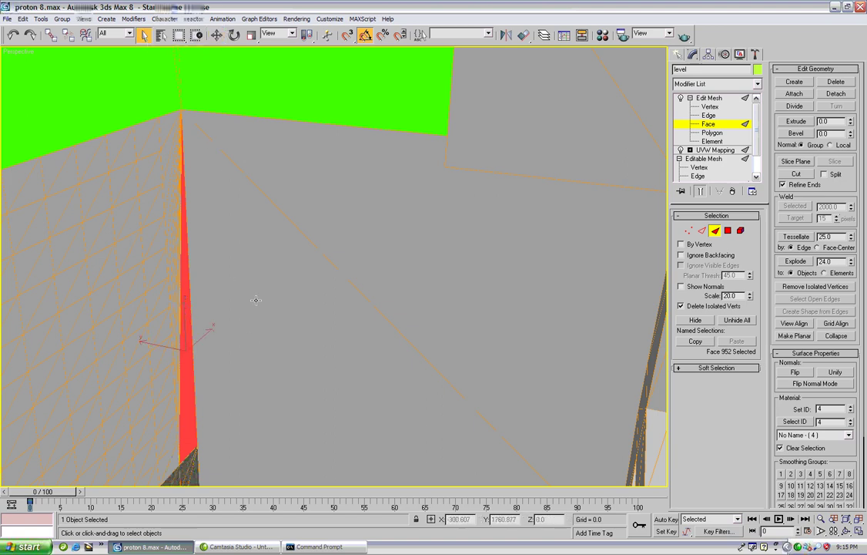
Step: Select the two faces at the large triangular wall section beside the corner with a small selection region
click(250, 342)
drag(236, 302, 257, 320)
middle_drag(258, 319, 268, 48)
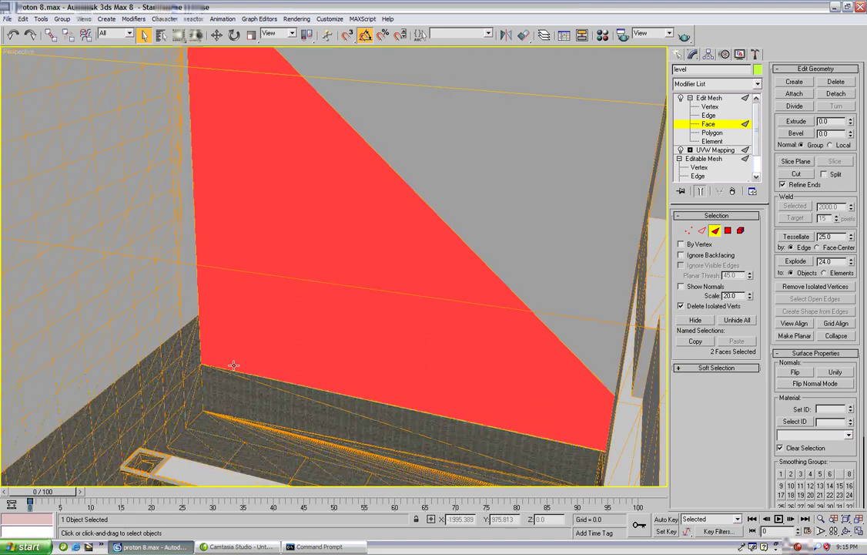
middle_drag(234, 365, 264, 183)
scroll(240, 227, up, 2)
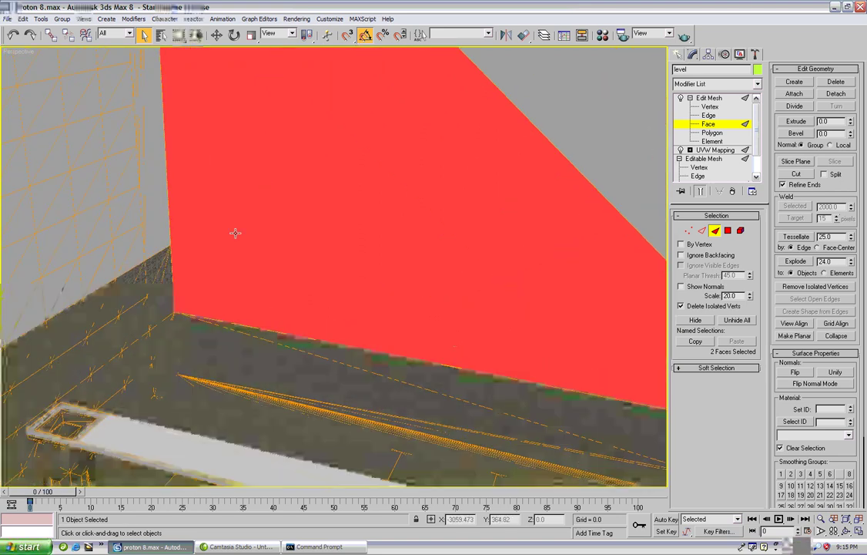
scroll(189, 246, up, 2)
scroll(219, 248, down, 3)
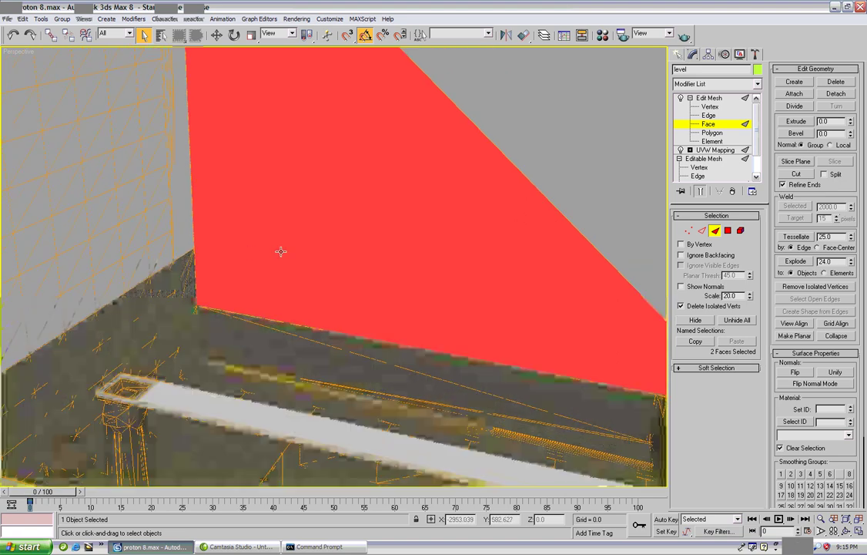
Step: Examine the selected wall faces and the adjoining floor, corner and ceiling edges from several angles
alt+middle_drag(280, 251, 320, 412)
alt+middle_drag(286, 340, 407, 400)
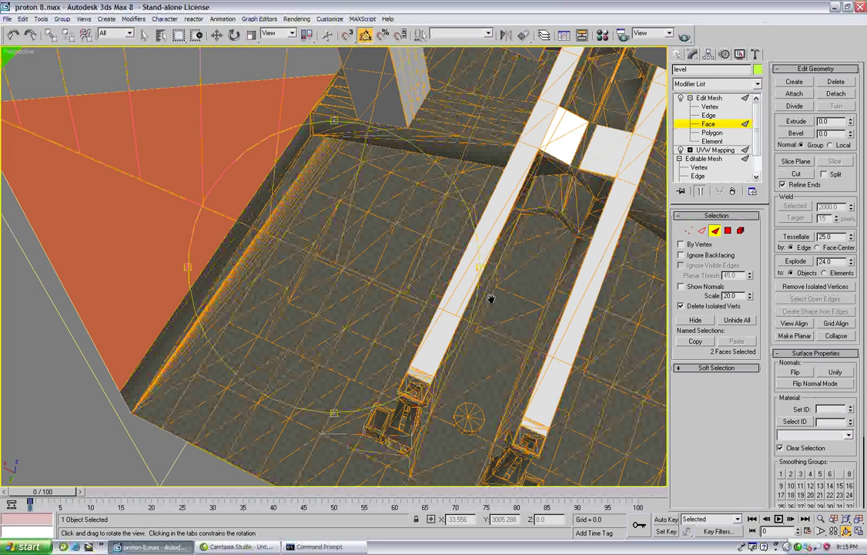
middle_drag(490, 299, 554, 400)
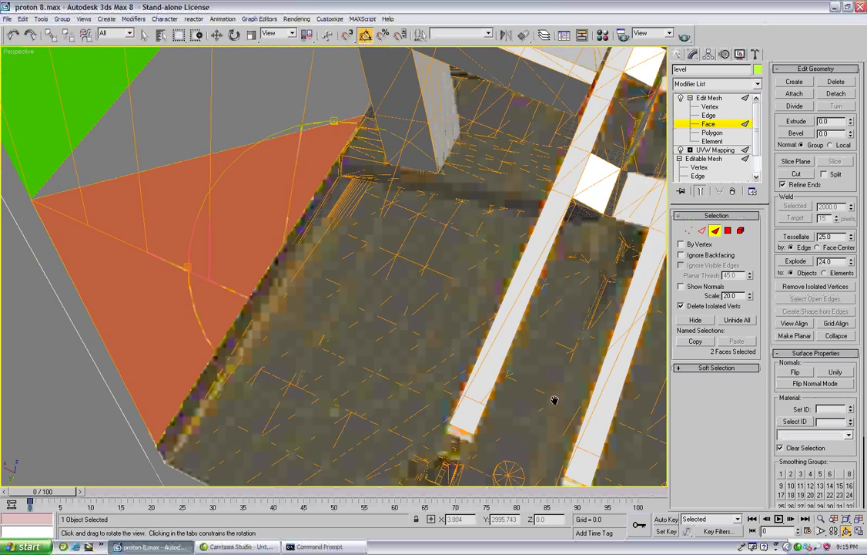
drag(555, 400, 284, 346)
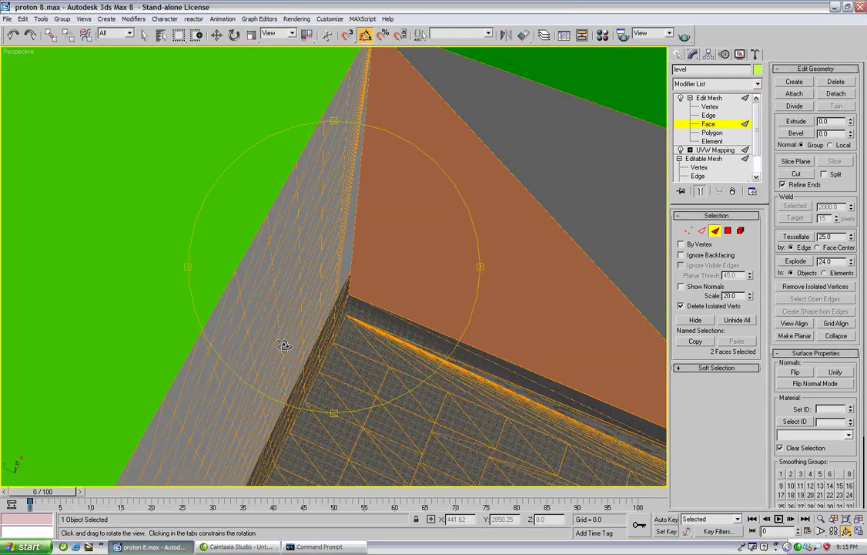
middle_drag(285, 345, 275, 329)
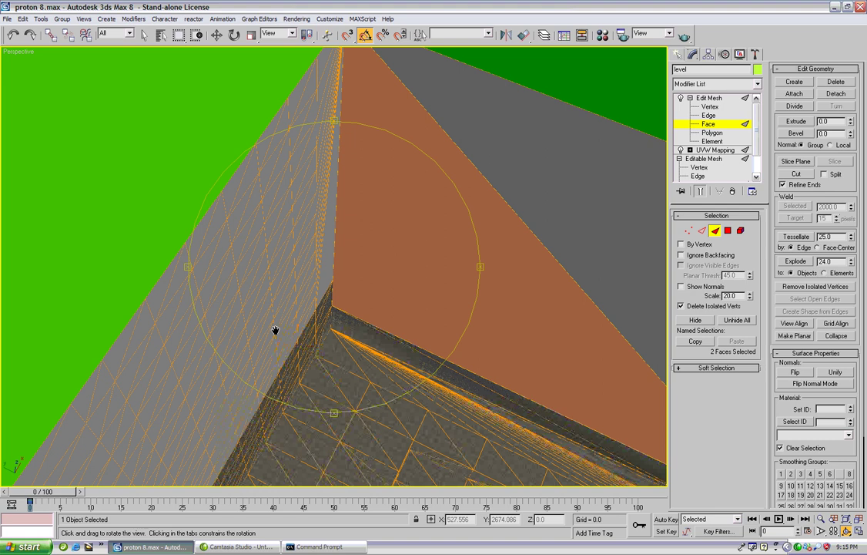
drag(275, 330, 287, 359)
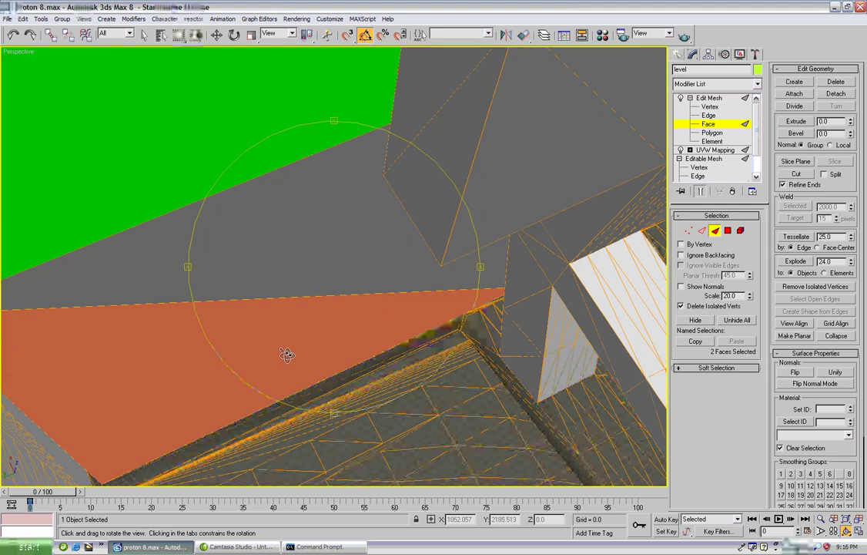
drag(286, 354, 372, 321)
mouse_move(372, 321)
middle_down()
mouse_move(352, 331)
mouse_move(375, 333)
middle_up()
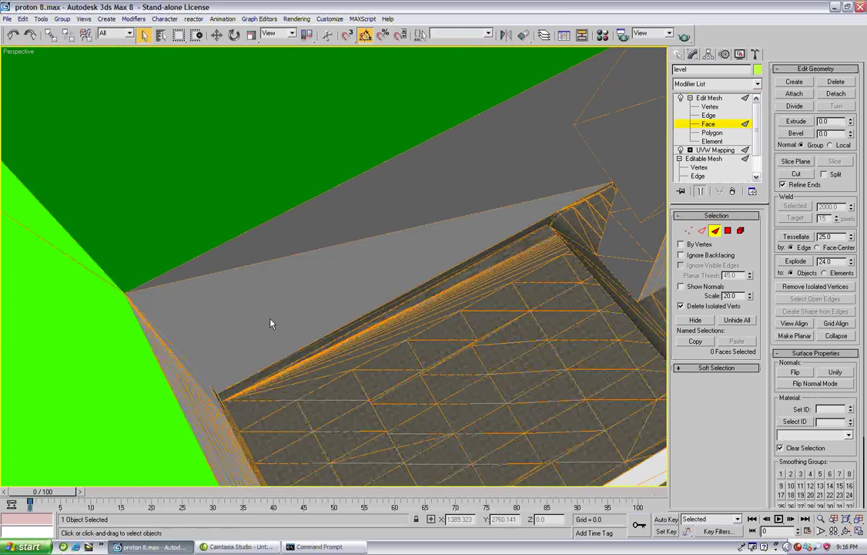
Step: Undo the last change and delete the large triangular wall face beside the corner
middle_drag(181, 330, 96, 366)
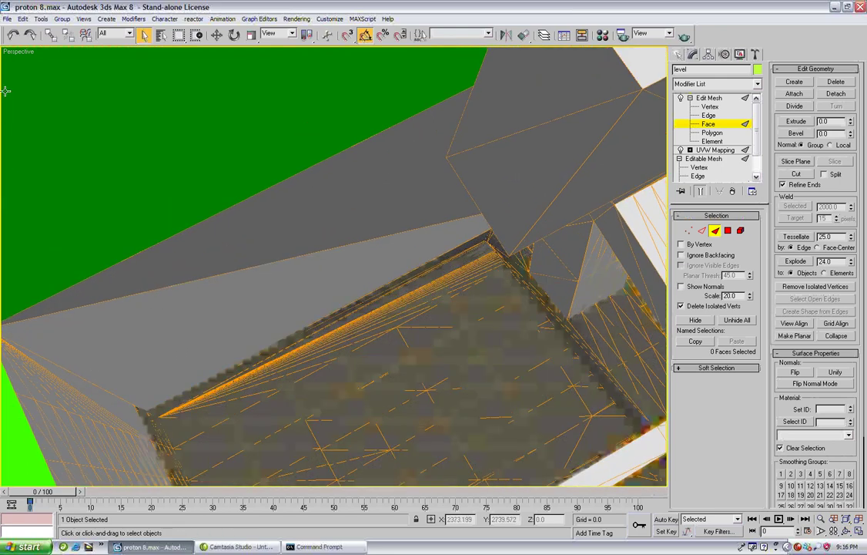
click(14, 36)
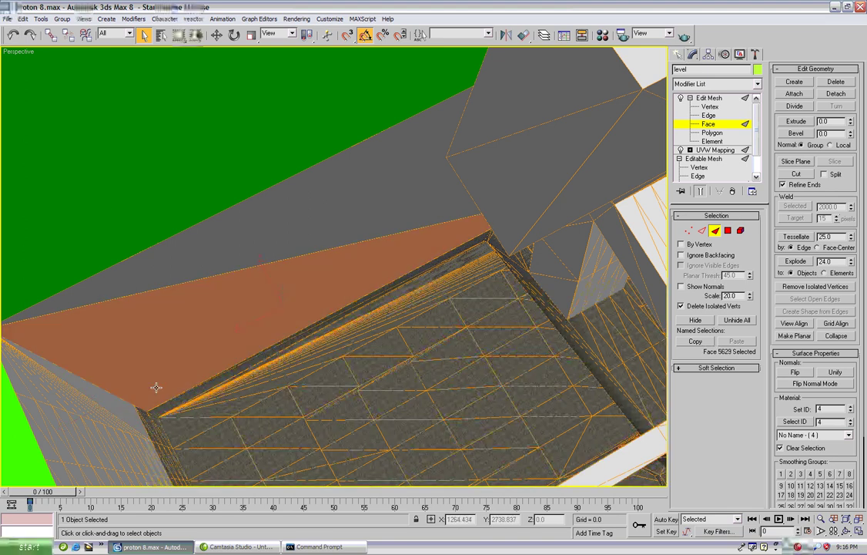
key(Delete)
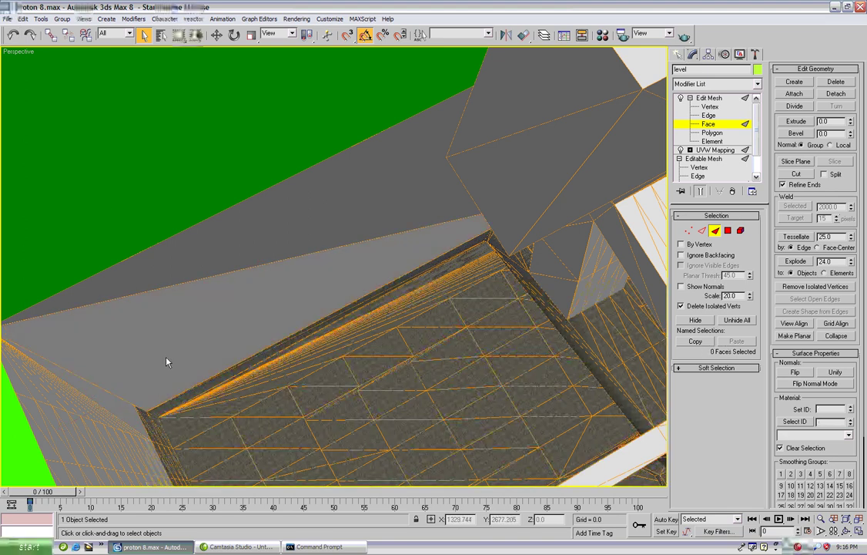
Step: Select all faces of the tall green upper section of the level and hide them
middle_drag(166, 359, 77, 437)
click(846, 532)
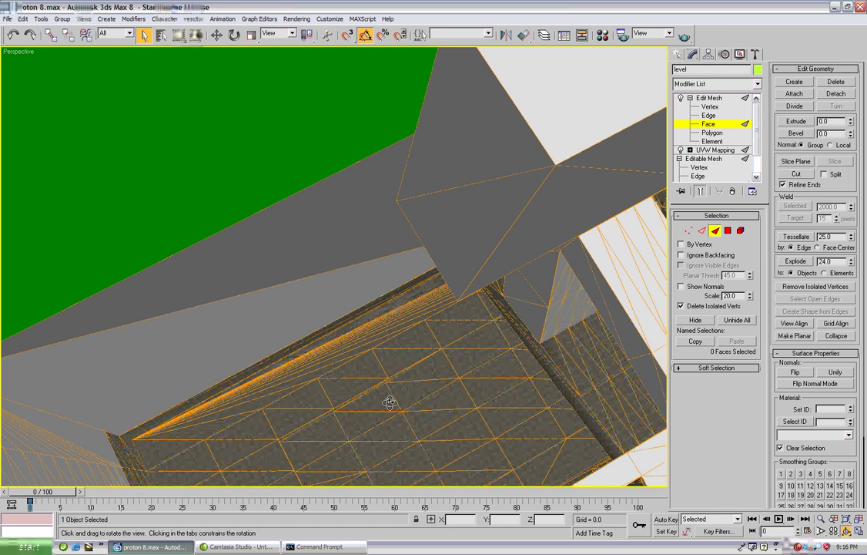
drag(299, 292, 324, 276)
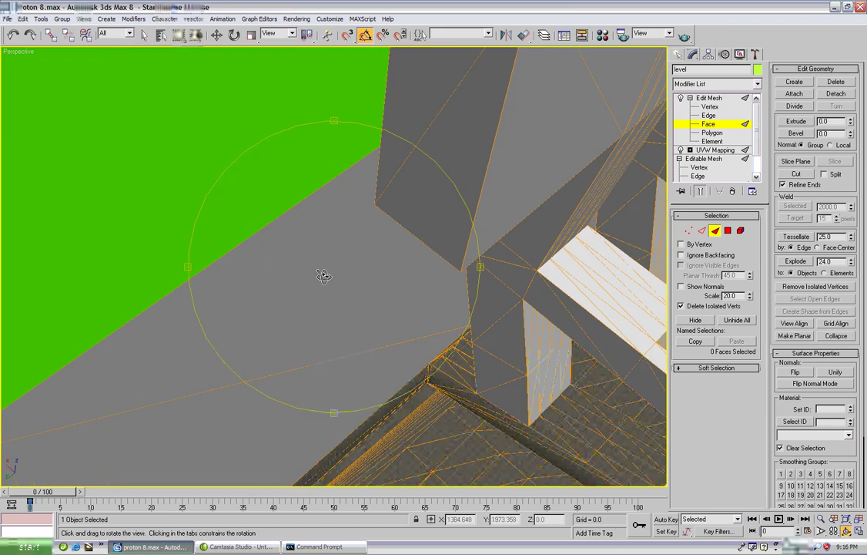
alt+middle_drag(324, 276, 285, 318)
scroll(288, 287, down, 2)
drag(288, 281, 298, 238)
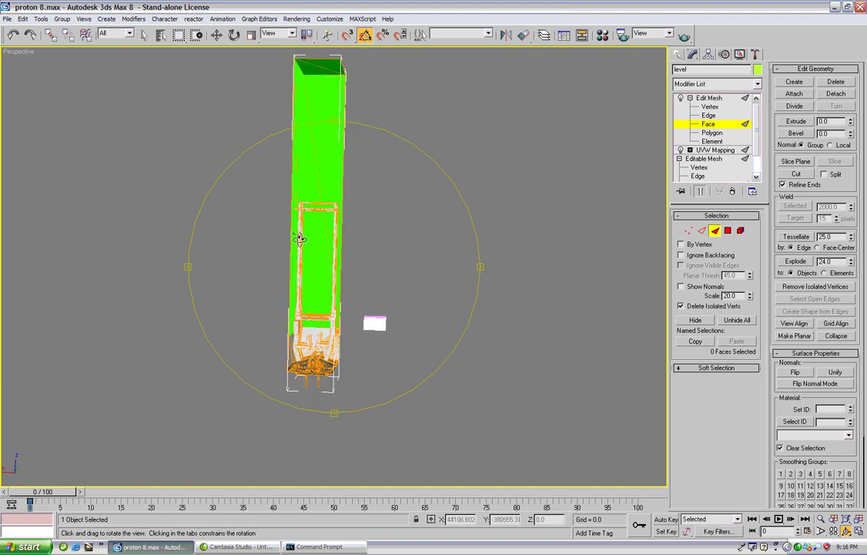
right_click(305, 240)
middle_drag(316, 223, 329, 281)
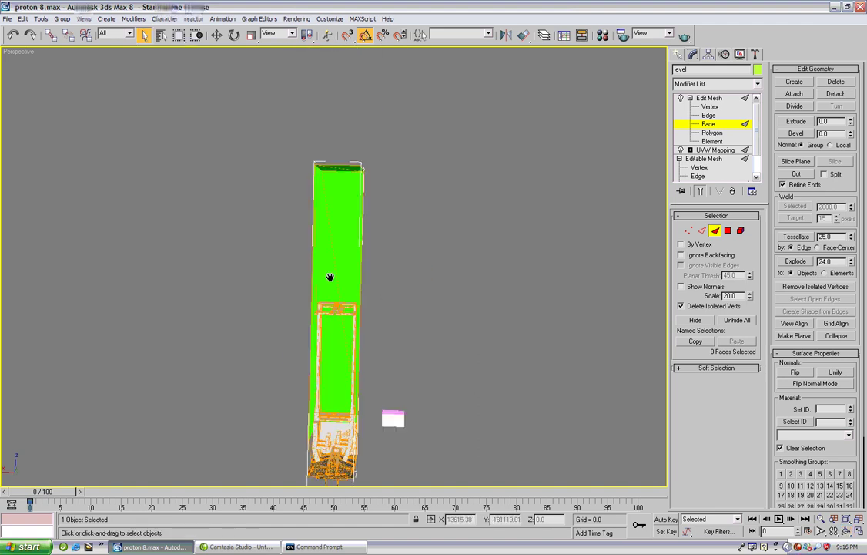
drag(266, 102, 461, 343)
mouse_move(489, 409)
mouse_down()
mouse_move(499, 436)
mouse_move(500, 406)
mouse_up()
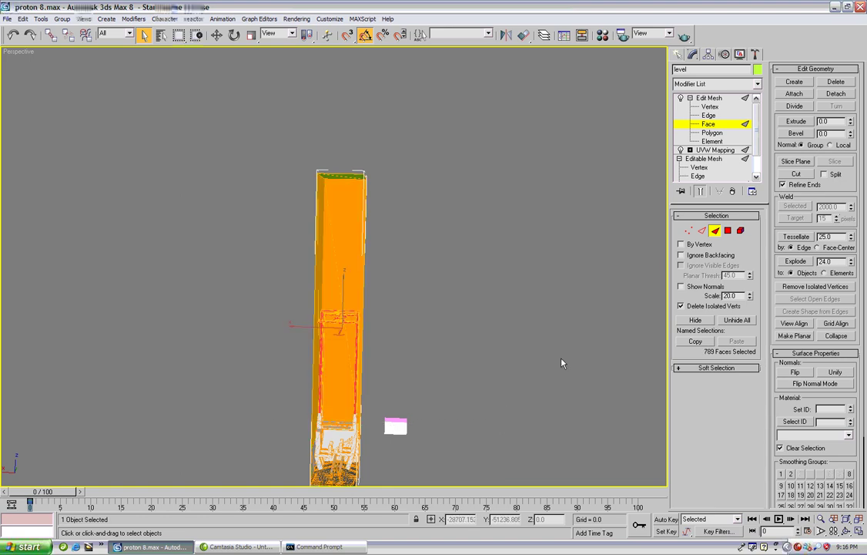
click(691, 320)
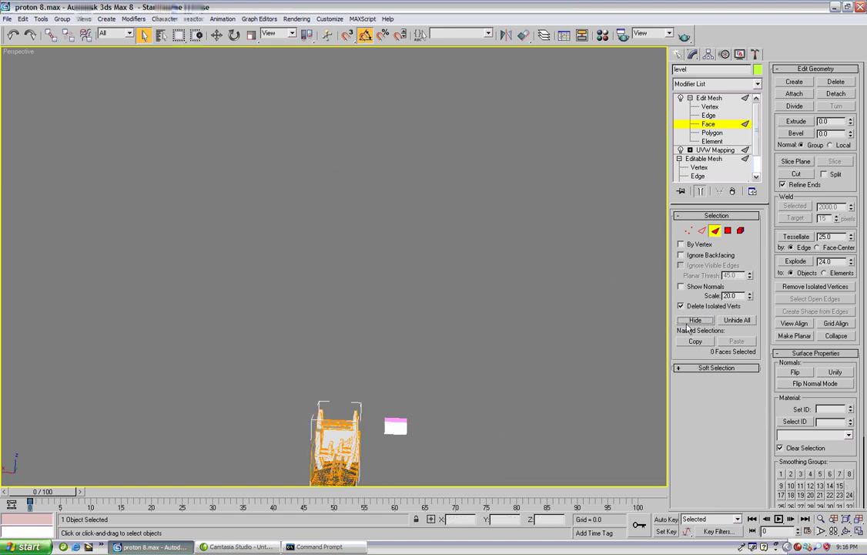
Step: Select the large wall faces around the lower part of the level from the side and hide them
middle_drag(426, 403, 422, 258)
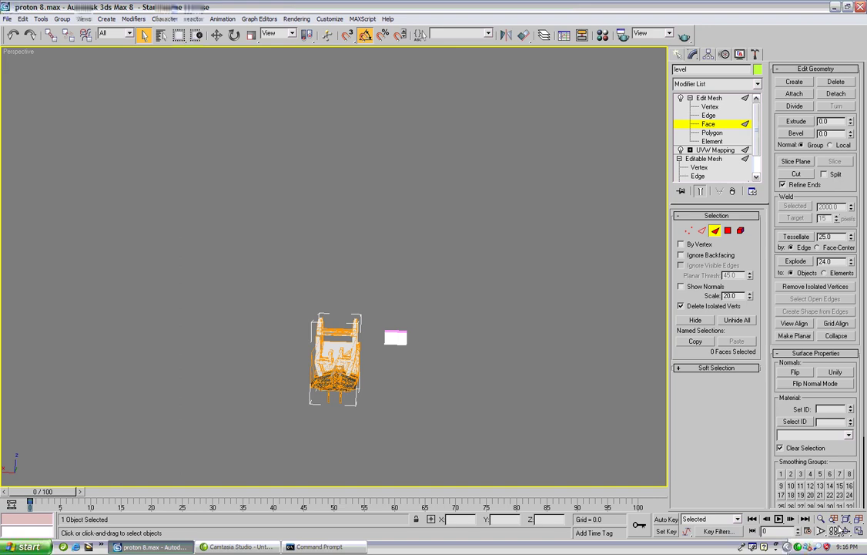
key(ctrl+r)
drag(287, 303, 248, 321)
right_click(343, 330)
drag(398, 370, 413, 407)
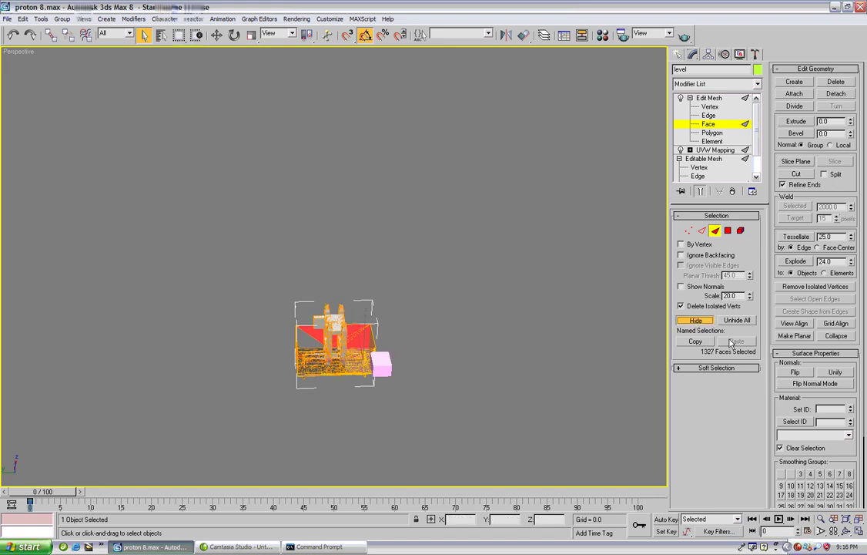
click(696, 320)
Step: Select the faces on the upper parts of the towers, including the crossbeam and attached box
click(846, 531)
drag(412, 333, 415, 280)
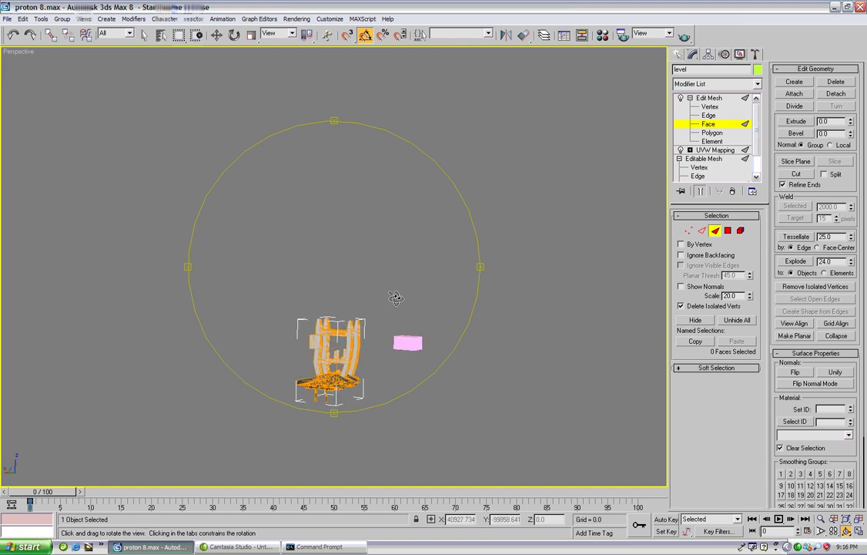
right_click(295, 290)
drag(420, 348, 419, 346)
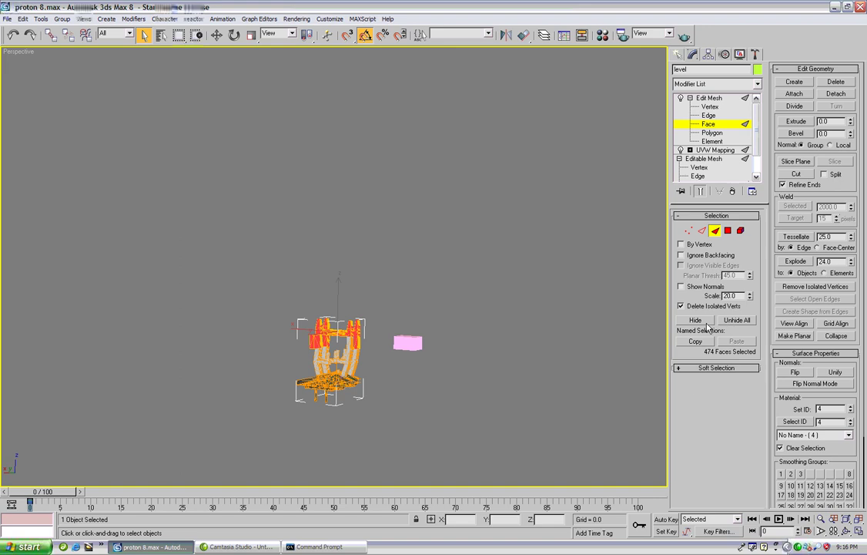
Step: Examine the towers, the remaining side wall and the floor around the open corner from several angles
click(846, 531)
drag(378, 347, 344, 306)
scroll(343, 307, up, 3)
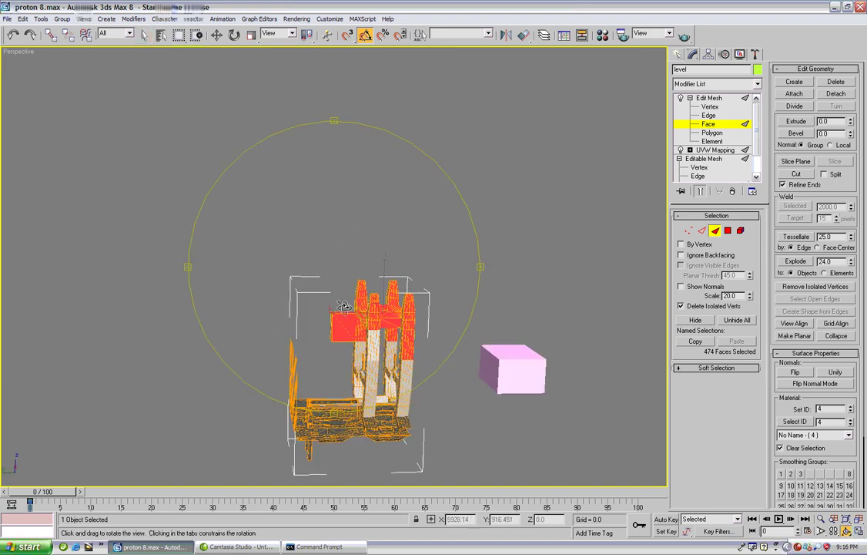
scroll(344, 306, up, 1)
middle_drag(344, 306, 363, 234)
scroll(305, 295, up, 3)
middle_drag(304, 294, 280, 176)
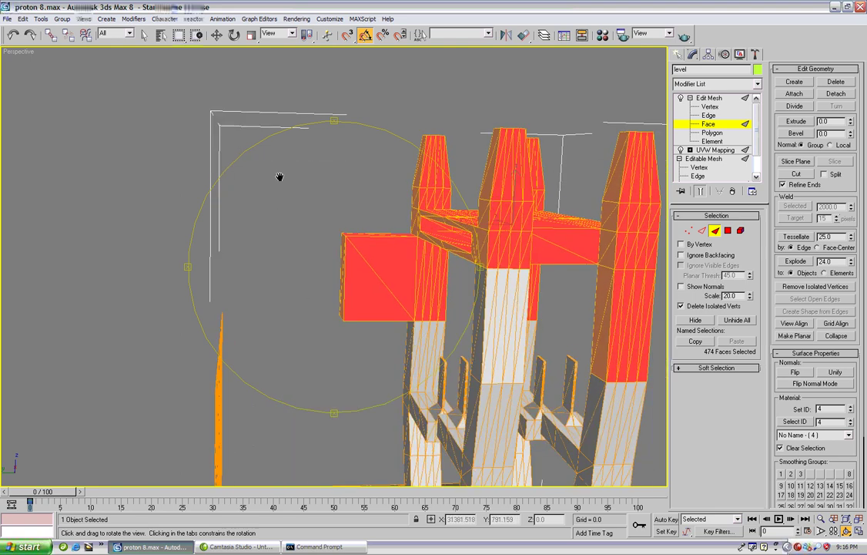
drag(280, 177, 309, 262)
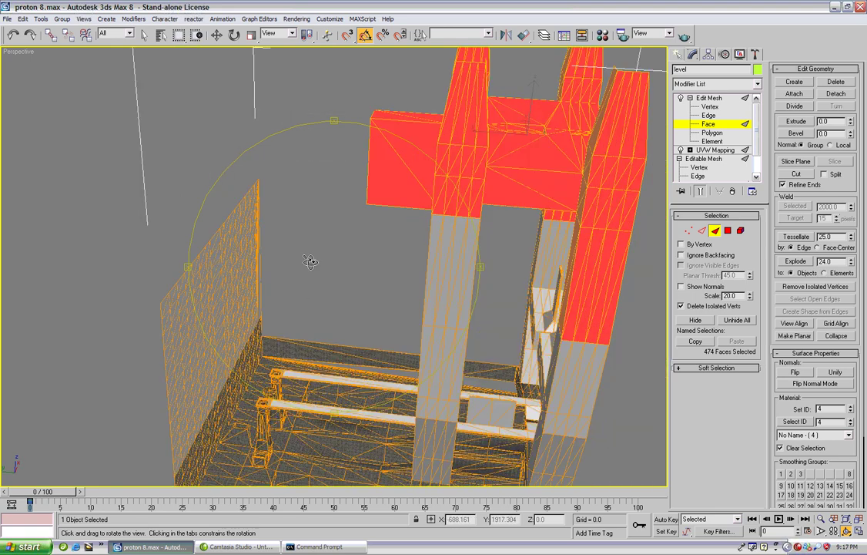
scroll(311, 262, up, 3)
drag(364, 310, 490, 291)
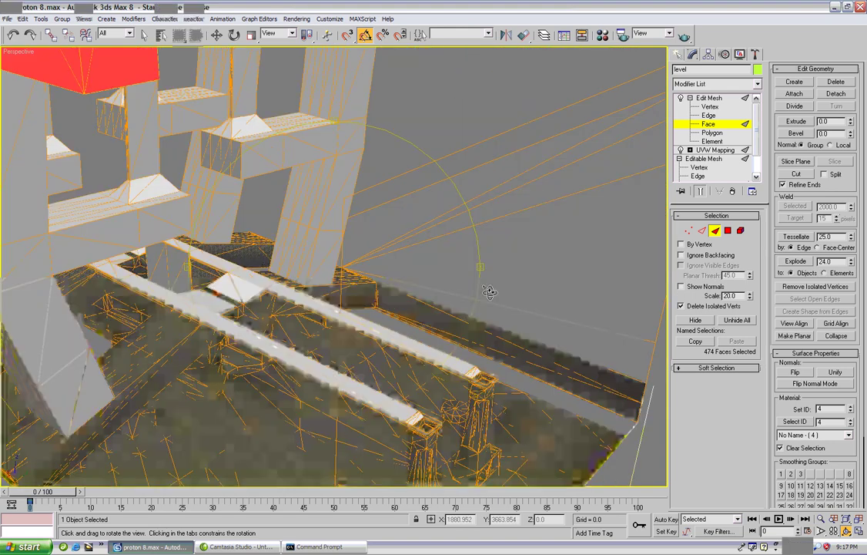
scroll(351, 258, down, 5)
drag(351, 258, 397, 252)
right_click(396, 253)
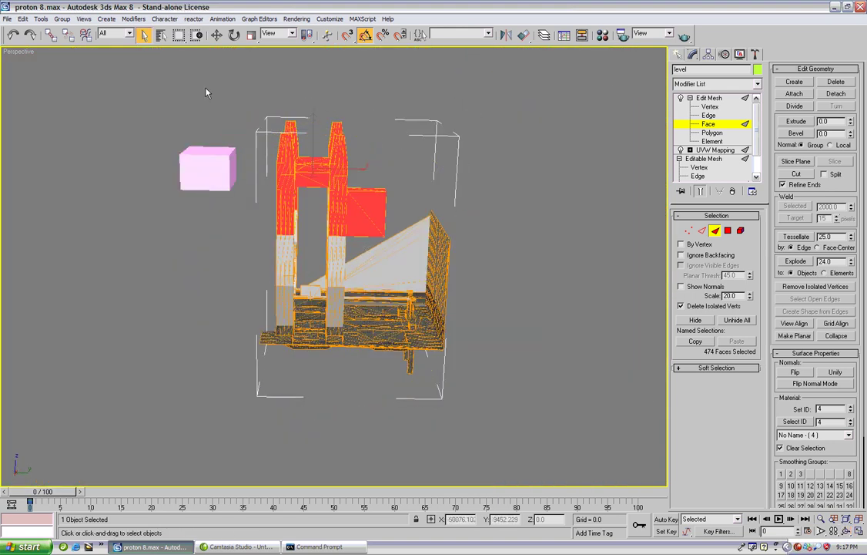
Step: Reselect all faces on the upper parts of the towers, including the crossbeam and attached box, and hide them
click(179, 35)
click(232, 78)
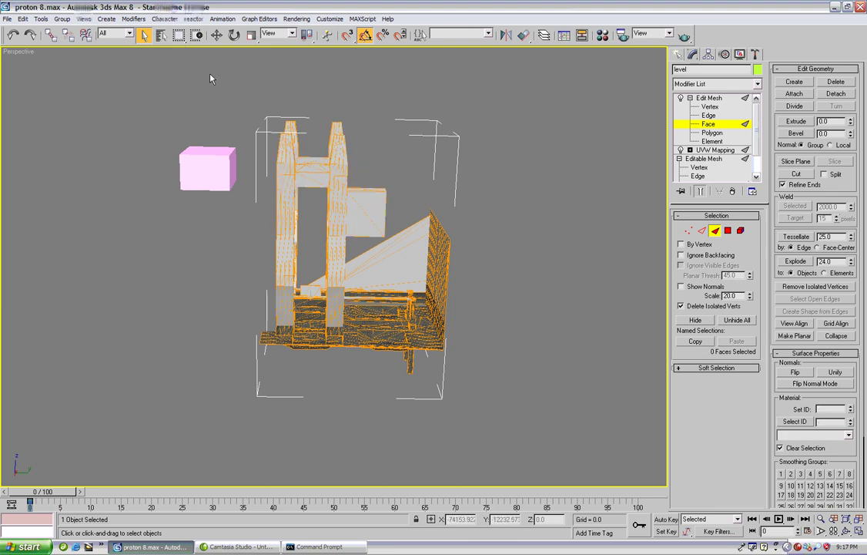
drag(213, 75, 391, 236)
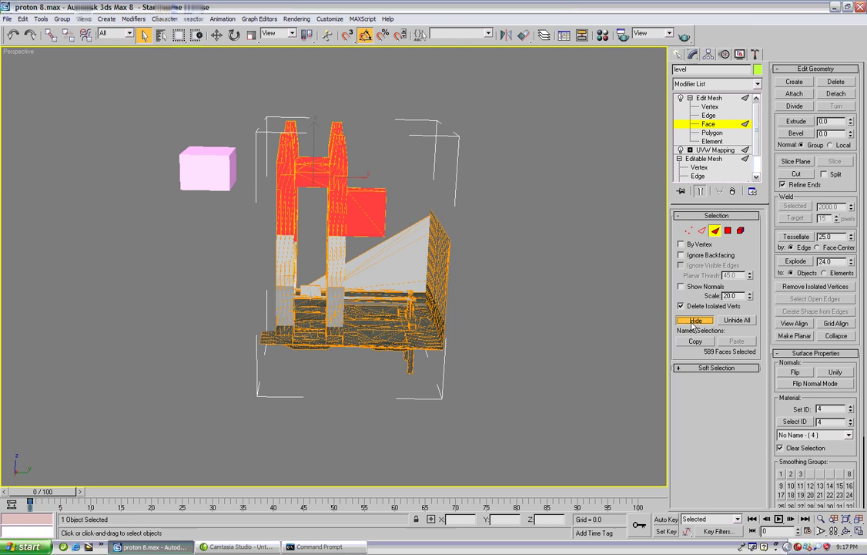
key(Delete)
Step: Switch the level's Edit Mesh to vertex editing for the open corner where the low wall meets the gap in the floor
click(846, 532)
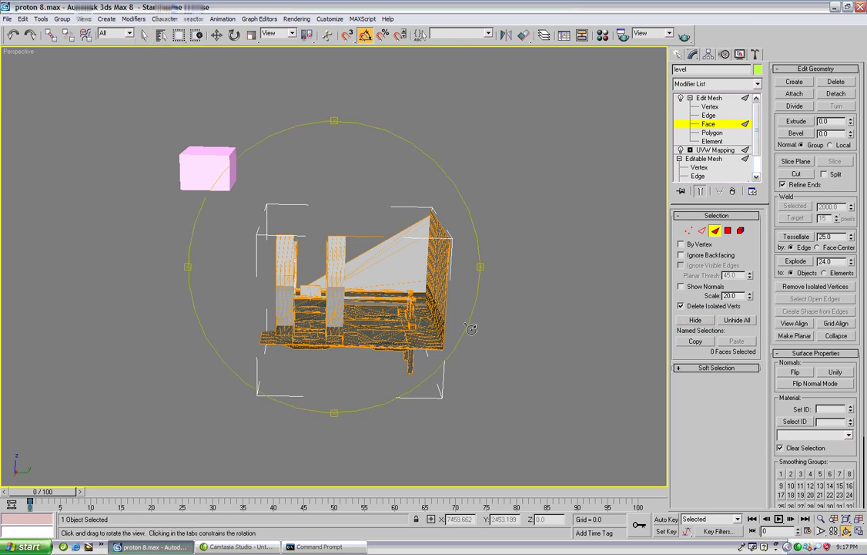
drag(468, 325, 341, 246)
scroll(340, 246, up, 4)
middle_drag(294, 356, 354, 332)
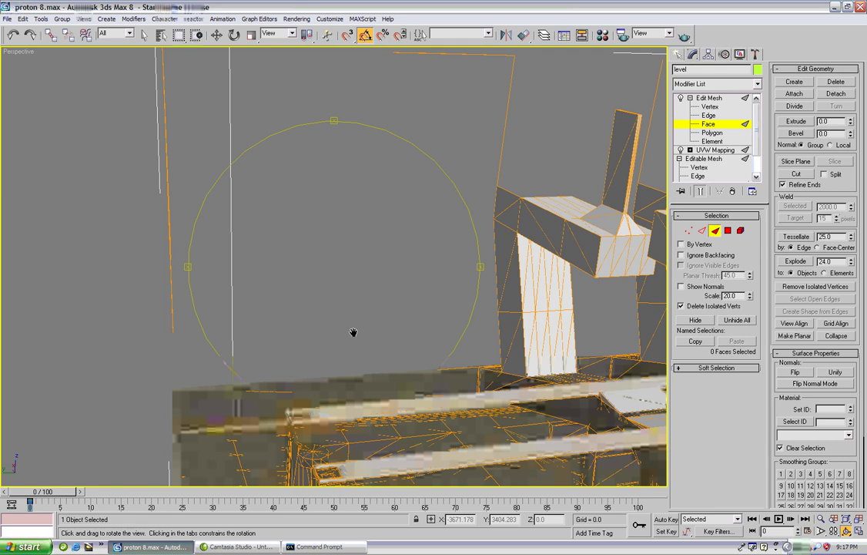
drag(353, 333, 393, 313)
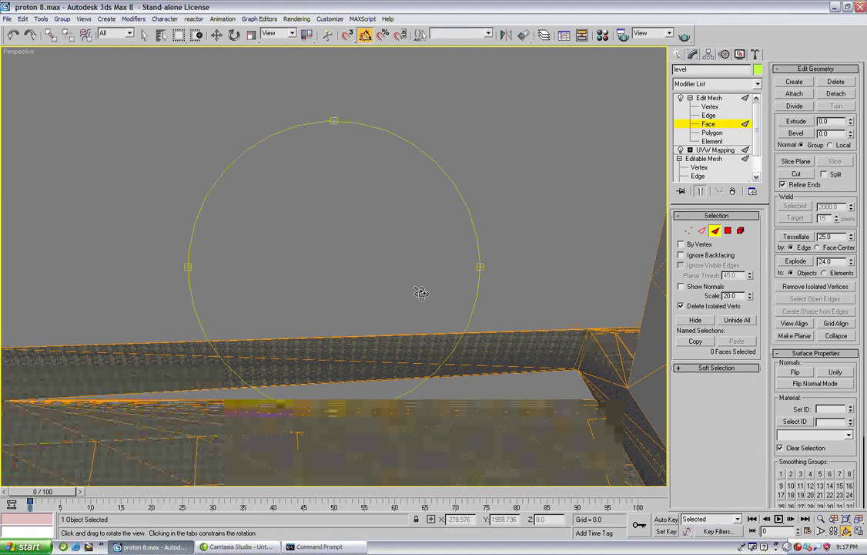
right_click(423, 291)
alt+middle_drag(423, 292, 422, 269)
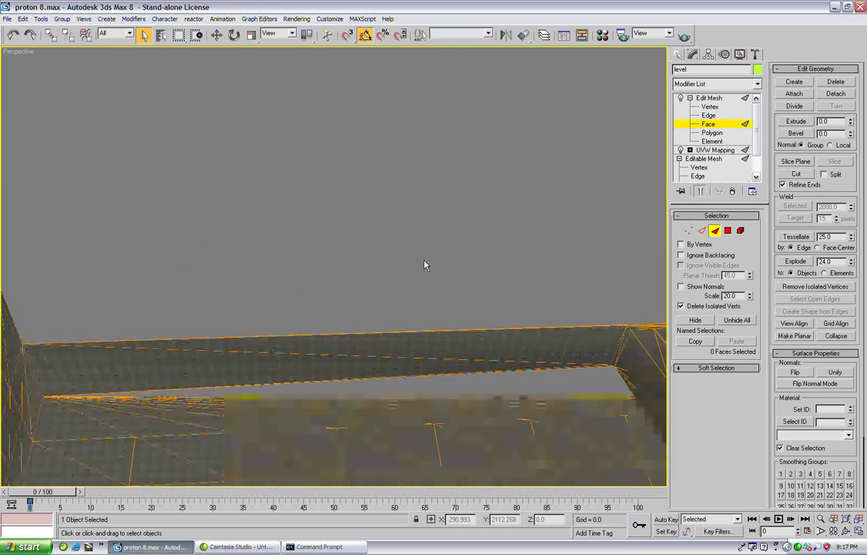
scroll(642, 254, down, 3)
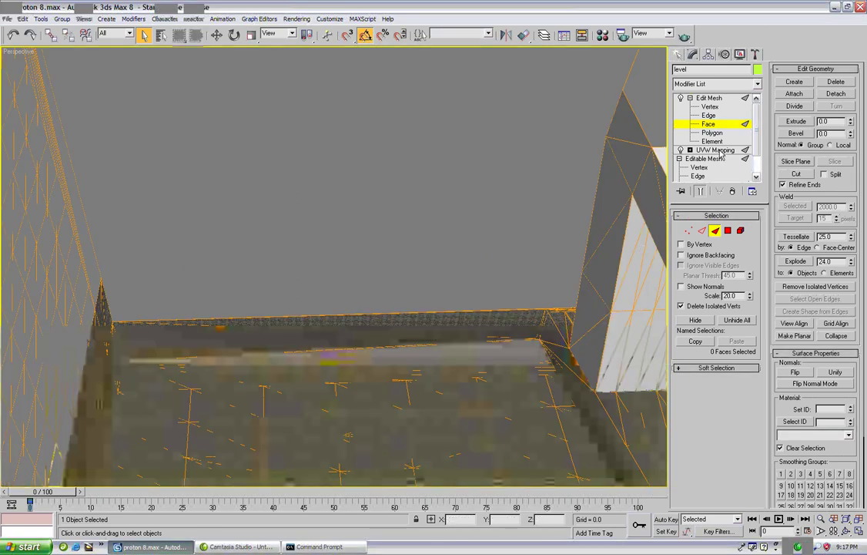
click(709, 107)
alt+middle_drag(565, 236, 550, 295)
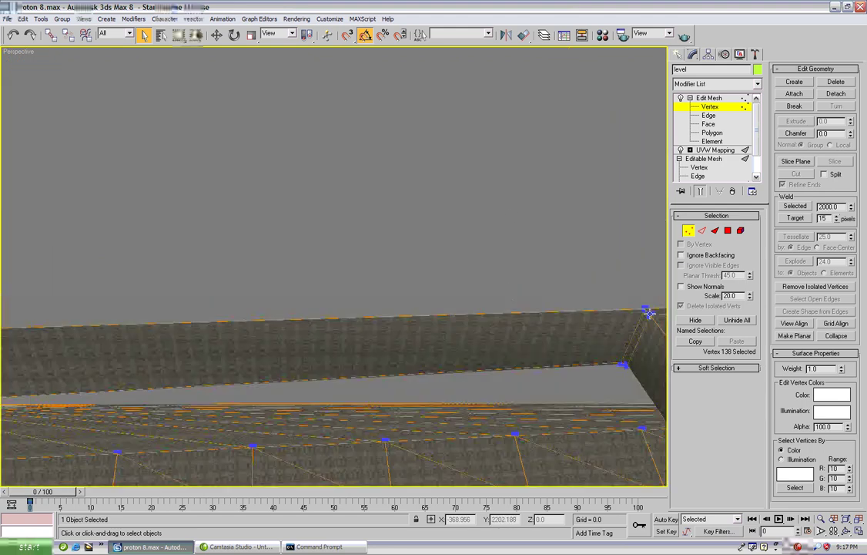